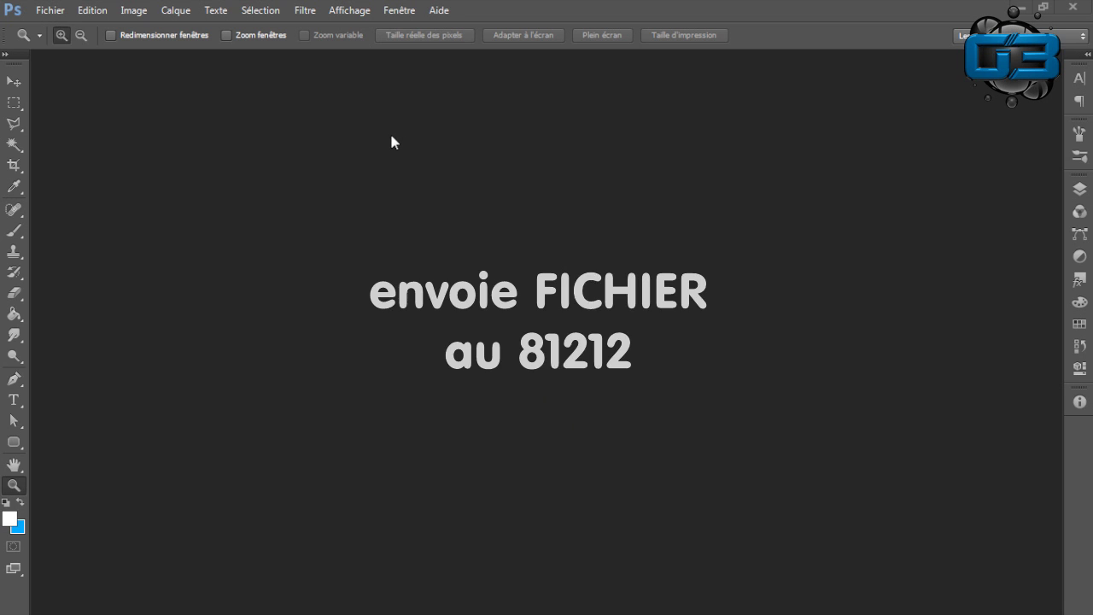
Create a new document of 1280 × 720 pixels in Couleurs RGB mode.
{"action": "left_click", "coordinate": [49, 10]}
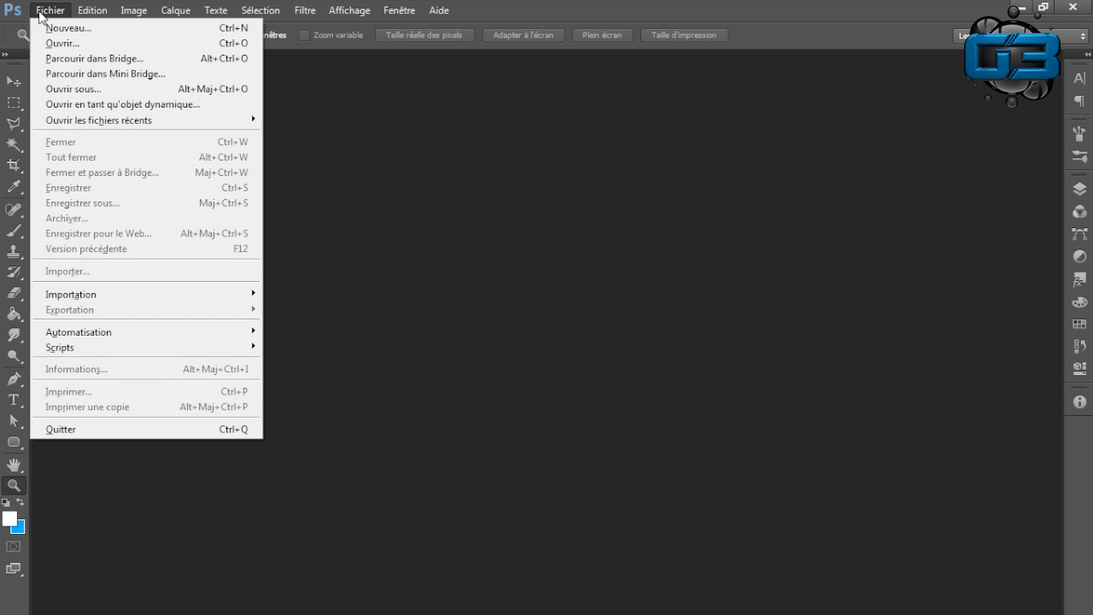
{"action": "left_click", "coordinate": [49, 28]}
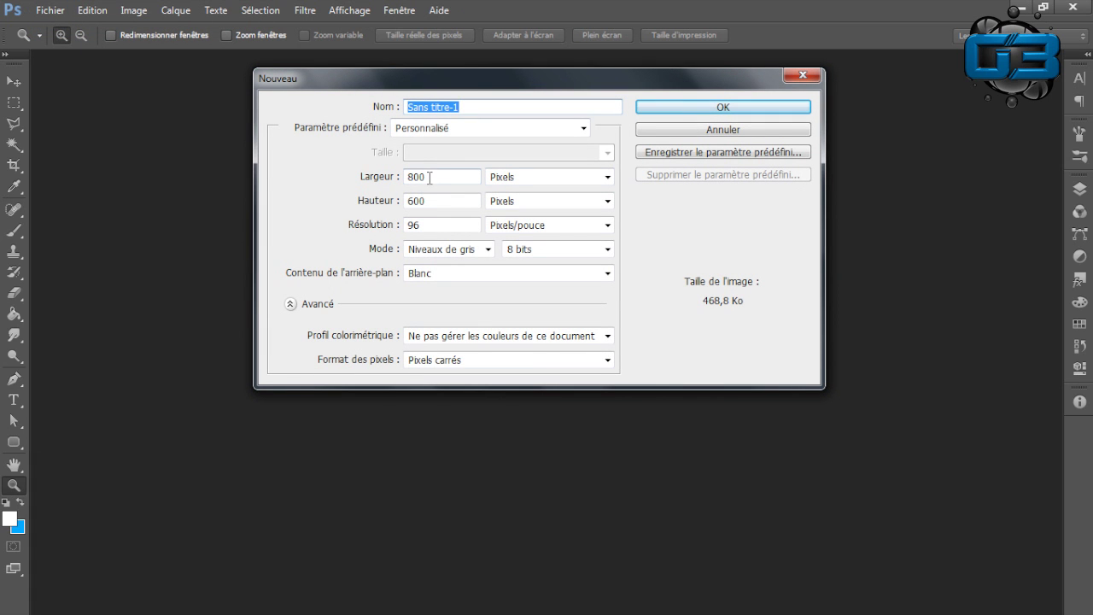
{"action": "left_click", "coordinate": [370, 173]}
{"action": "type", "text": "1280"}
{"action": "key", "text": "Tab"}
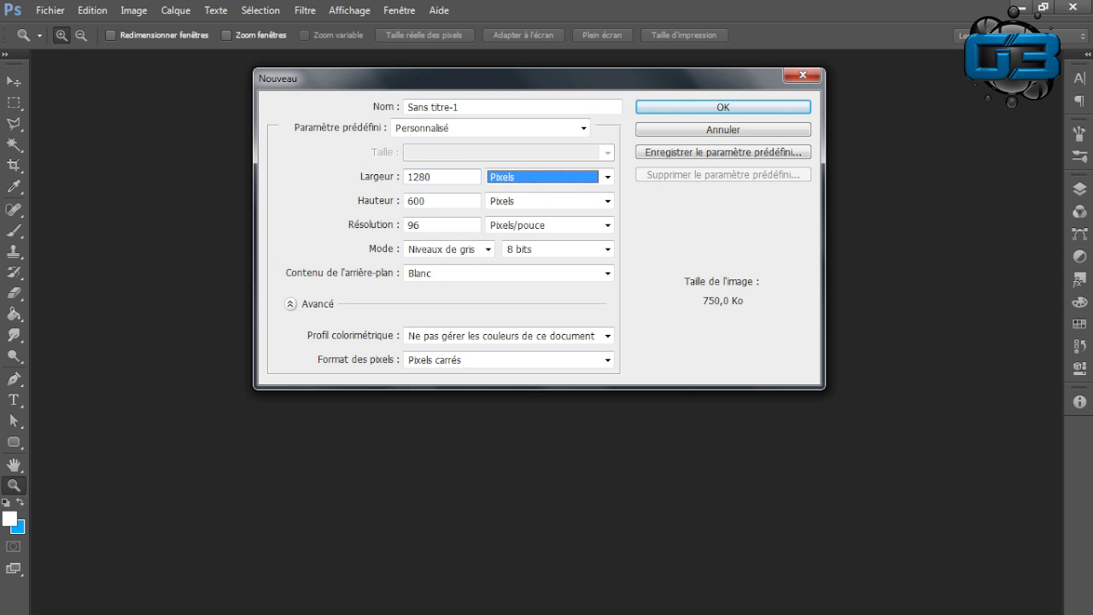
{"action": "key", "text": "Tab"}
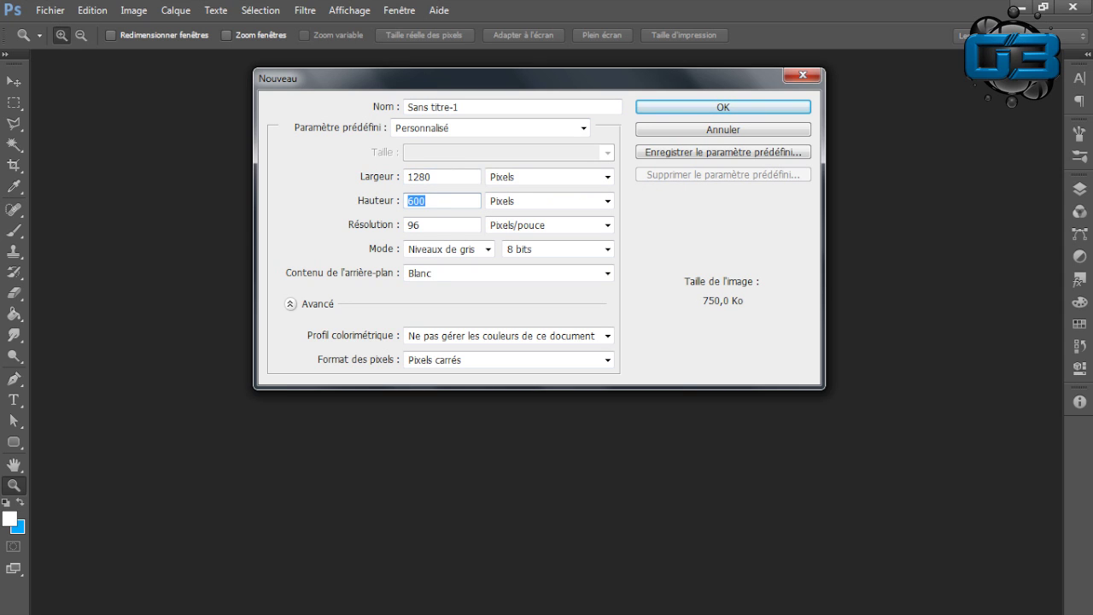
{"action": "type", "text": "720"}
{"action": "left_click", "coordinate": [441, 251]}
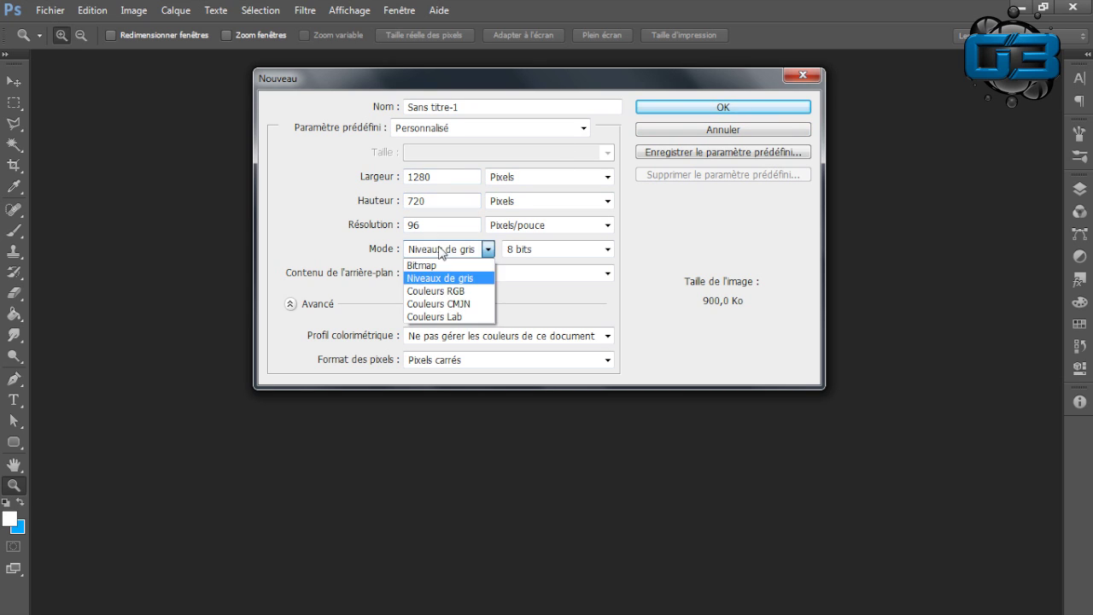
{"action": "left_click", "coordinate": [450, 292]}
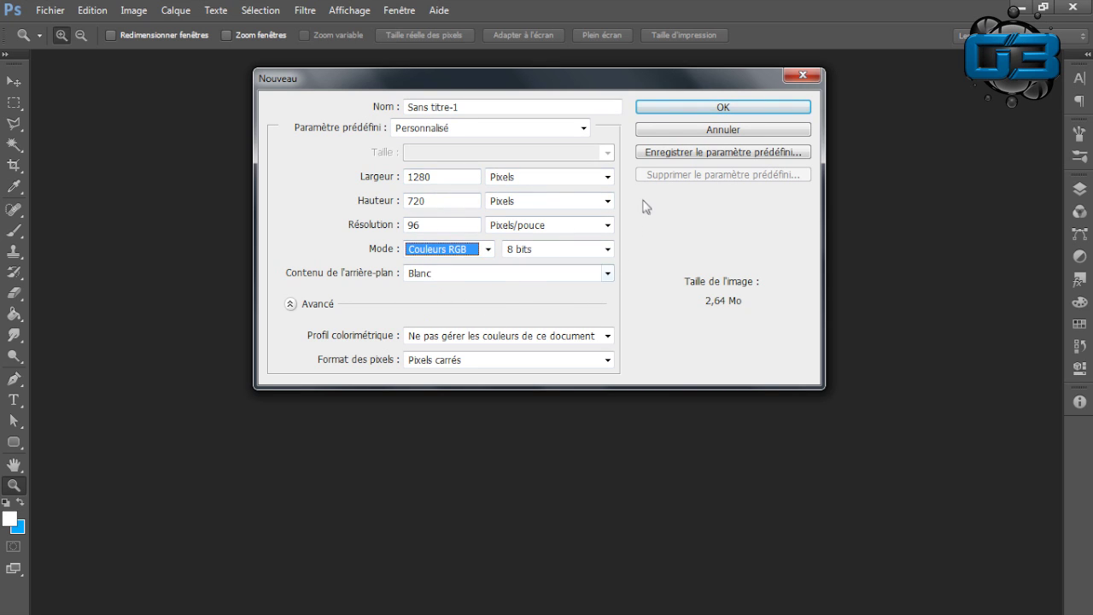
{"action": "left_click", "coordinate": [712, 108]}
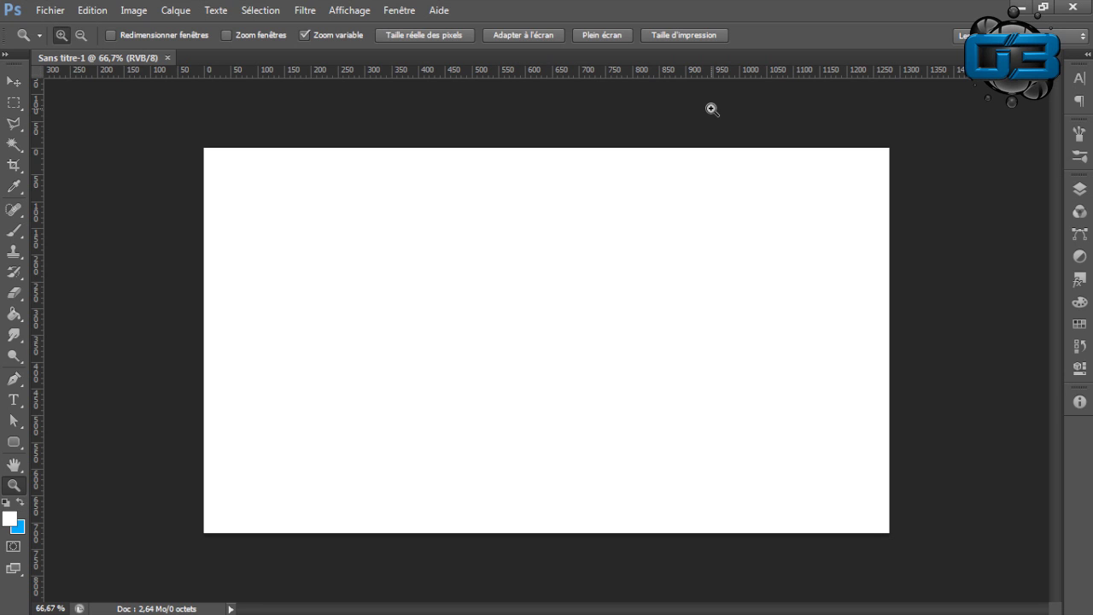
Draw a text frame across most of the canvas and enter the text G3DESIGN.
{"action": "left_click", "coordinate": [16, 401]}
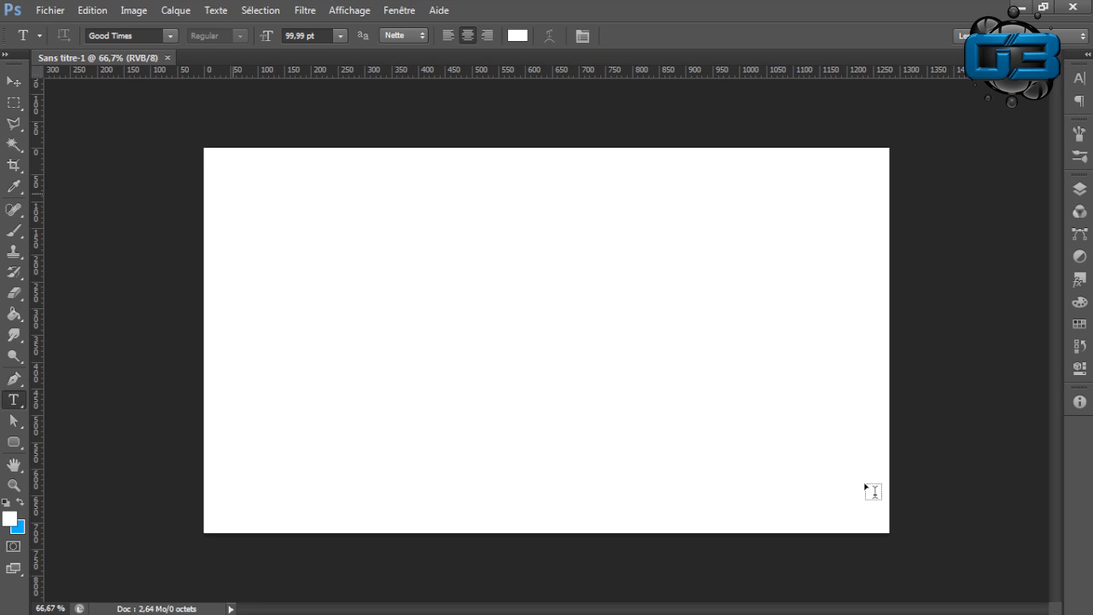
{"action": "left_click_drag", "start_coordinate": [866, 484], "coordinate": [234, 194]}
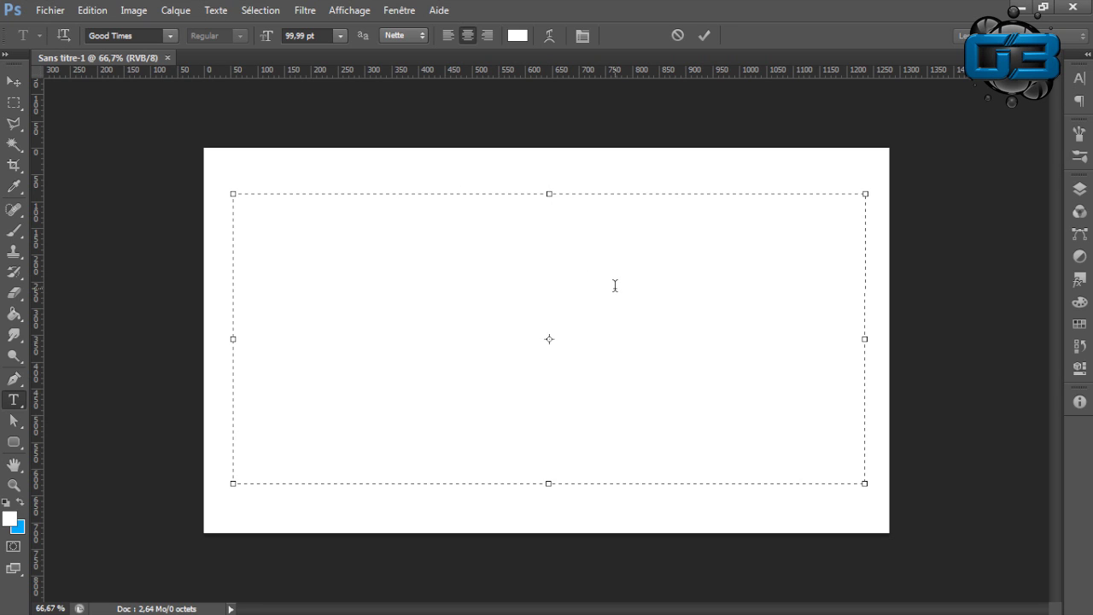
{"action": "type", "text": "GRAPHICS"}
Set the colour of the whole G3DESIGN text to black (000000).
{"action": "key", "text": "ctrl+a"}
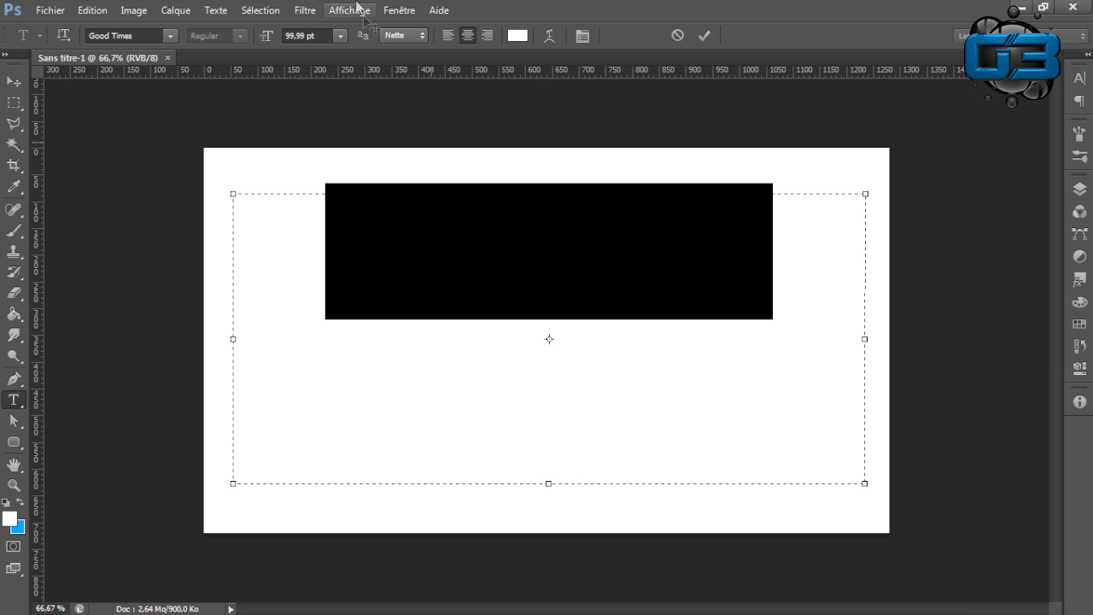
{"action": "left_click", "coordinate": [518, 36]}
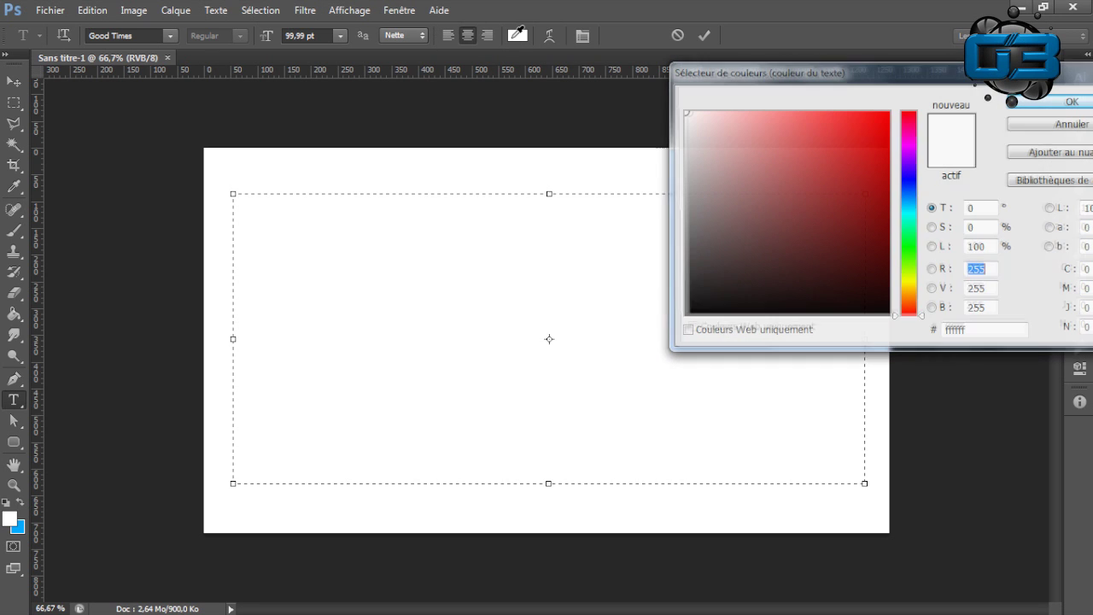
{"action": "left_click_drag", "start_coordinate": [731, 174], "coordinate": [684, 318]}
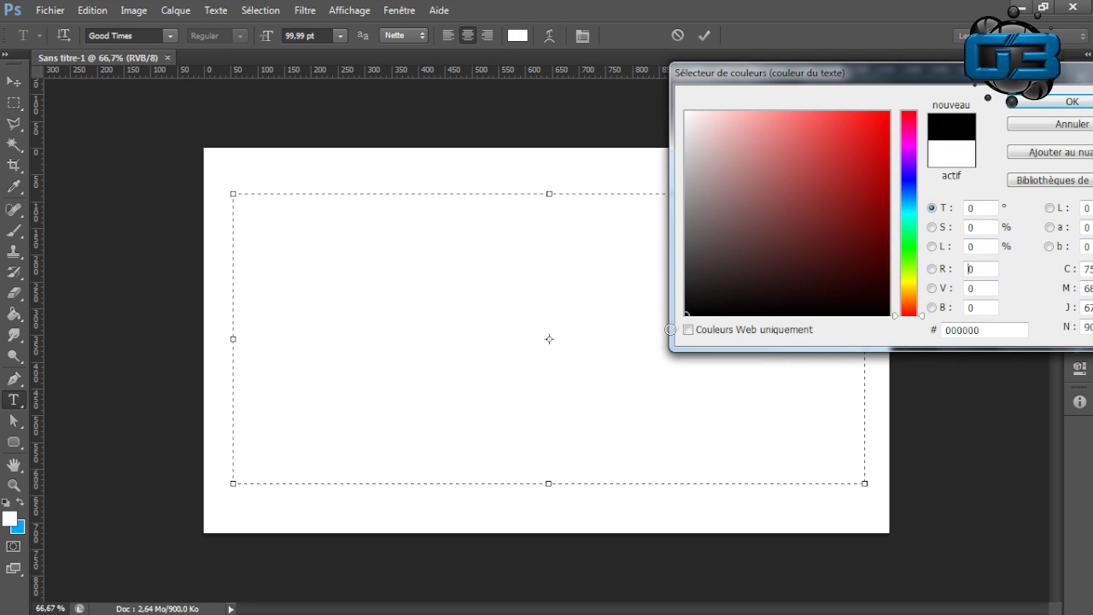
{"action": "left_click", "coordinate": [1043, 103]}
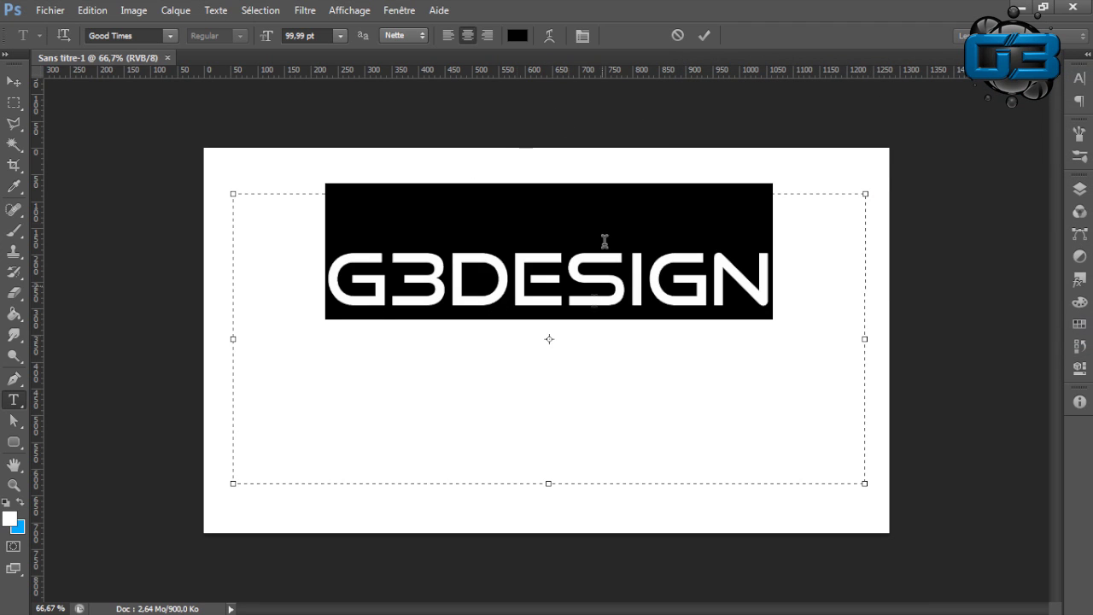
Set the font of the G3DESIGN text to Arial.
{"action": "left_click", "coordinate": [153, 34]}
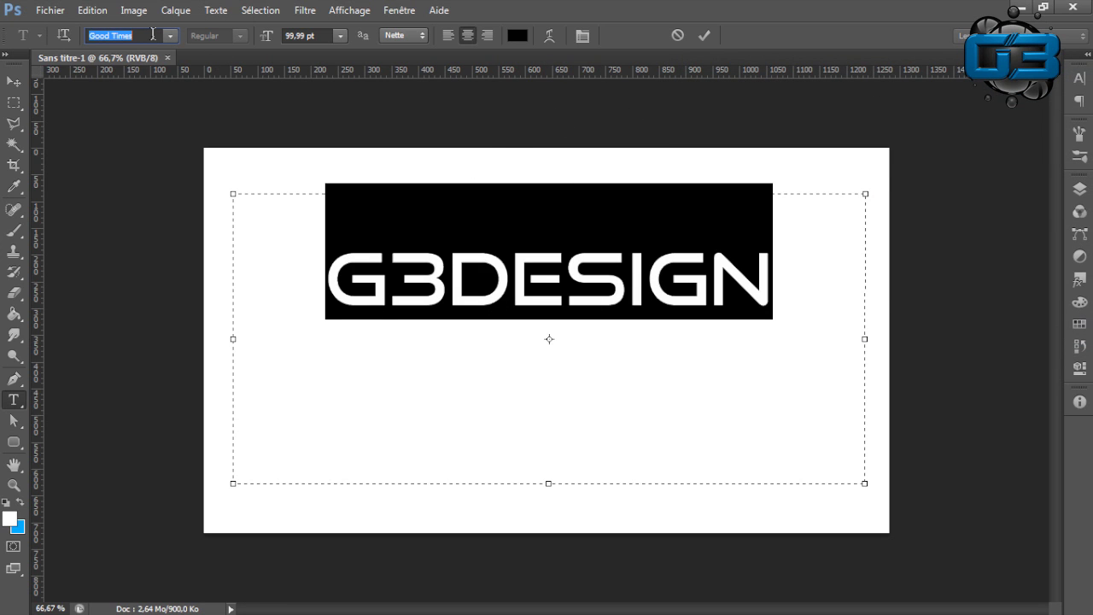
{"action": "type", "text": "Arial"}
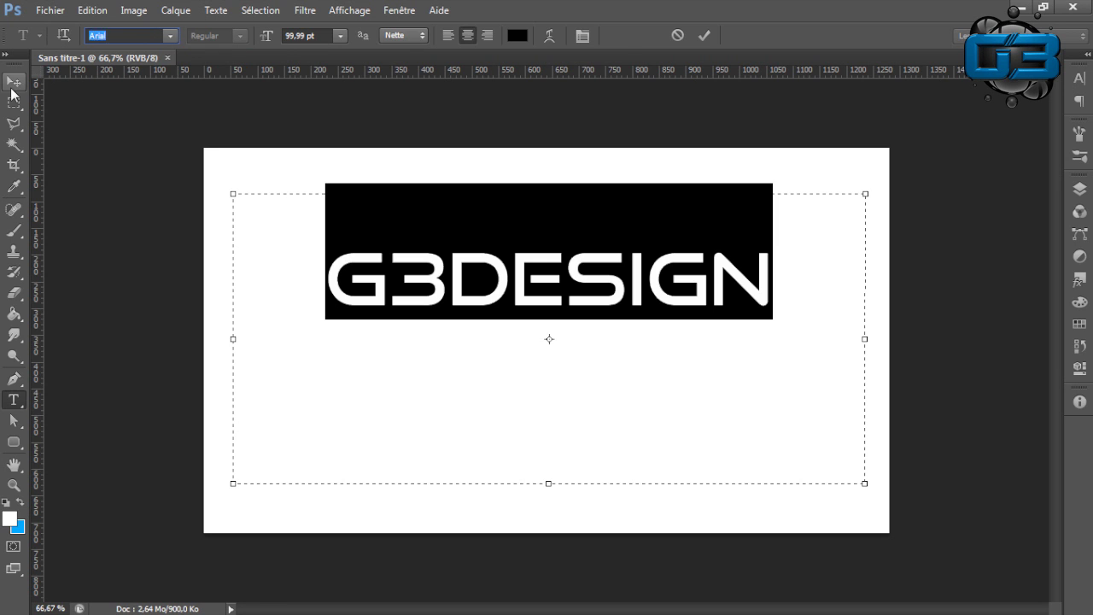
{"action": "left_click", "coordinate": [13, 81]}
{"action": "left_click", "coordinate": [13, 400]}
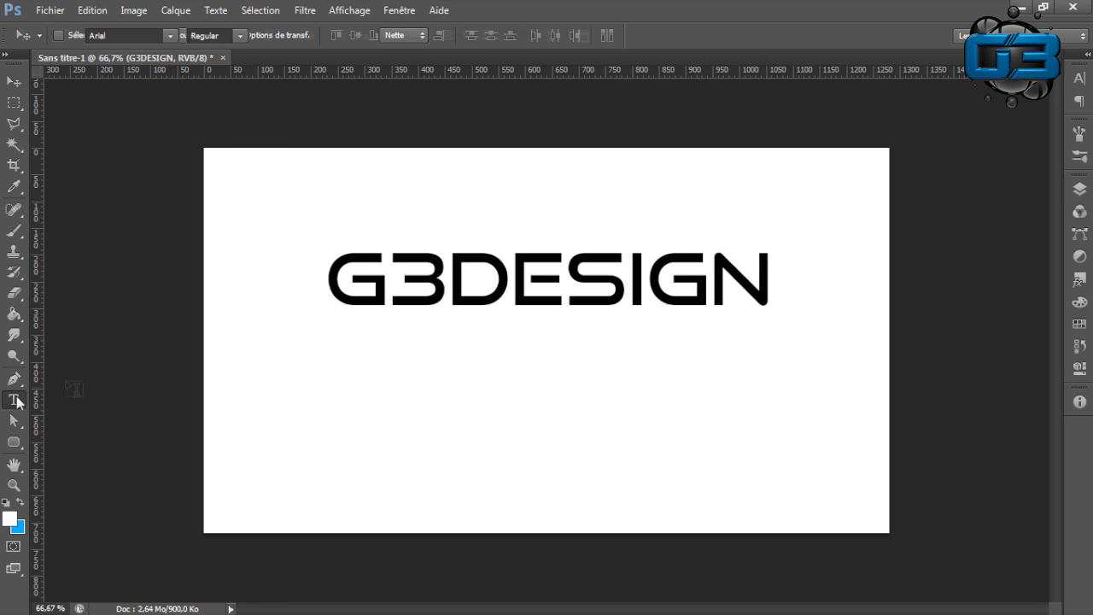
{"action": "left_click", "coordinate": [419, 288]}
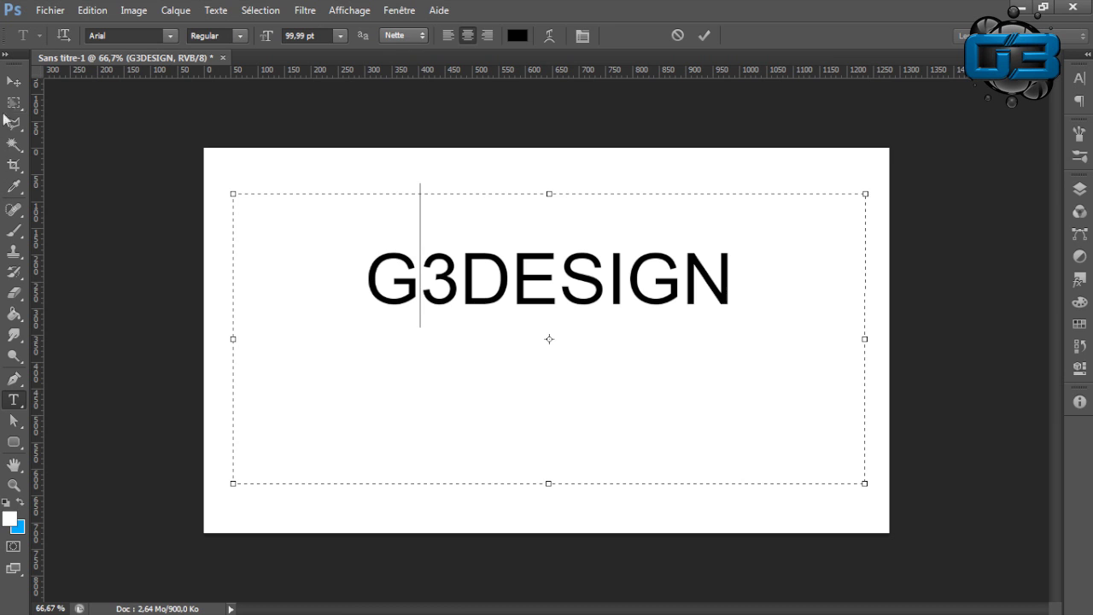
{"action": "left_click", "coordinate": [168, 36]}
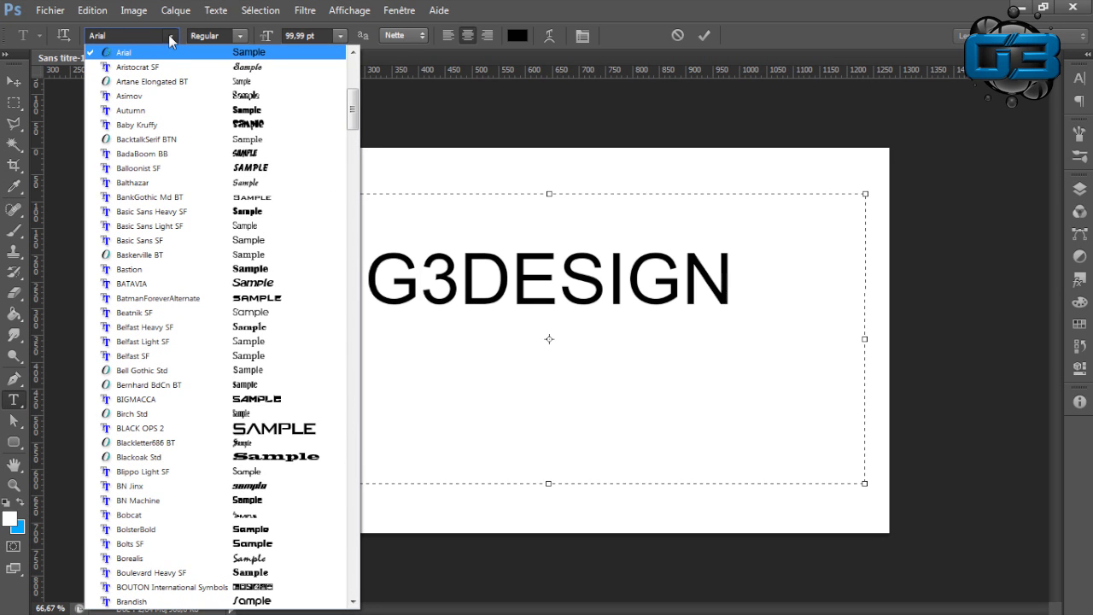
{"action": "scroll", "coordinate": [174, 80], "scroll_direction": "up", "scroll_amount": 1}
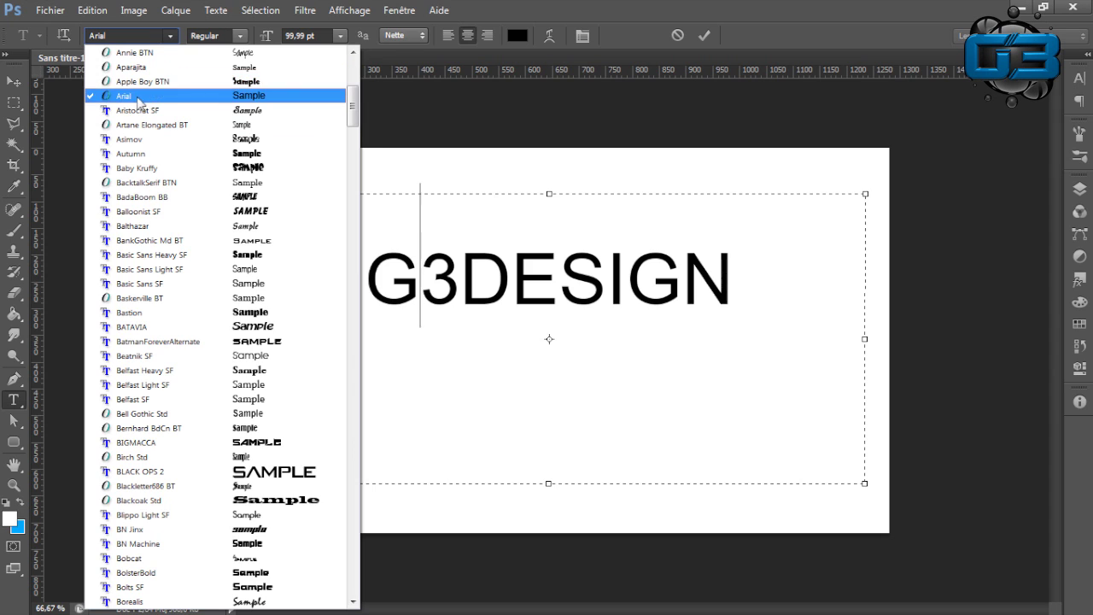
{"action": "left_click", "coordinate": [448, 101]}
Move the G3DESIGN text down to the centre of the canvas.
{"action": "left_click", "coordinate": [15, 83]}
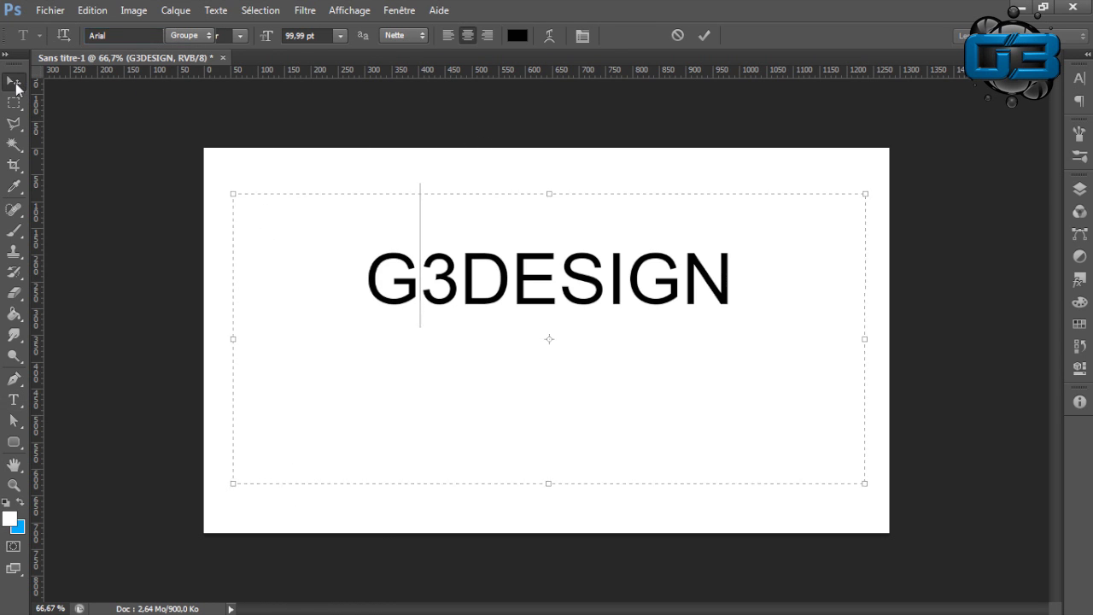
{"action": "left_click_drag", "start_coordinate": [596, 258], "coordinate": [588, 345]}
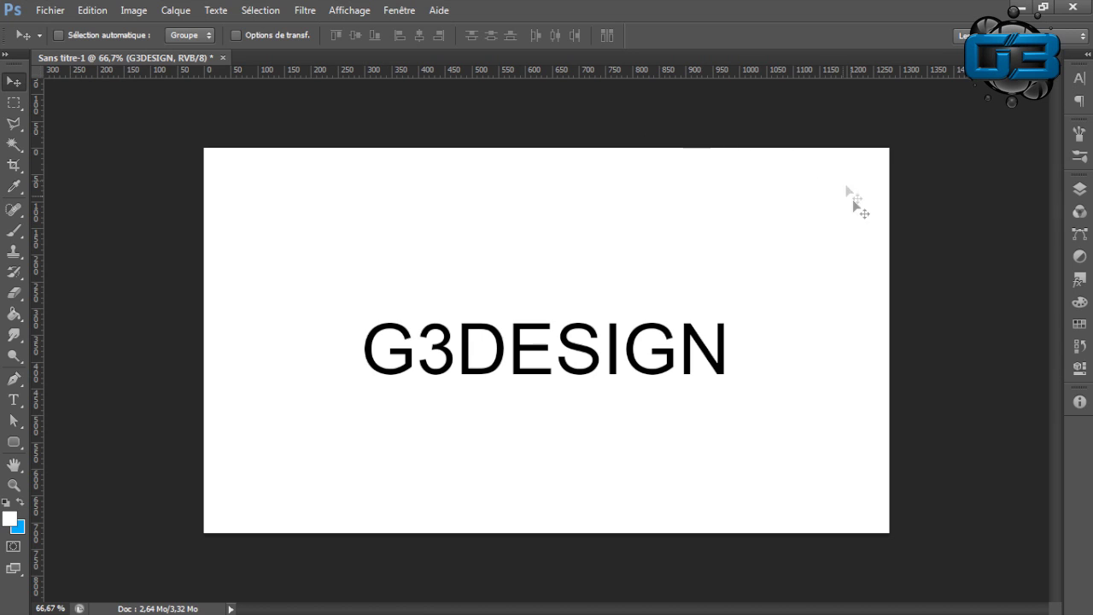
{"action": "left_click_drag", "start_coordinate": [576, 369], "coordinate": [575, 359]}
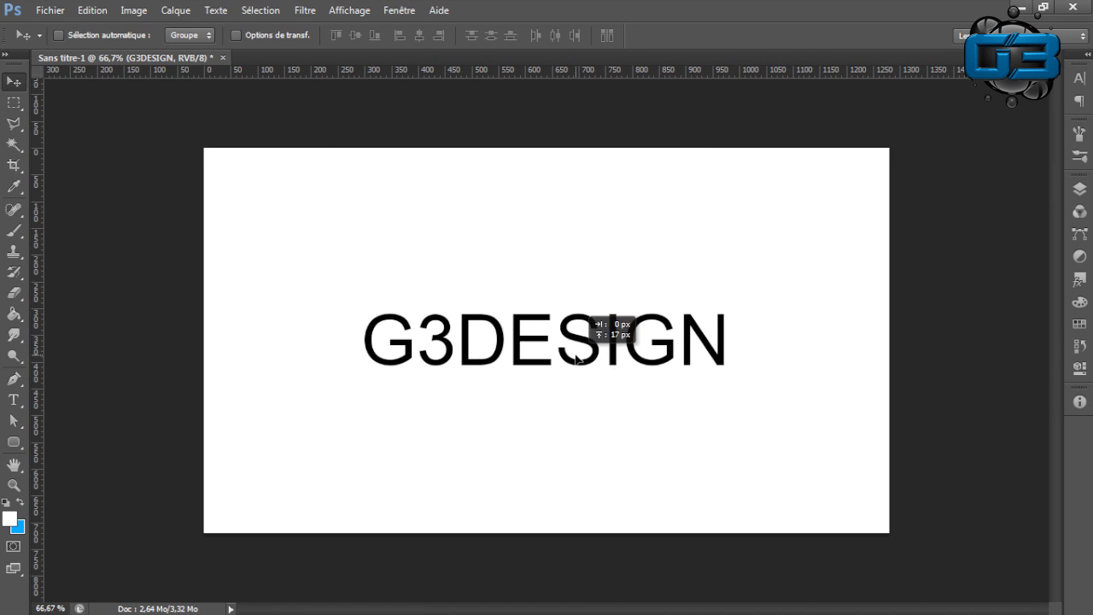
Enable the Incrustation en dégradé style on the G3DESIGN layer and show its settings, keeping the text in view.
{"action": "left_click", "coordinate": [1078, 191]}
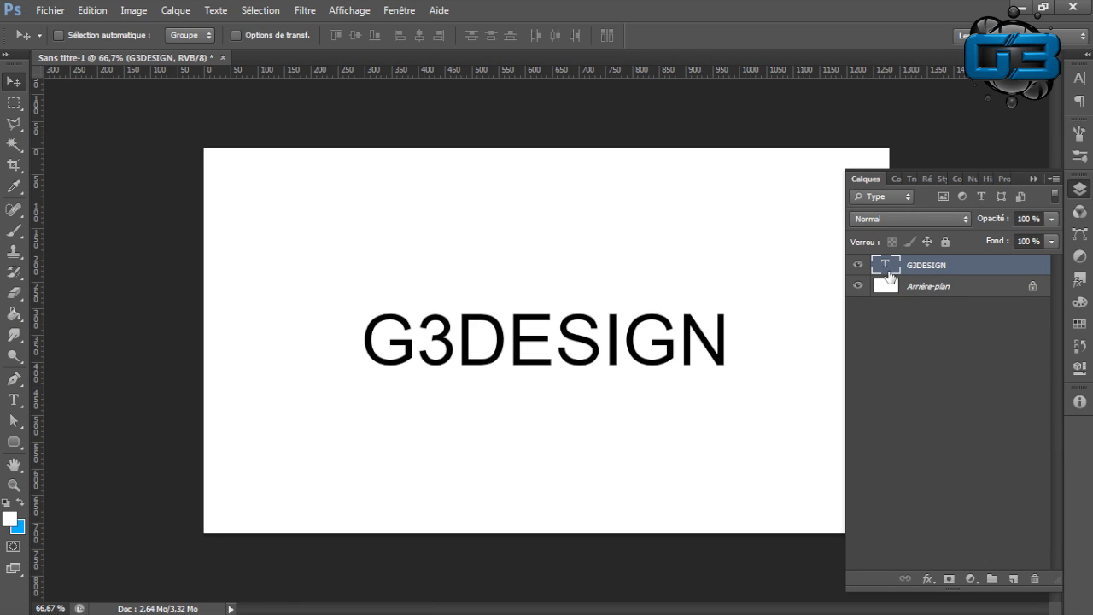
{"action": "double_click", "coordinate": [996, 267]}
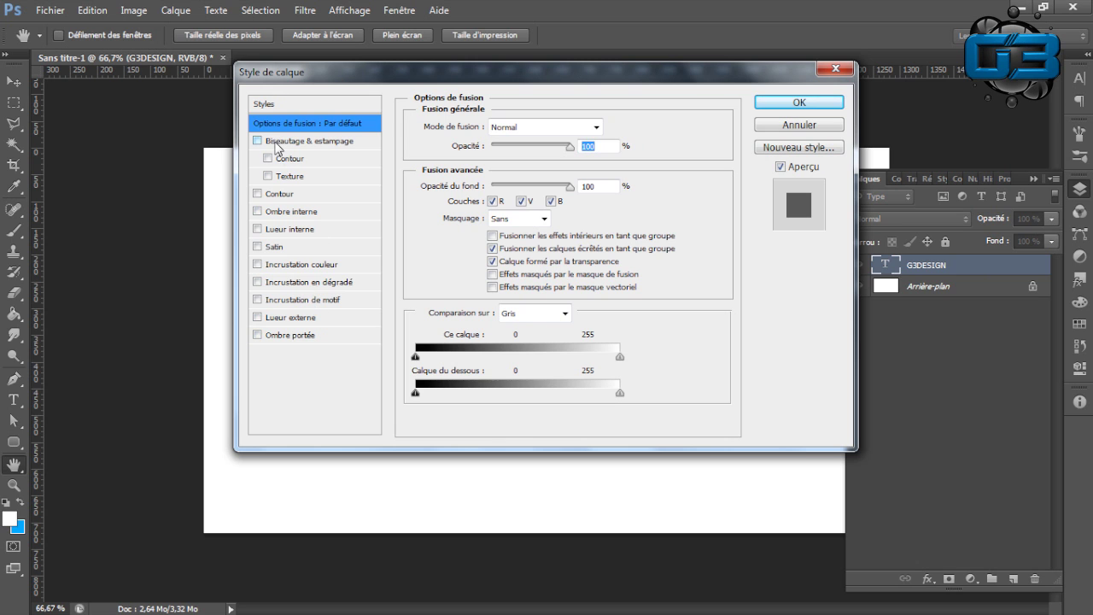
{"action": "left_click_drag", "start_coordinate": [338, 80], "coordinate": [675, 116]}
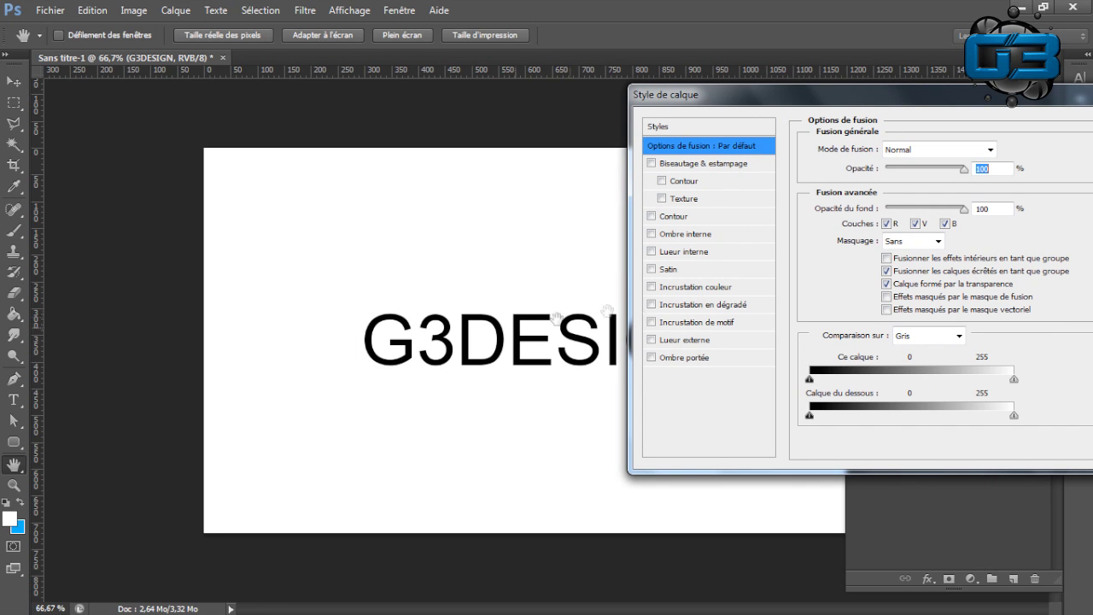
{"action": "left_click", "coordinate": [652, 305]}
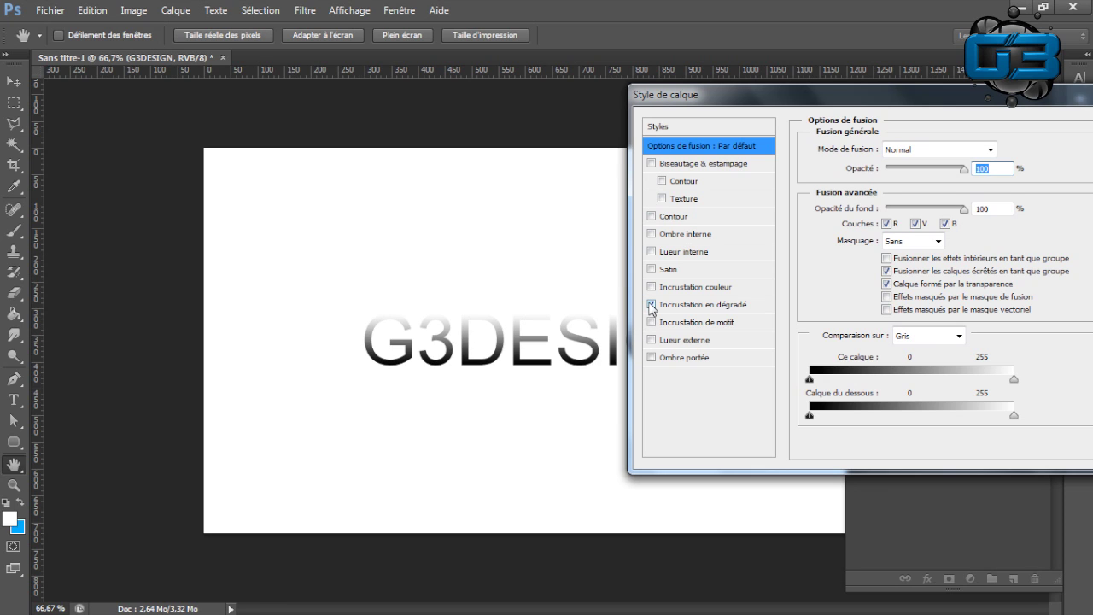
{"action": "left_click", "coordinate": [742, 306]}
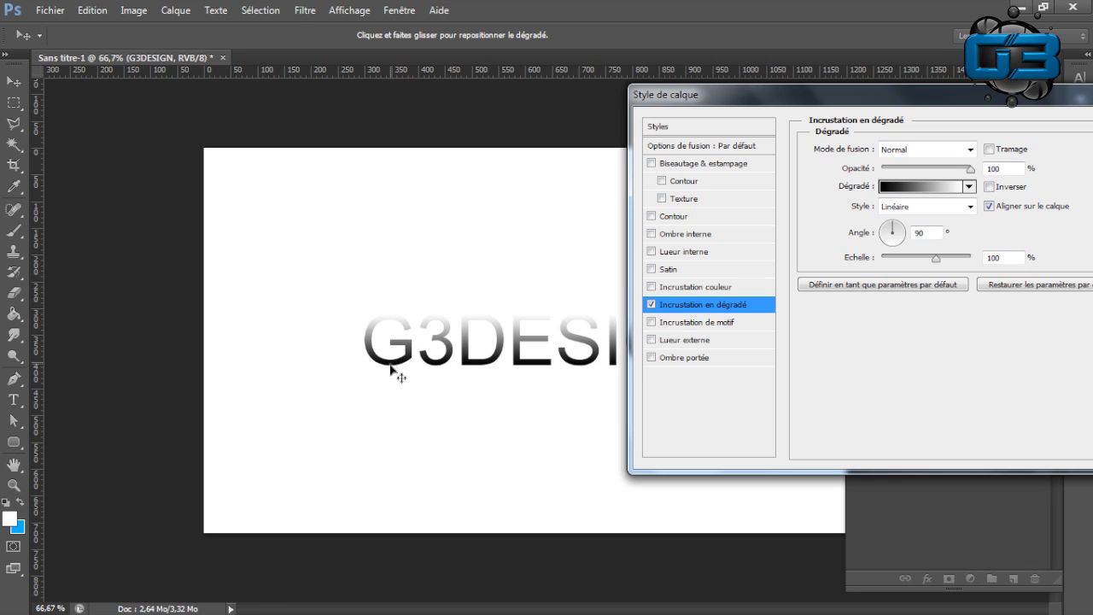
Edit the overlay's gradient and add three white colour stops at about 30%, 53% and 74%.
{"action": "left_click", "coordinate": [910, 191]}
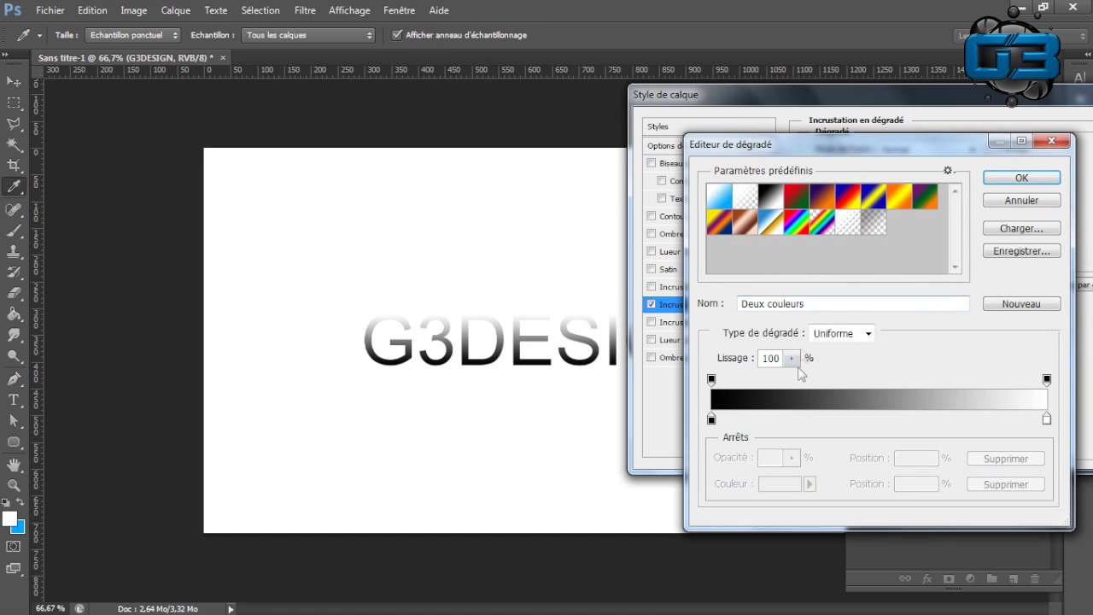
{"action": "left_click", "coordinate": [811, 419]}
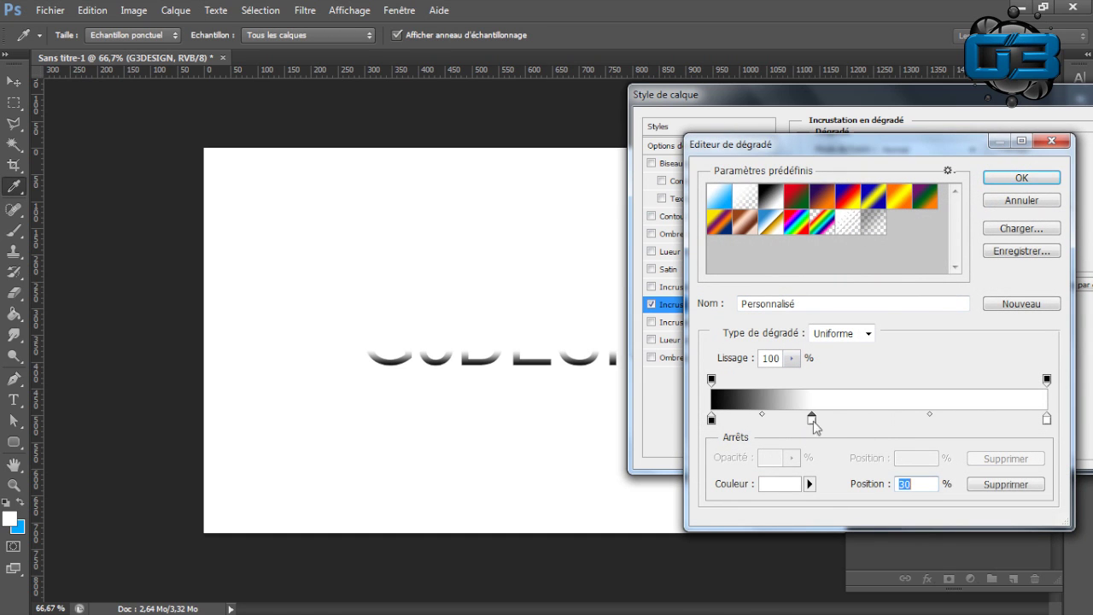
{"action": "left_click", "coordinate": [889, 419]}
{"action": "left_click", "coordinate": [960, 419]}
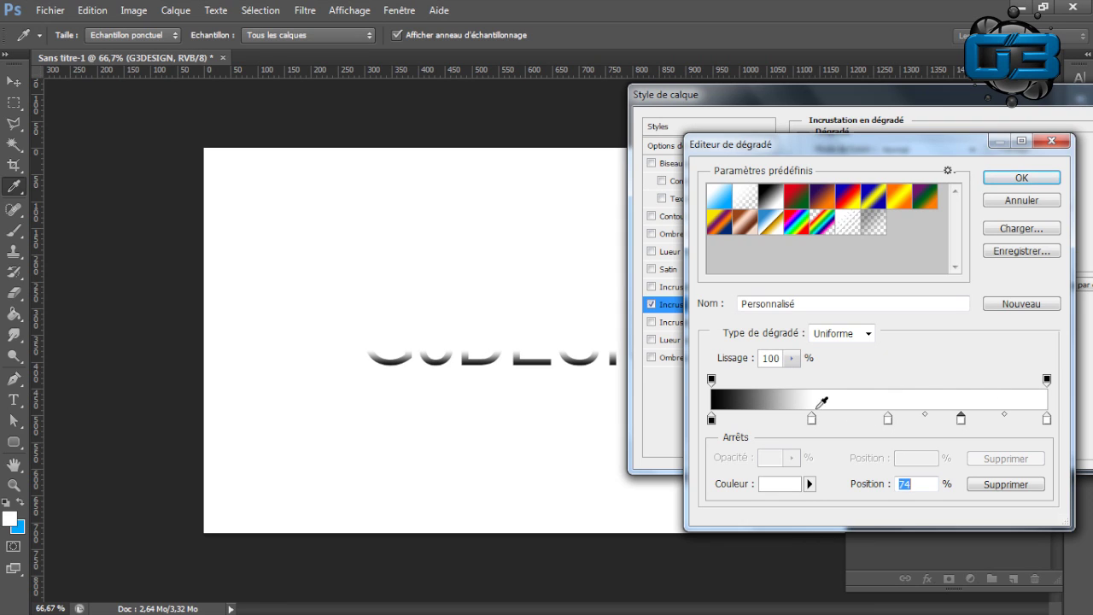
Change the gradient's middle colour stop at 53% to dark grey.
{"action": "left_click", "coordinate": [889, 421]}
{"action": "left_click", "coordinate": [775, 491]}
{"action": "left_click", "coordinate": [685, 241]}
{"action": "left_click", "coordinate": [1049, 101]}
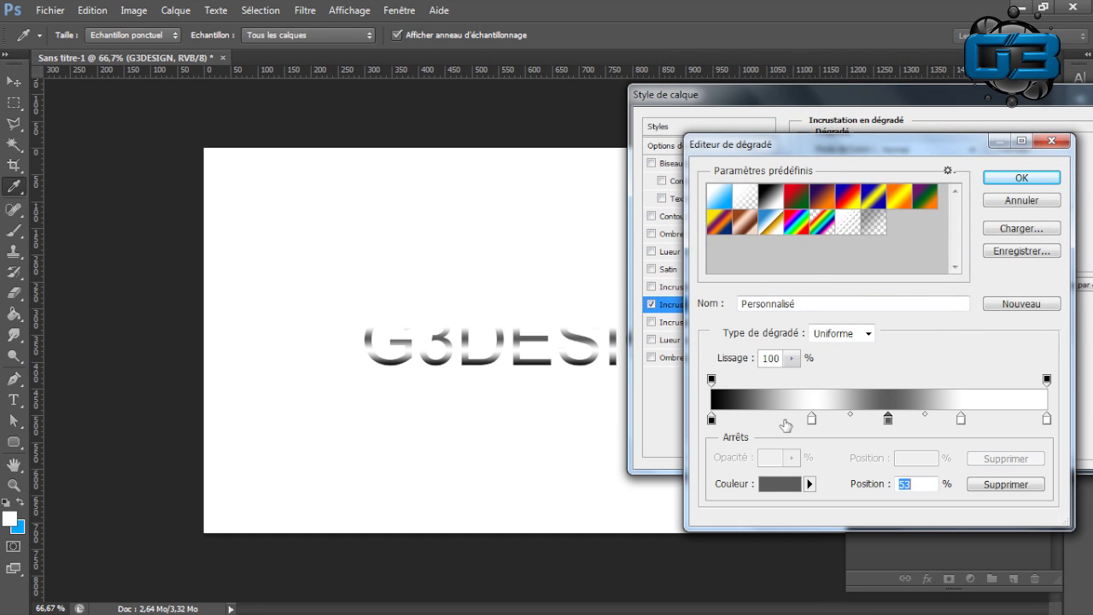
Change the gradient's end colour stop at 100% to near-black.
{"action": "left_click", "coordinate": [1047, 419]}
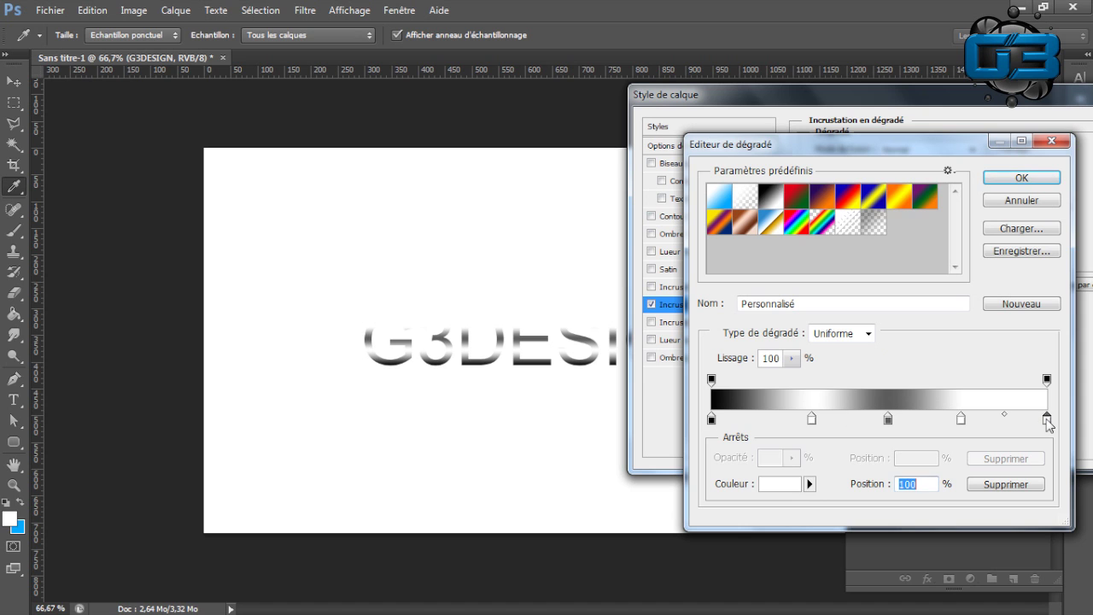
{"action": "left_click", "coordinate": [778, 484]}
{"action": "left_click", "coordinate": [700, 292]}
{"action": "left_click_drag", "start_coordinate": [701, 292], "coordinate": [685, 298]}
{"action": "left_click", "coordinate": [1016, 107]}
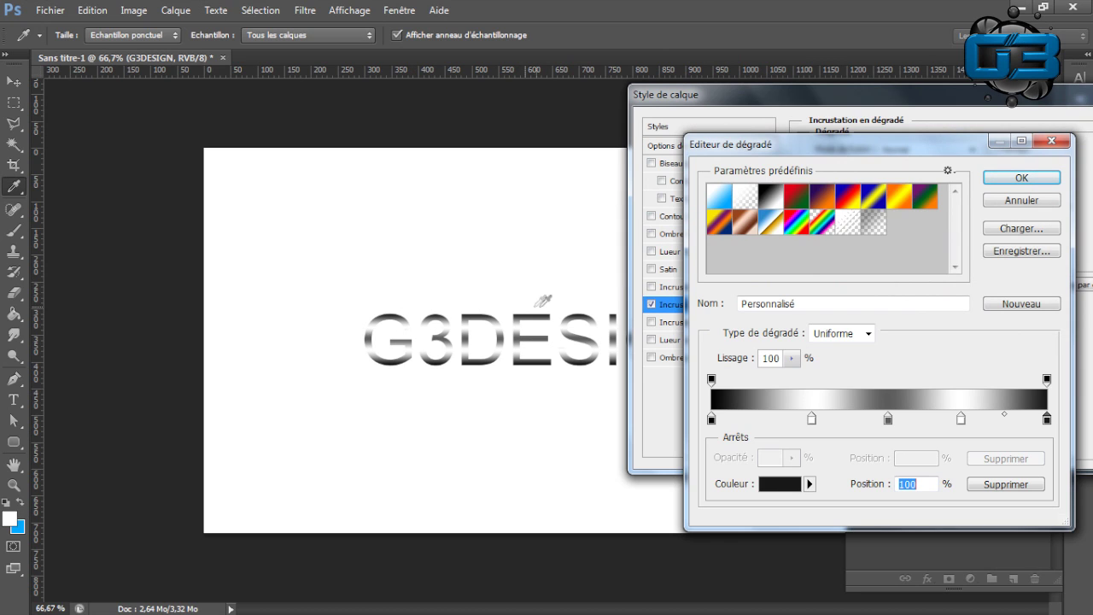
Shift the midpoint between the dark grey stop and the white stop after it to 20%, and accept the gradient.
{"action": "left_click_drag", "start_coordinate": [975, 422], "coordinate": [902, 418]}
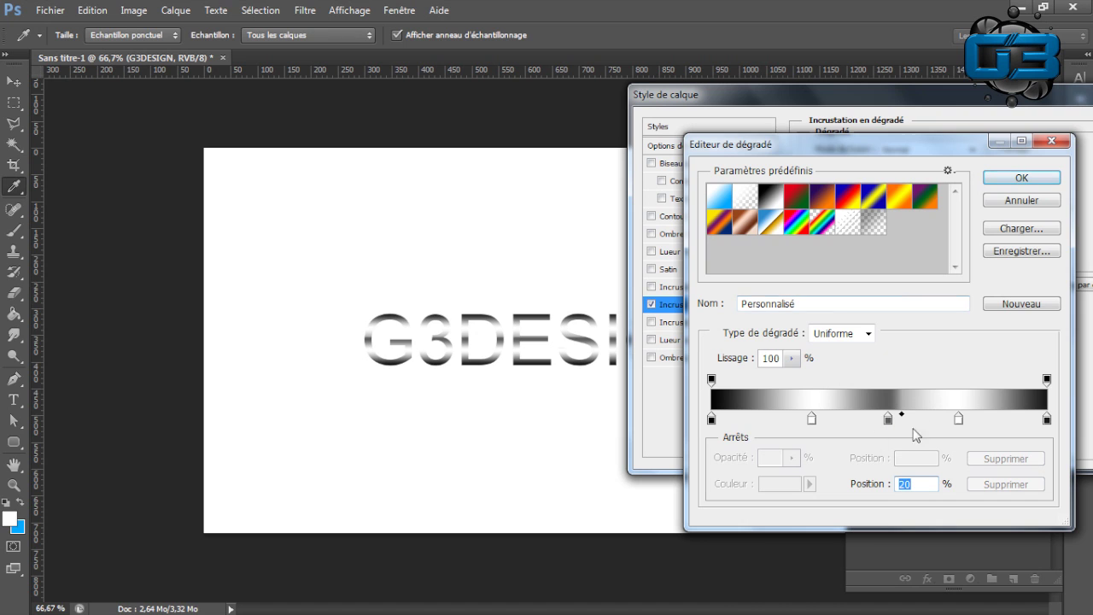
{"action": "left_click", "coordinate": [1021, 177]}
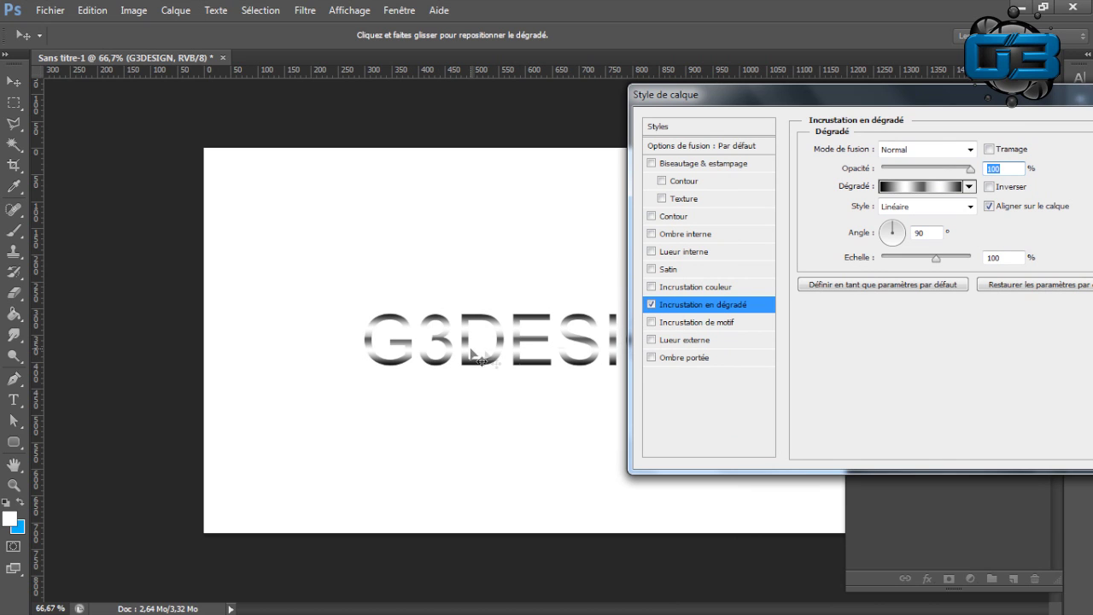
Add a black outside stroke of 5 px to the G3DESIGN text and accept the layer style.
{"action": "left_click", "coordinate": [653, 217]}
{"action": "left_click", "coordinate": [669, 220]}
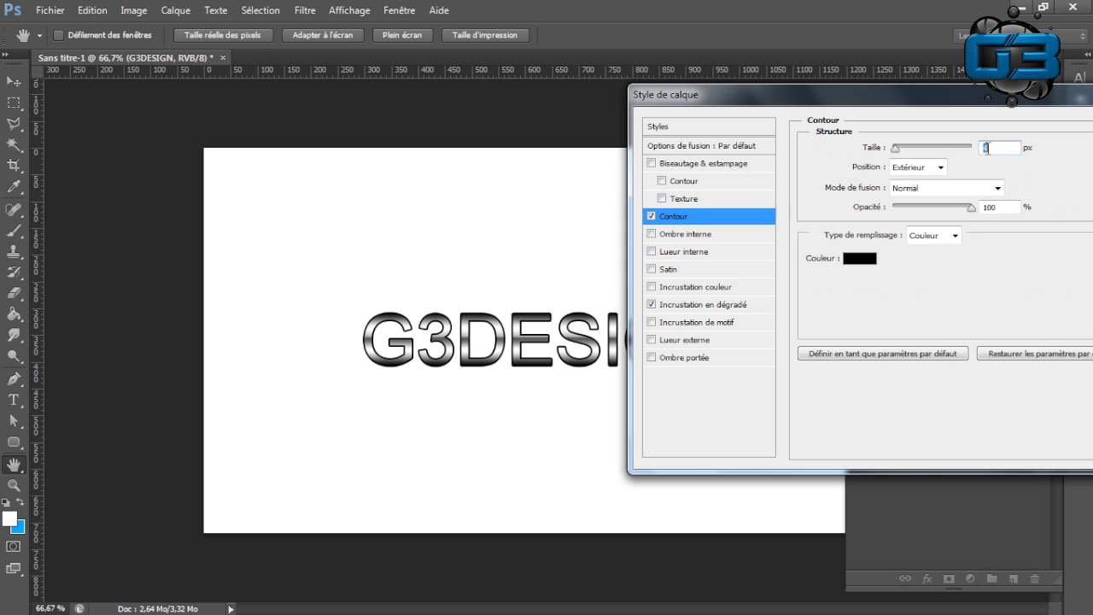
{"action": "key", "text": "Up"}
{"action": "key", "text": "Up"}
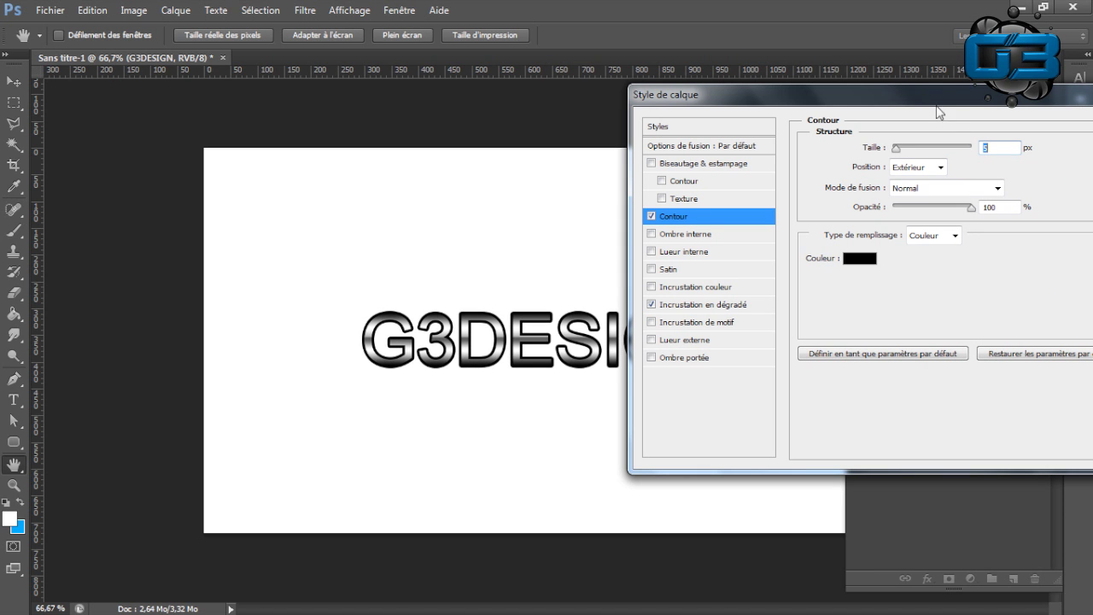
{"action": "left_click_drag", "start_coordinate": [936, 102], "coordinate": [605, 120]}
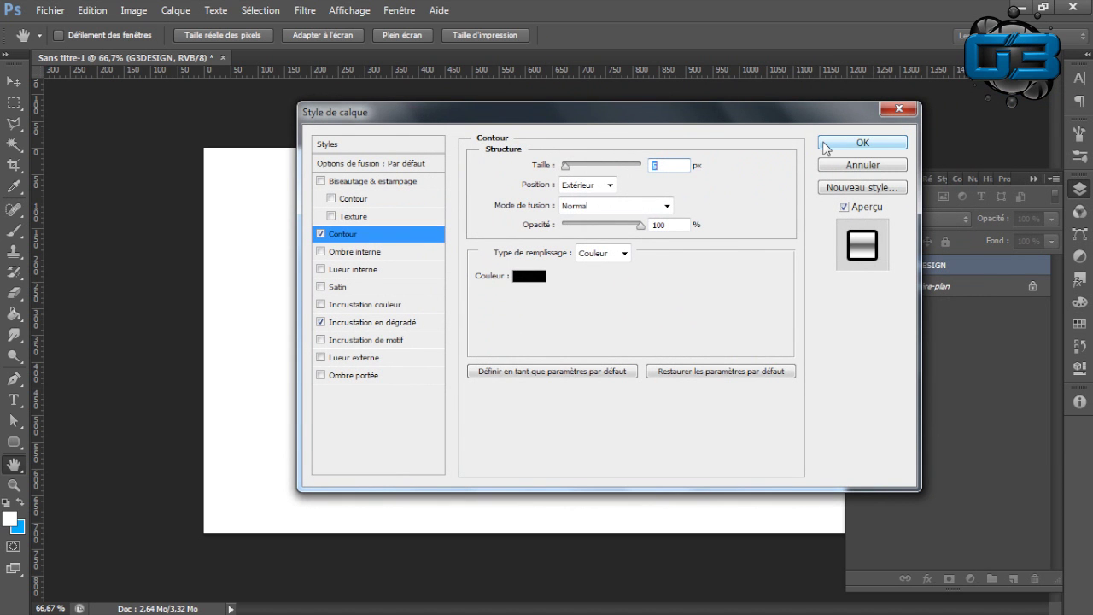
{"action": "left_click", "coordinate": [825, 147]}
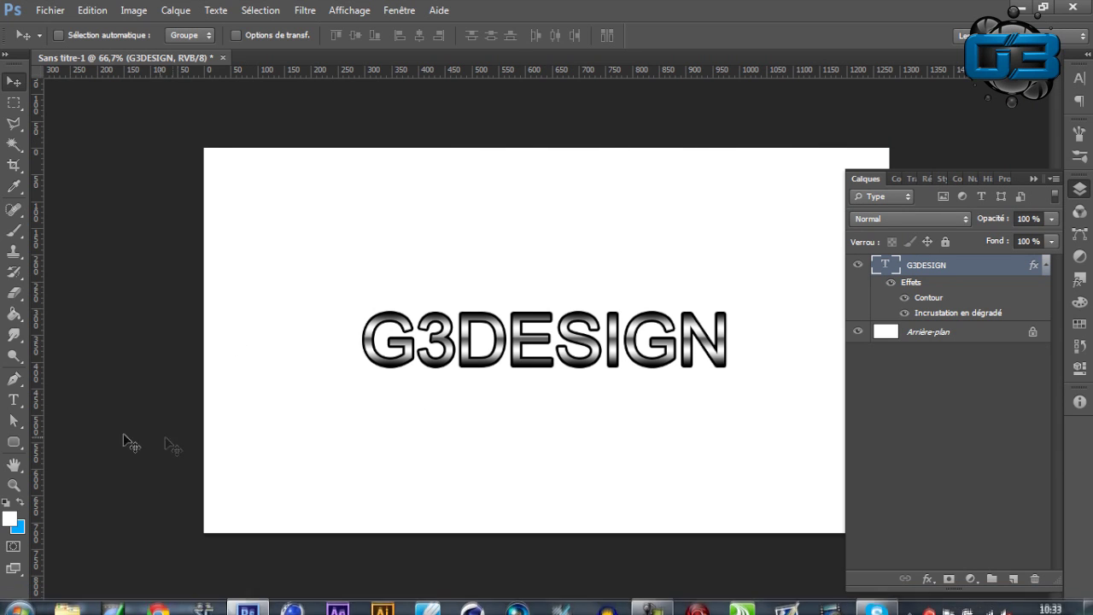
Reopen the G3DESIGN layer's style and change the stroke's fill type to gradient.
{"action": "left_click", "coordinate": [14, 400]}
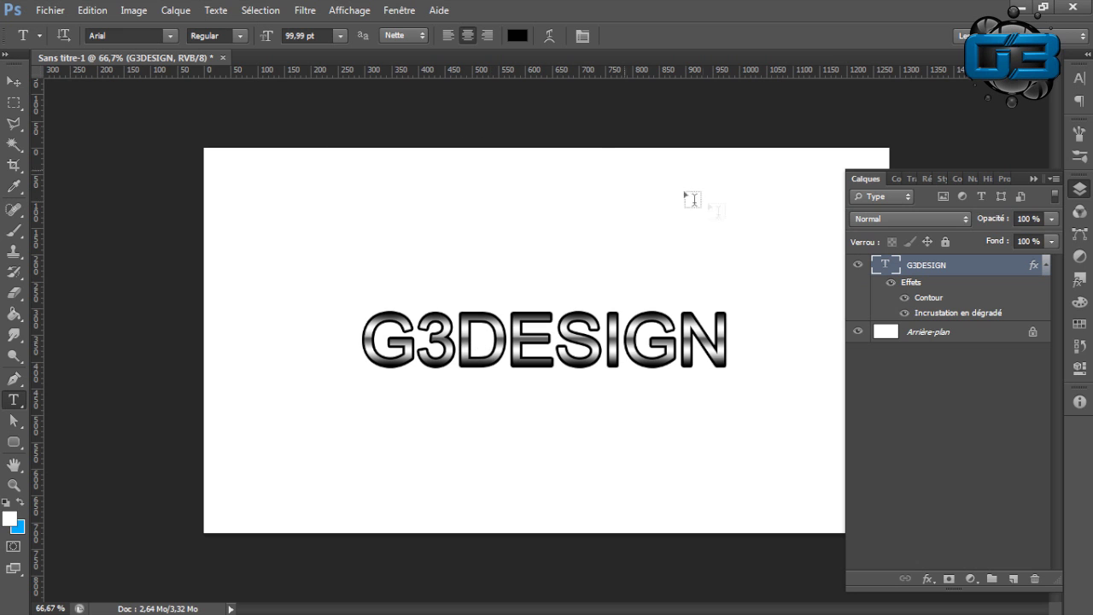
{"action": "double_click", "coordinate": [943, 273]}
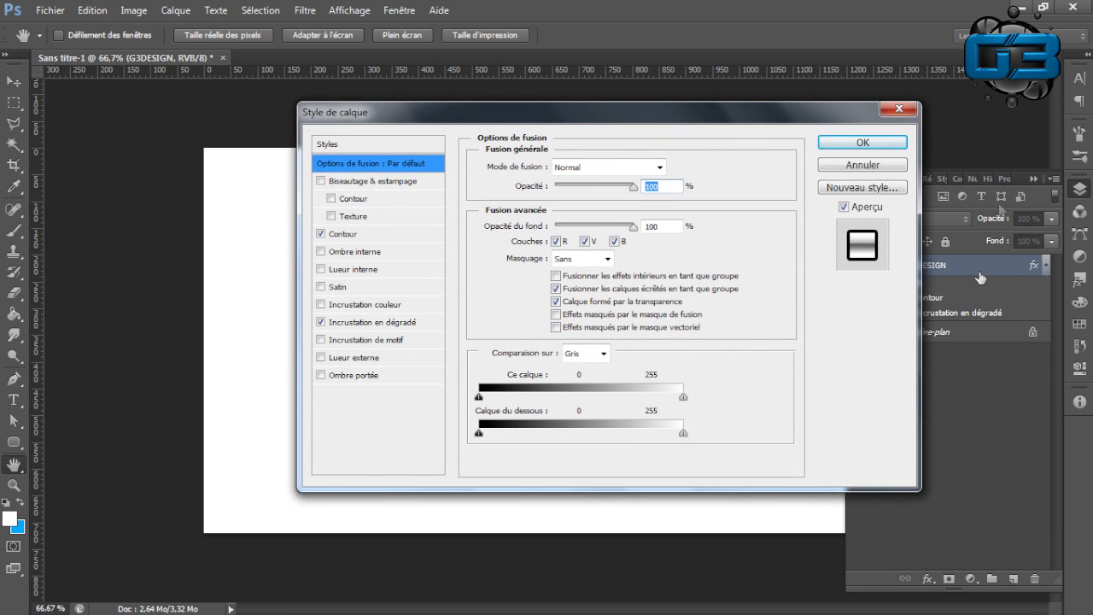
{"action": "left_click_drag", "start_coordinate": [625, 114], "coordinate": [996, 114]}
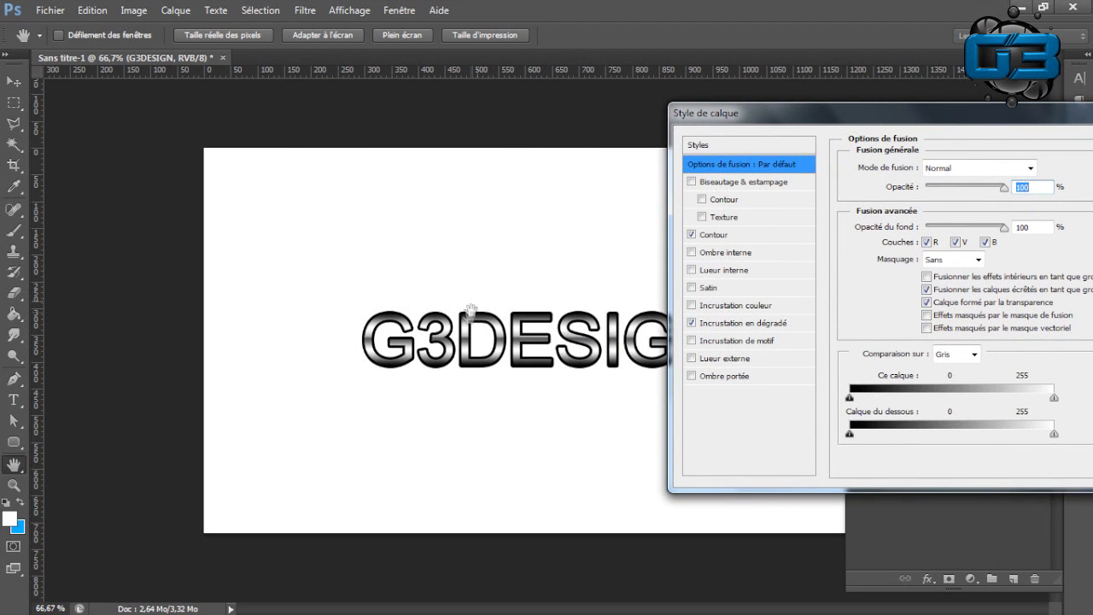
{"action": "left_click", "coordinate": [721, 240]}
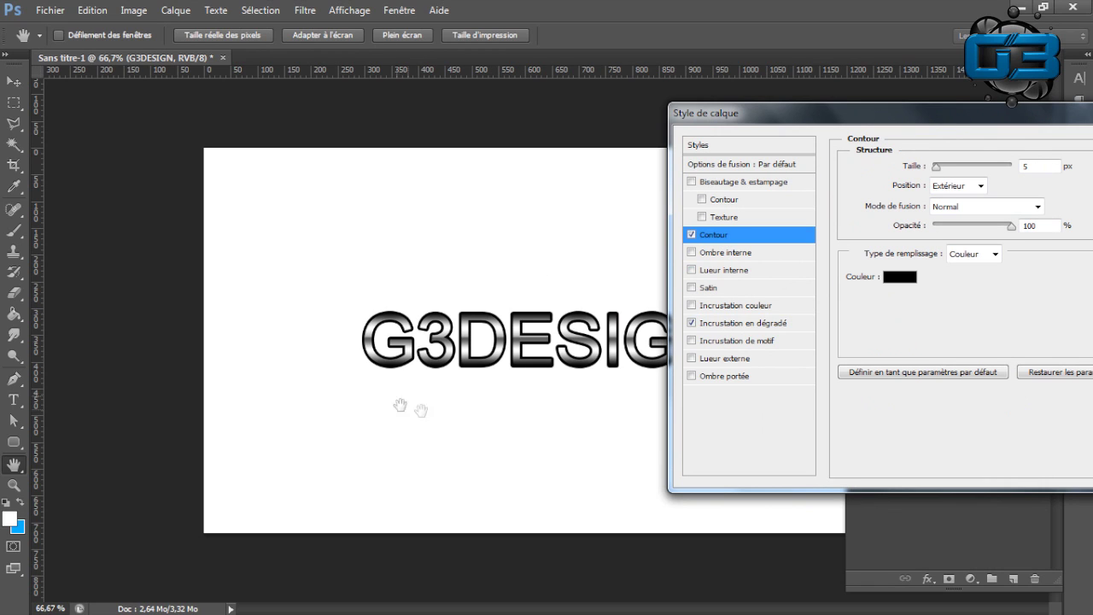
{"action": "left_click", "coordinate": [964, 256]}
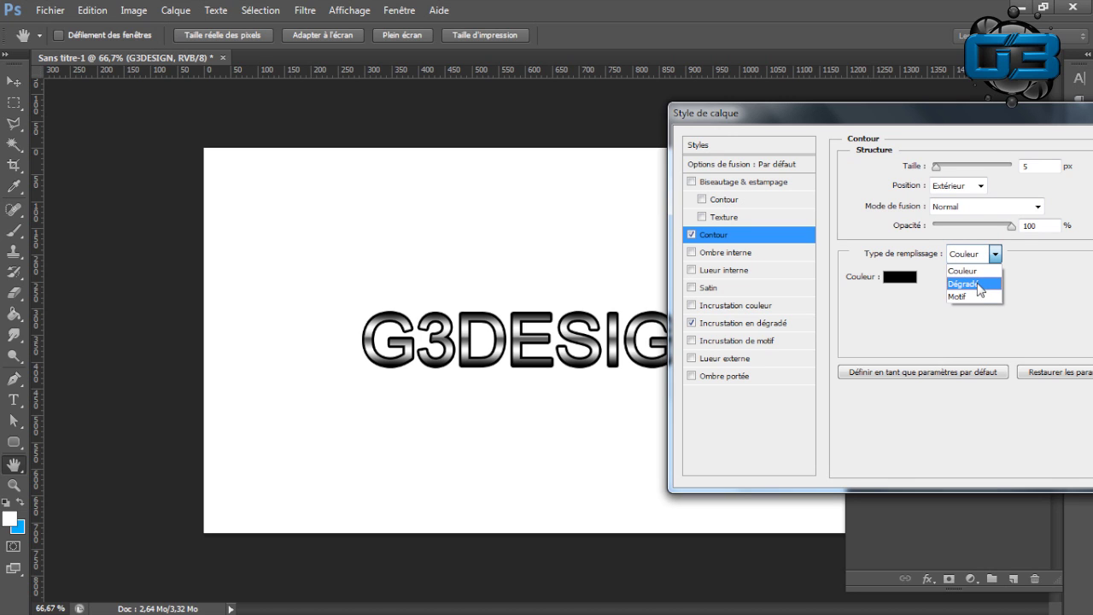
{"action": "left_click", "coordinate": [980, 285]}
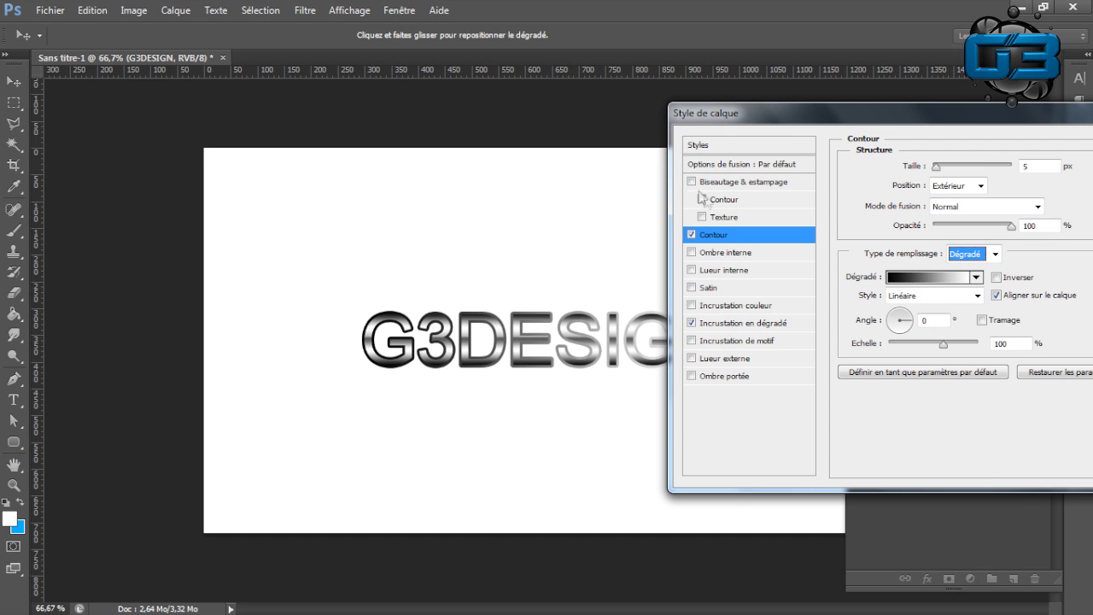
Set the angle of the stroke's gradient to 90°.
{"action": "left_click_drag", "start_coordinate": [759, 124], "coordinate": [847, 120]}
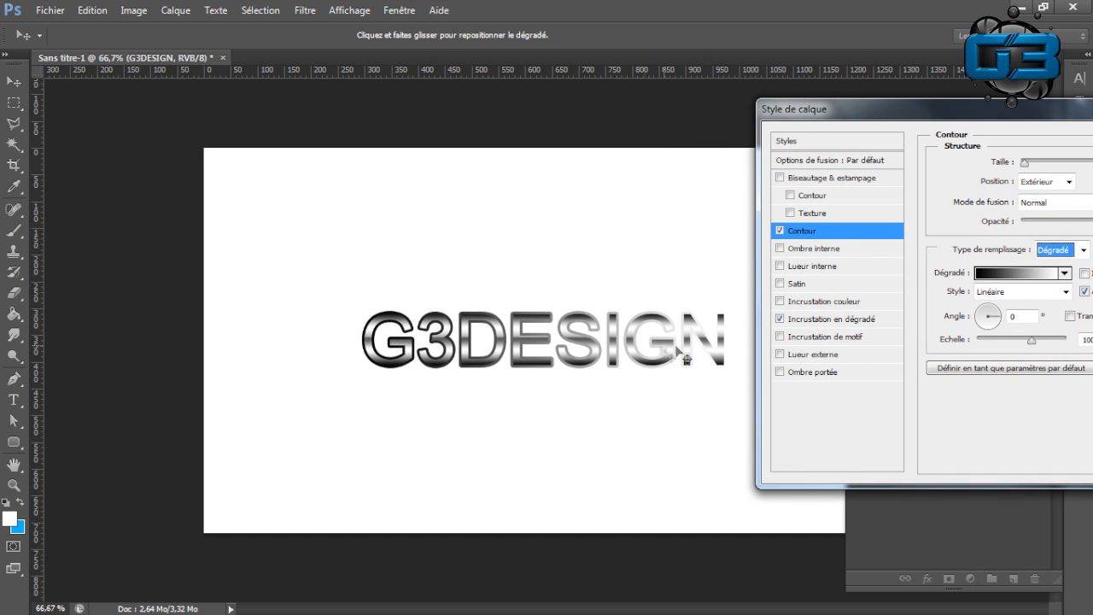
{"action": "left_click_drag", "start_coordinate": [927, 125], "coordinate": [685, 141]}
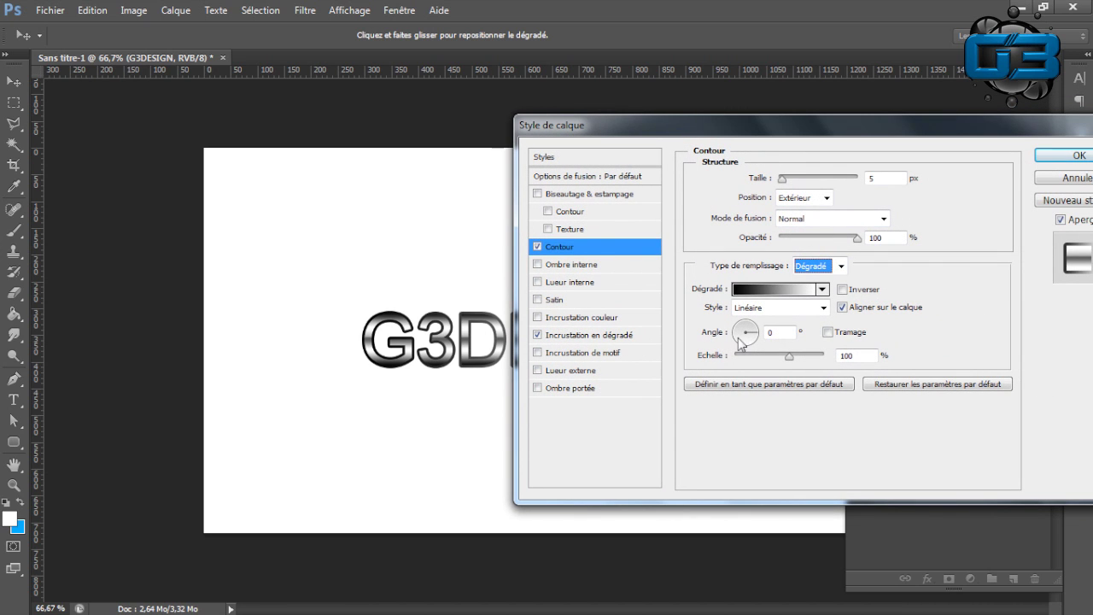
{"action": "left_click", "coordinate": [781, 331]}
{"action": "key", "text": "BackSpace"}
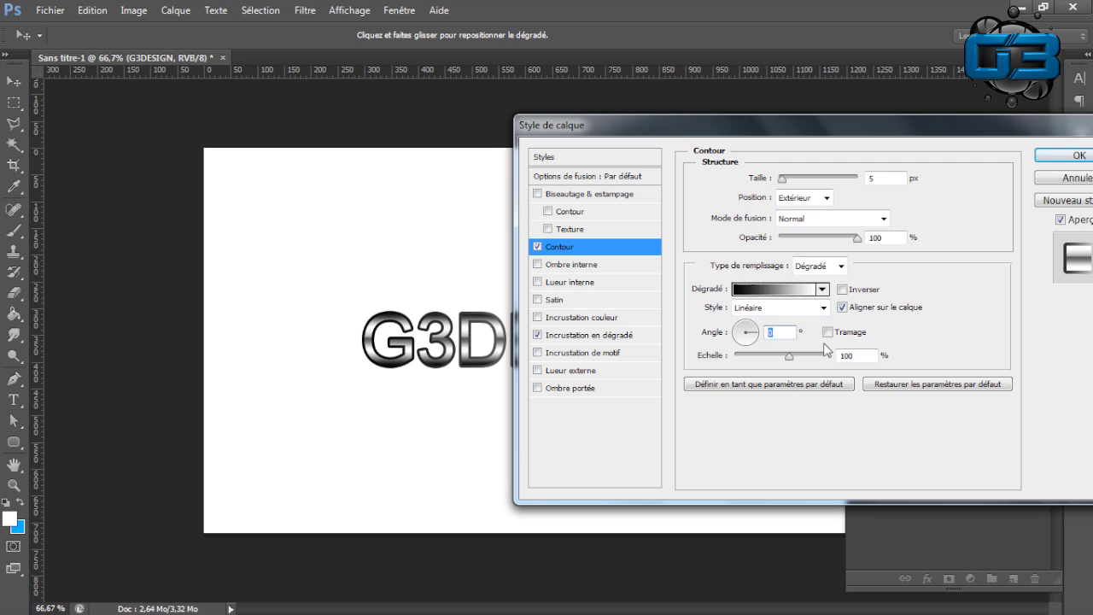
{"action": "type", "text": "90"}
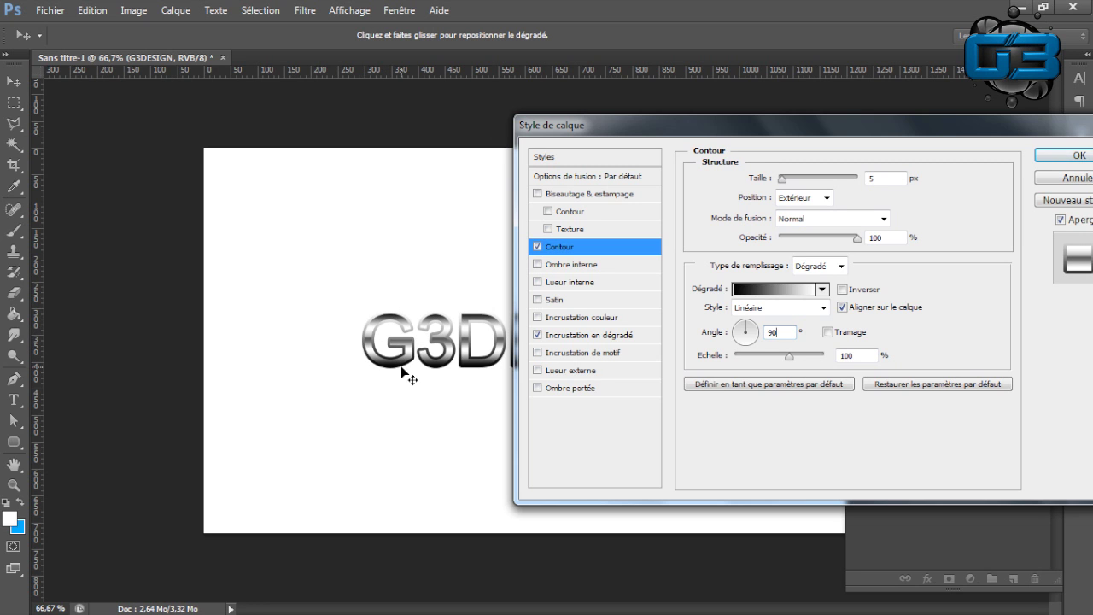
Edit the stroke's gradient and add three white colour stops at about 27%, 53% and 82%.
{"action": "left_click", "coordinate": [783, 294]}
{"action": "left_click", "coordinate": [802, 418]}
{"action": "left_click", "coordinate": [987, 418]}
{"action": "left_click", "coordinate": [888, 419]}
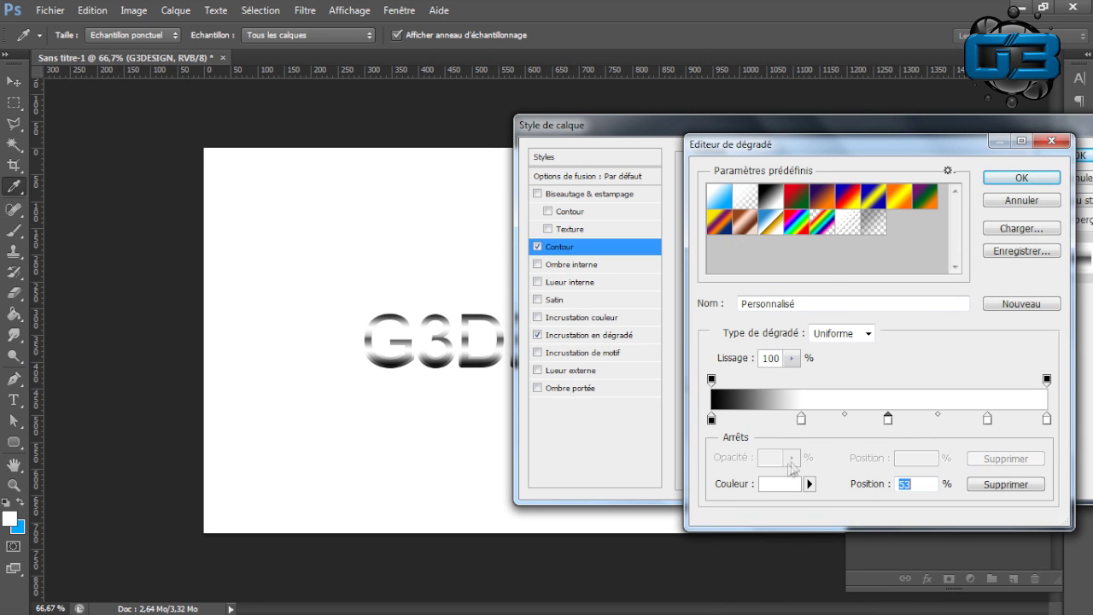
Change the stroke gradient's middle colour stop at 53% to medium grey and accept the gradient.
{"action": "left_click", "coordinate": [776, 484]}
{"action": "left_click_drag", "start_coordinate": [762, 271], "coordinate": [658, 270]}
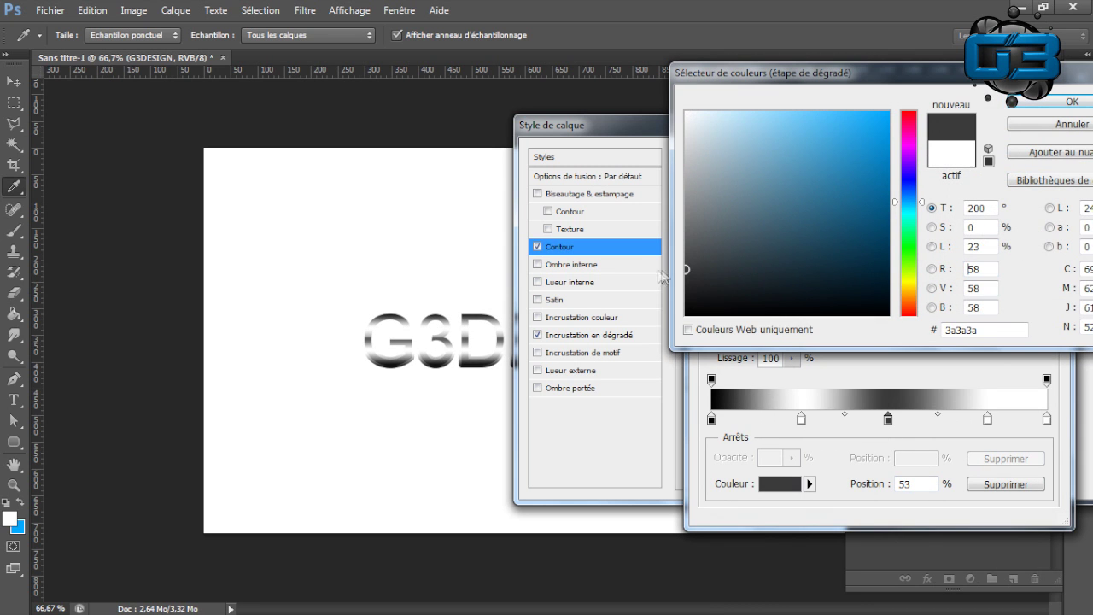
{"action": "left_click", "coordinate": [683, 214]}
{"action": "left_click", "coordinate": [684, 214]}
{"action": "left_click", "coordinate": [1072, 101]}
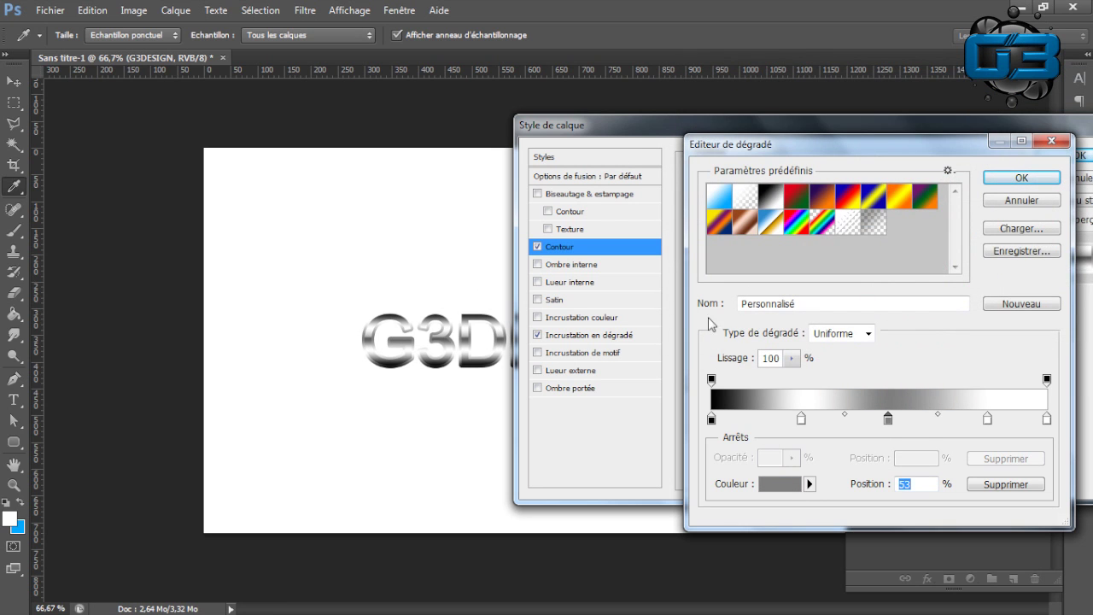
{"action": "left_click", "coordinate": [1019, 181]}
Edit the stroke's gradient again, change its end colour stop at 100% to dark grey 565656, and accept it.
{"action": "left_click", "coordinate": [810, 292]}
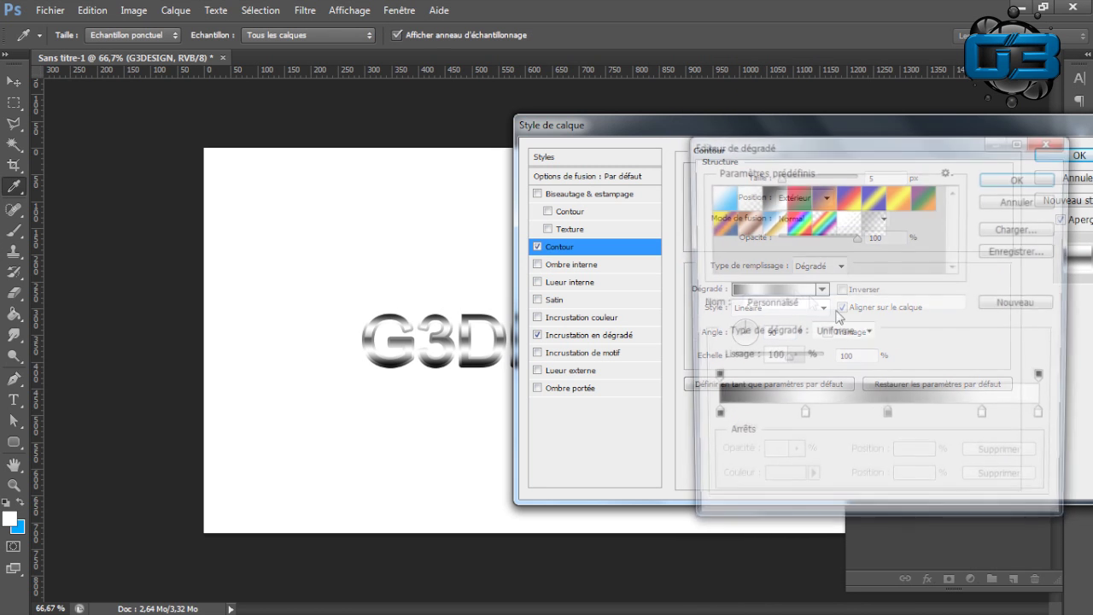
{"action": "left_click", "coordinate": [1047, 419]}
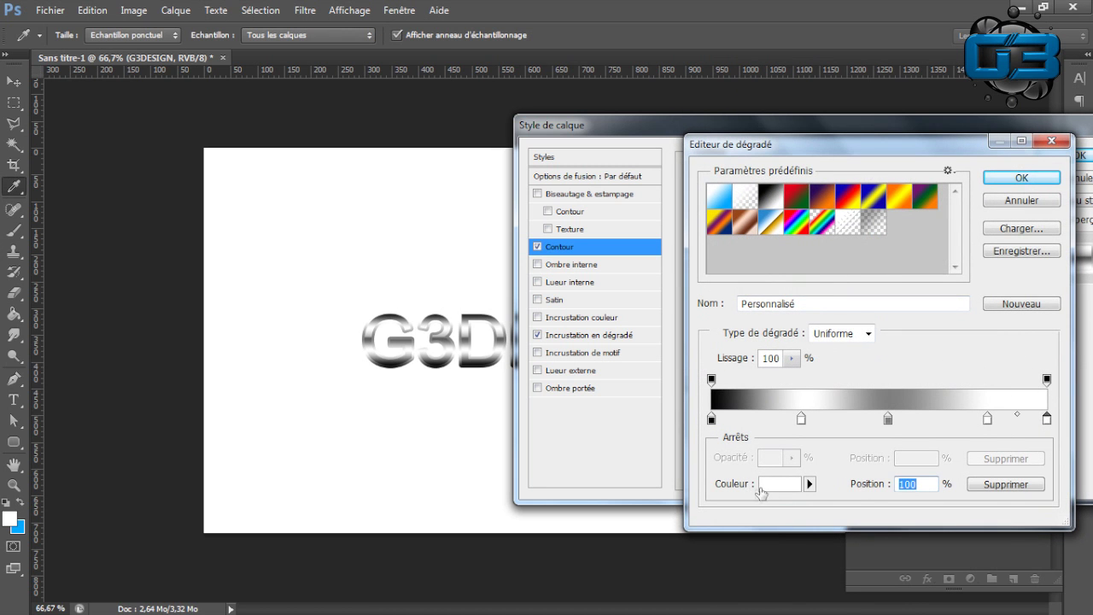
{"action": "left_click", "coordinate": [780, 483]}
{"action": "left_click", "coordinate": [689, 247]}
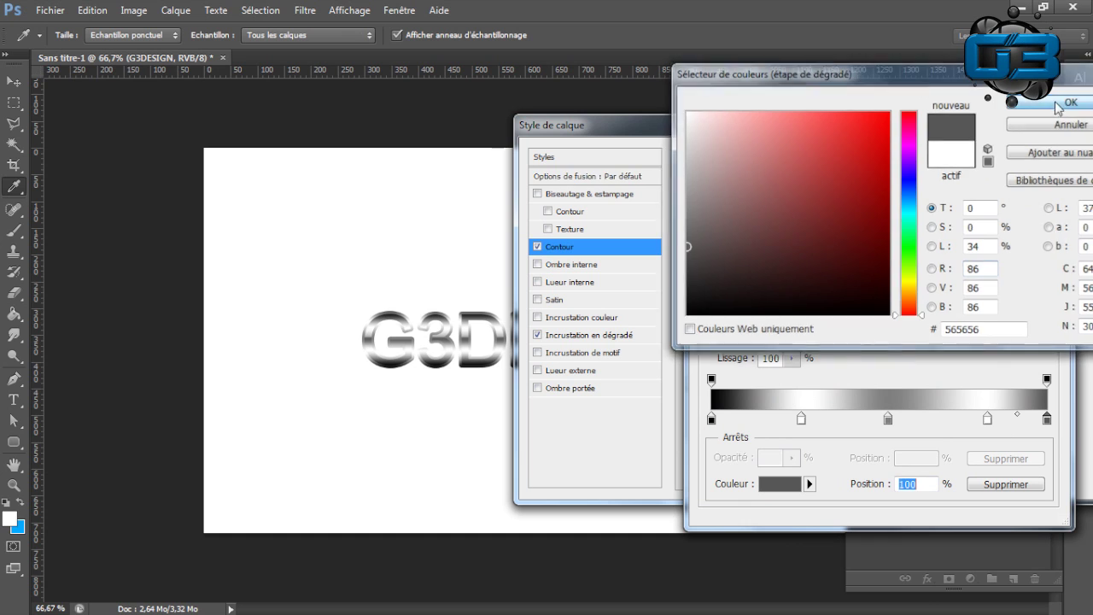
{"action": "left_click", "coordinate": [1059, 103]}
{"action": "left_click", "coordinate": [1020, 181]}
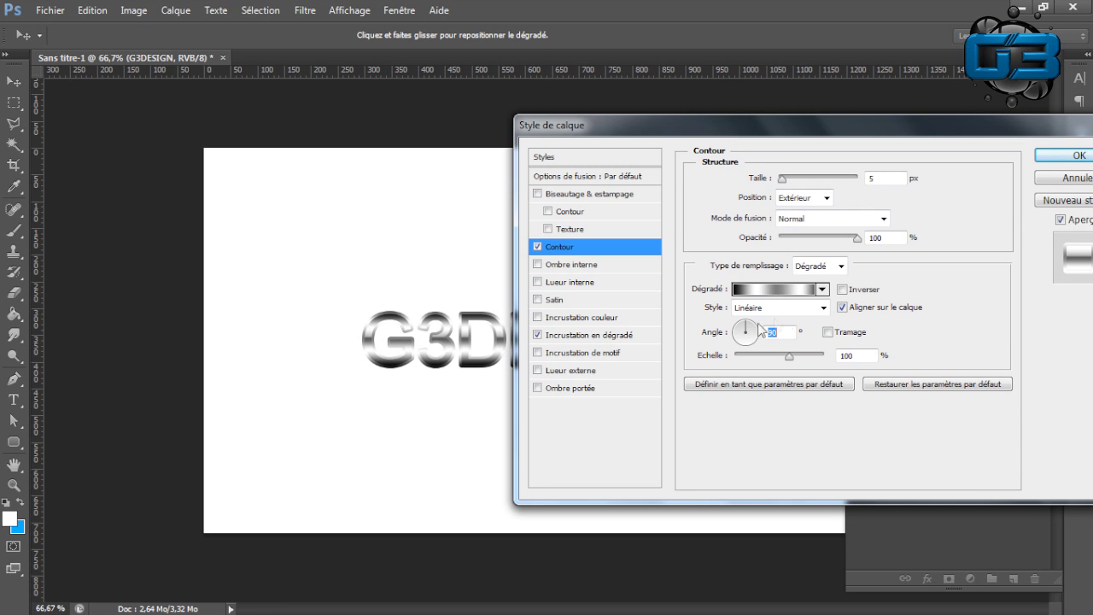
Reverse the stroke's gradient and set its scale to 120%.
{"action": "left_click", "coordinate": [844, 291]}
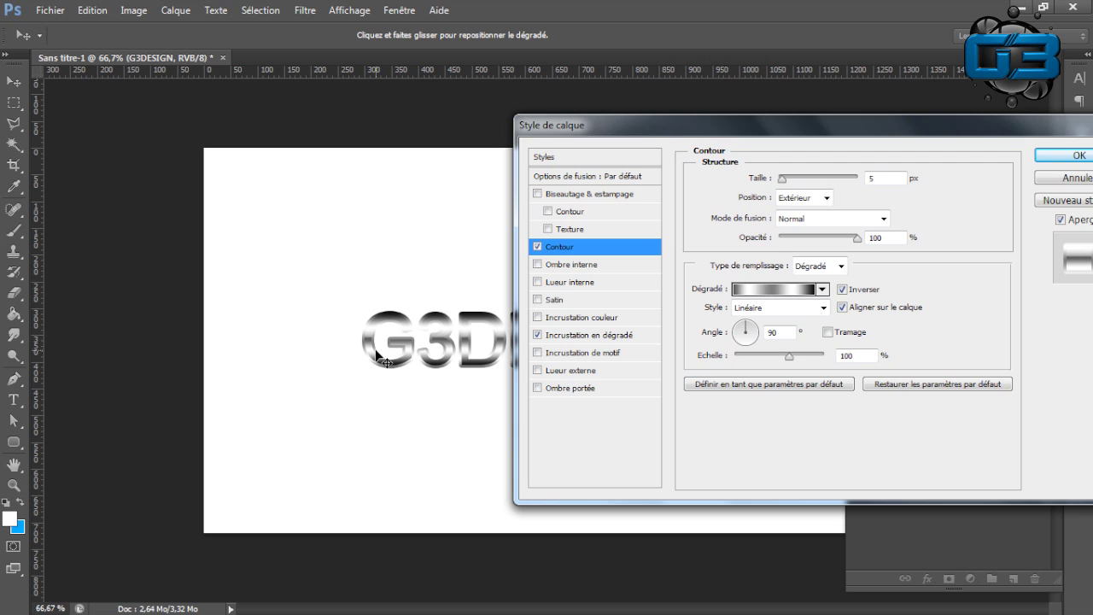
{"action": "mouse_move", "coordinate": [794, 364]}
{"action": "left_mouse_down"}
{"action": "mouse_move", "coordinate": [781, 363]}
{"action": "mouse_move", "coordinate": [803, 357]}
{"action": "left_mouse_up"}
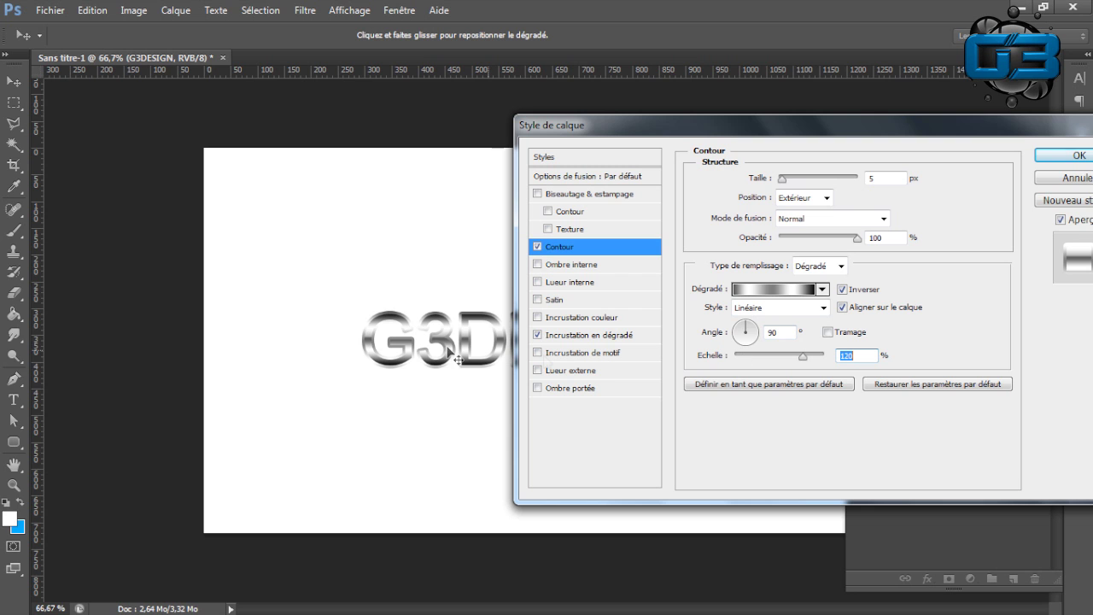
{"action": "left_click_drag", "start_coordinate": [606, 130], "coordinate": [379, 112]}
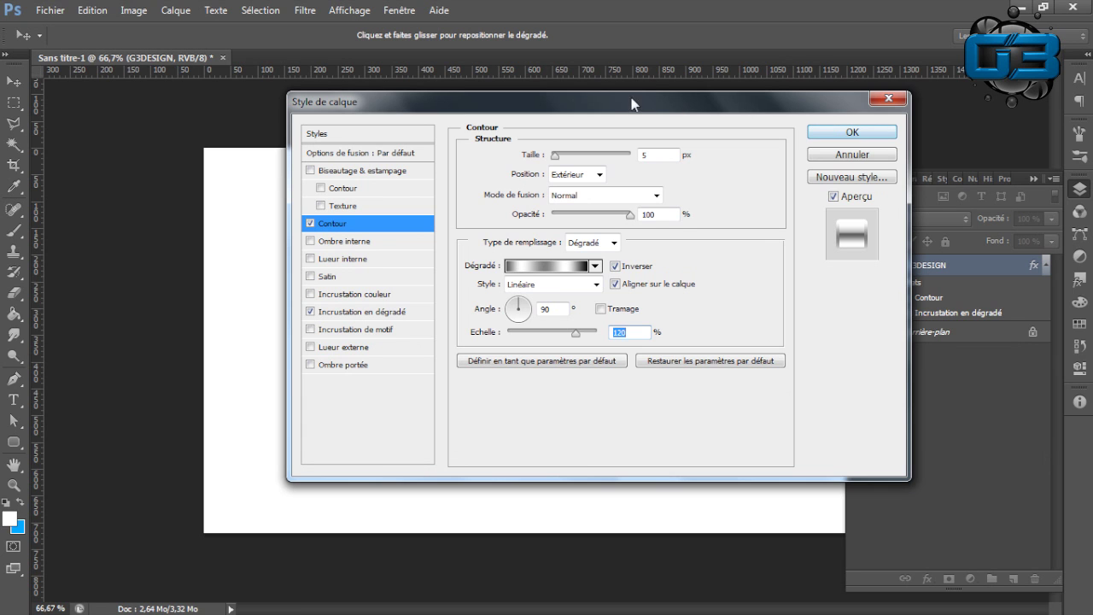
Enable an inner shadow on the text, turn off global light, and set its distance to 0 px and size to 3 px.
{"action": "left_click_drag", "start_coordinate": [592, 109], "coordinate": [903, 141]}
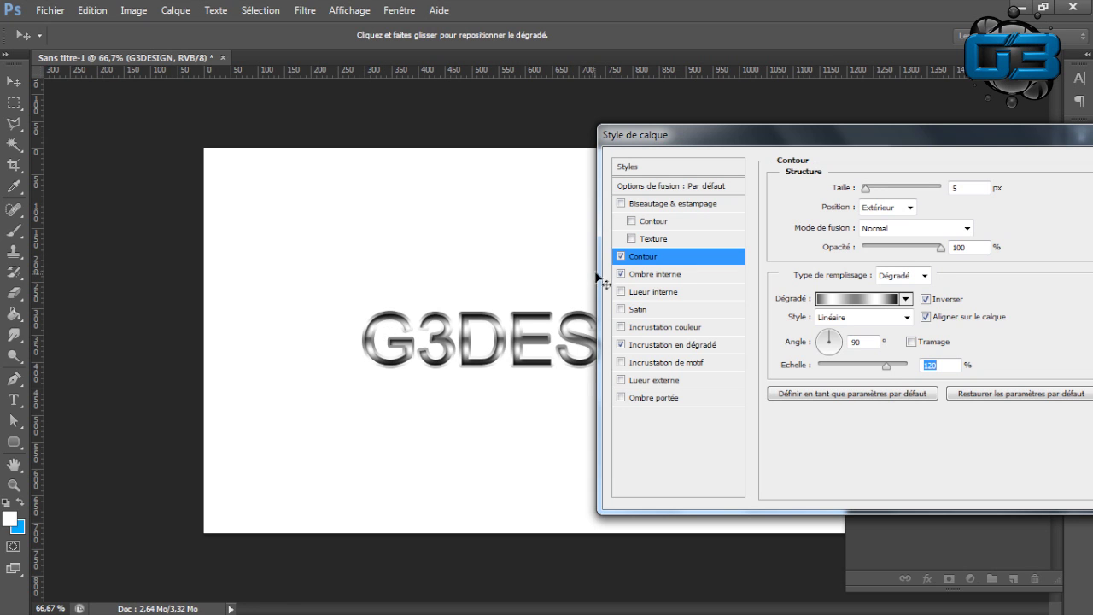
{"action": "left_click", "coordinate": [639, 282]}
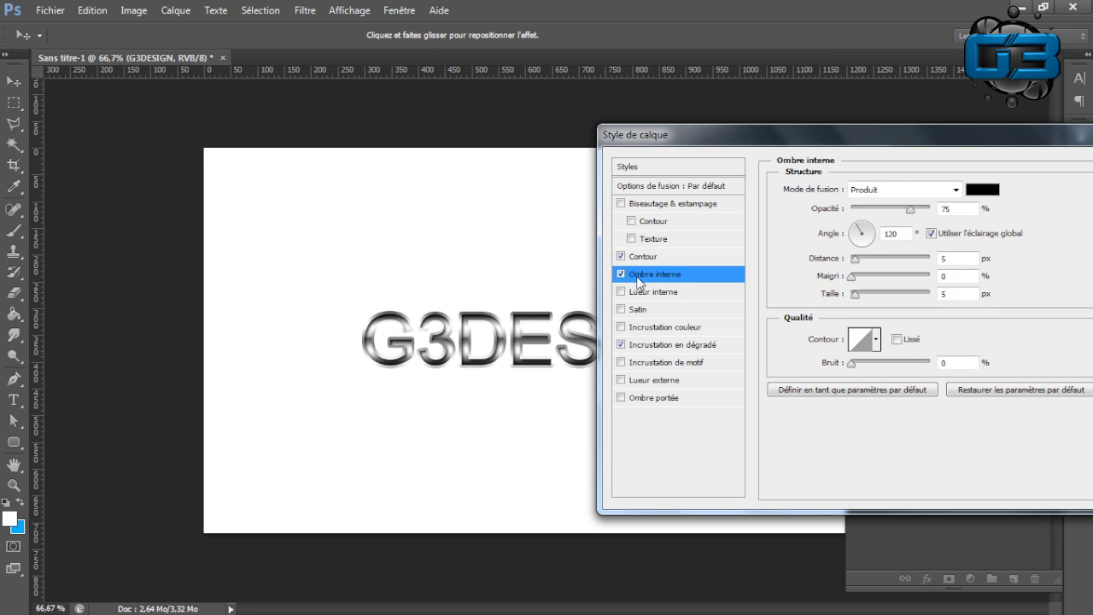
{"action": "left_click", "coordinate": [931, 234]}
{"action": "left_click_drag", "start_coordinate": [855, 261], "coordinate": [833, 261]}
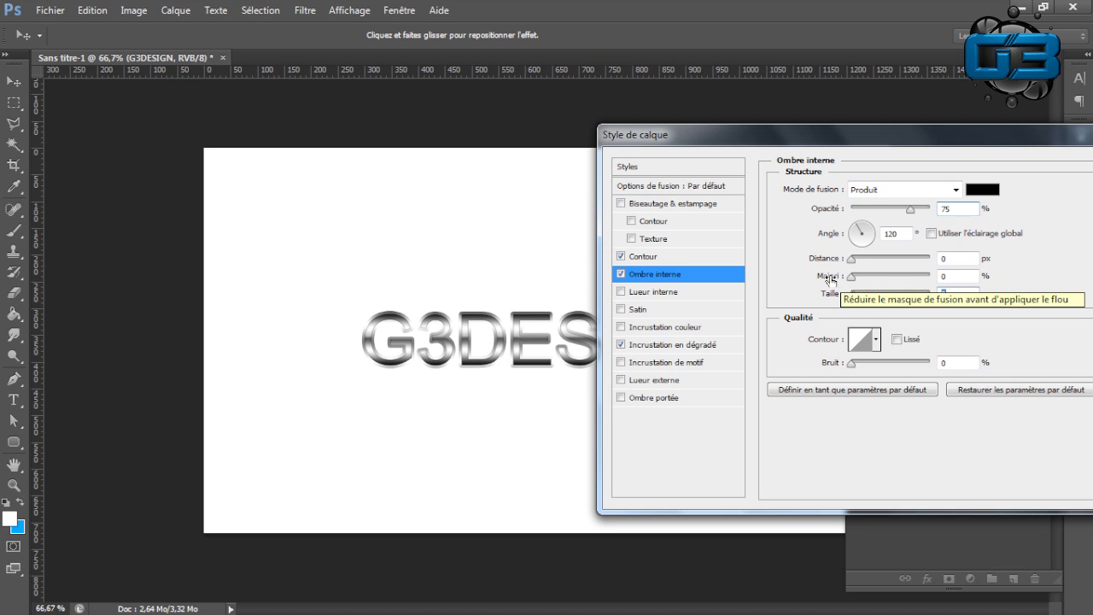
Set the inner shadow's choke to 10% and its opacity to 100%, and accept the layer style.
{"action": "left_click_drag", "start_coordinate": [852, 277], "coordinate": [857, 276]}
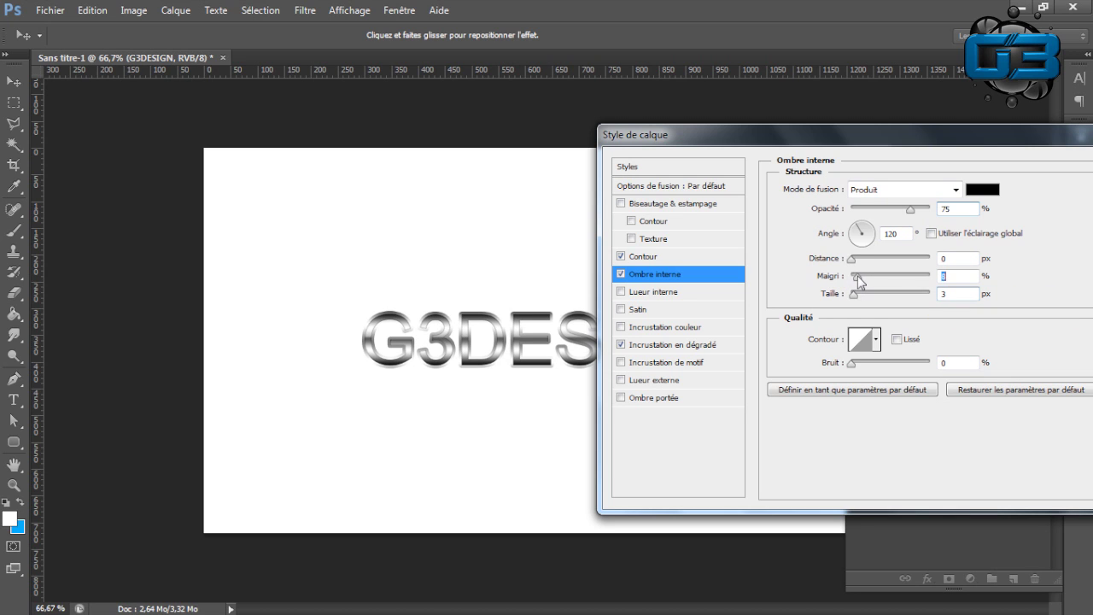
{"action": "left_click_drag", "start_coordinate": [857, 276], "coordinate": [860, 277]}
{"action": "left_click_drag", "start_coordinate": [913, 209], "coordinate": [940, 214]}
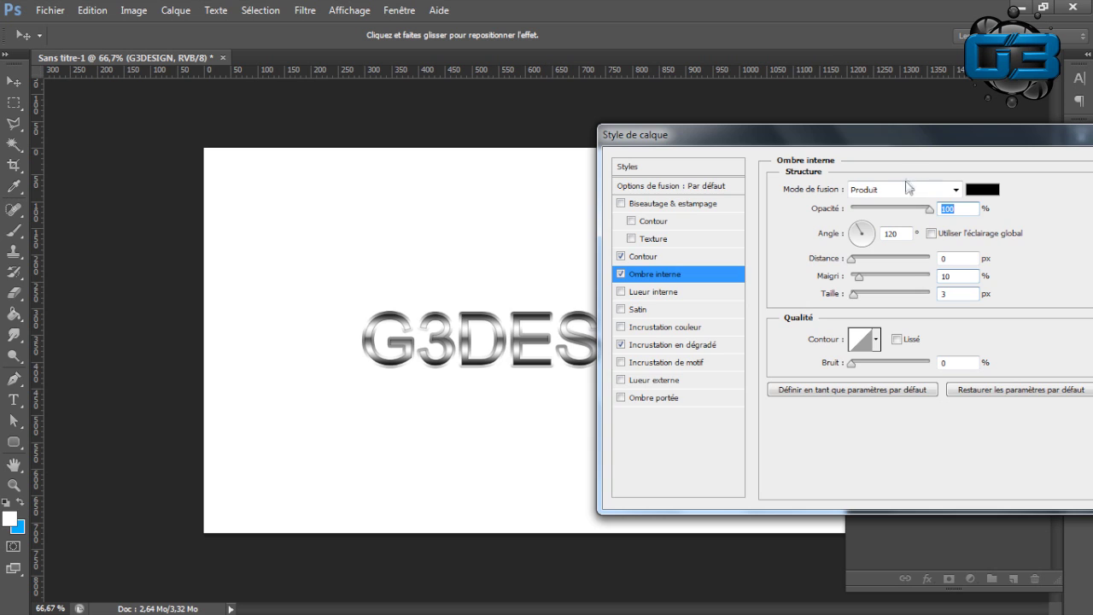
{"action": "left_click_drag", "start_coordinate": [915, 140], "coordinate": [705, 182]}
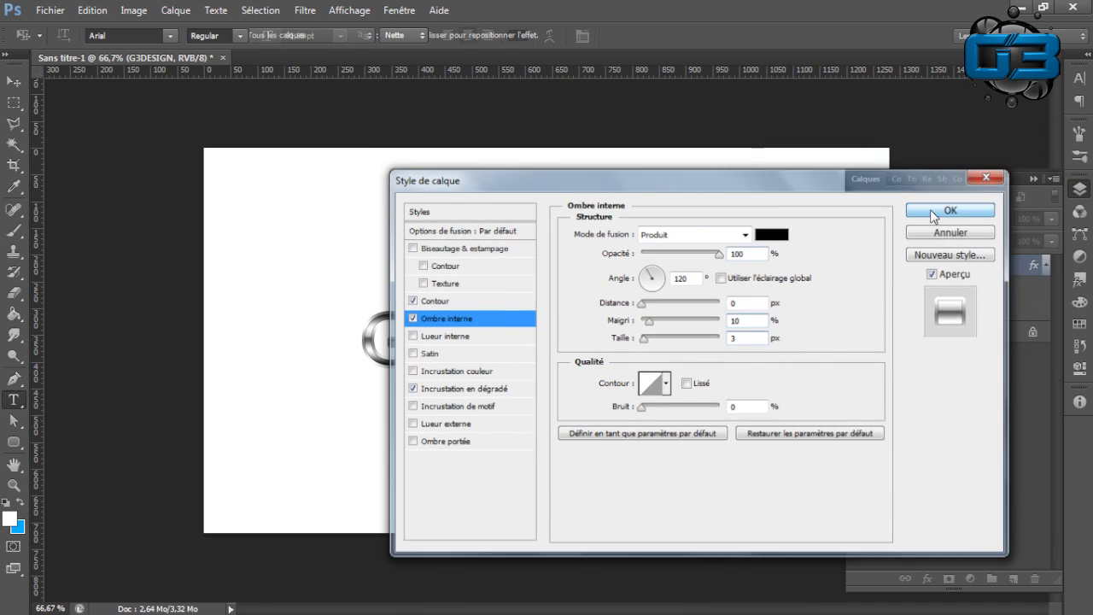
{"action": "left_click", "coordinate": [930, 208]}
View the document at actual pixel size and duplicate the G3DESIGN text layer.
{"action": "left_click", "coordinate": [14, 485]}
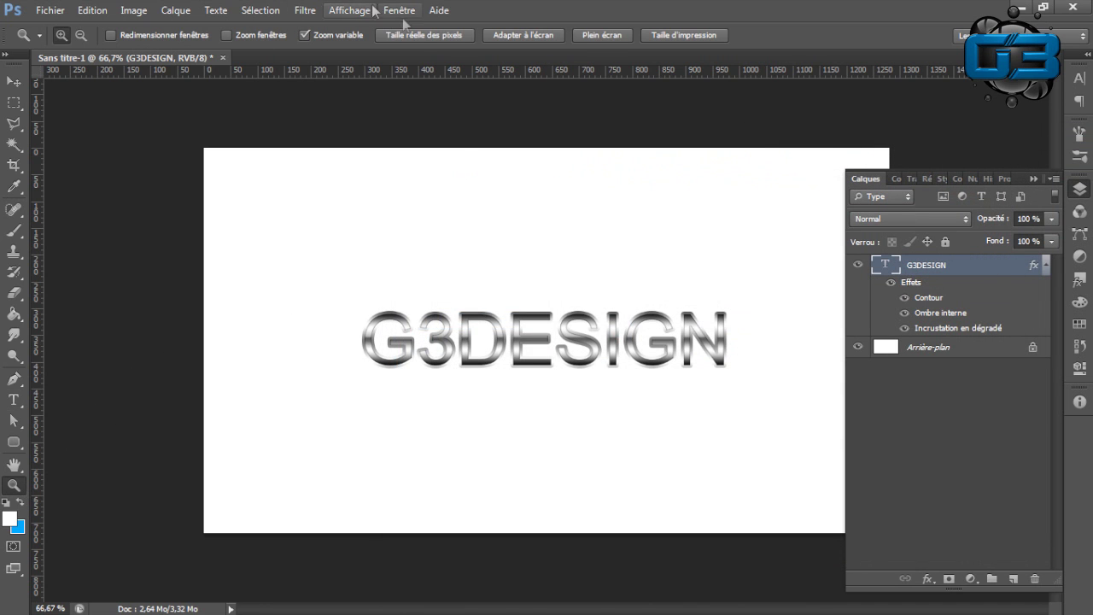
{"action": "left_click", "coordinate": [424, 35]}
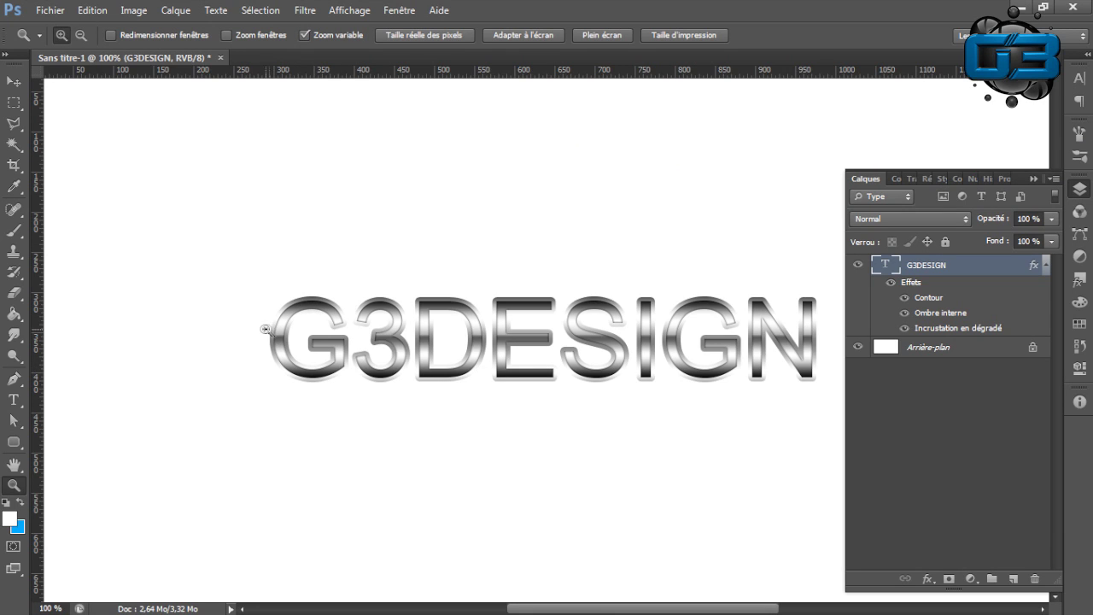
{"action": "left_click", "coordinate": [13, 88]}
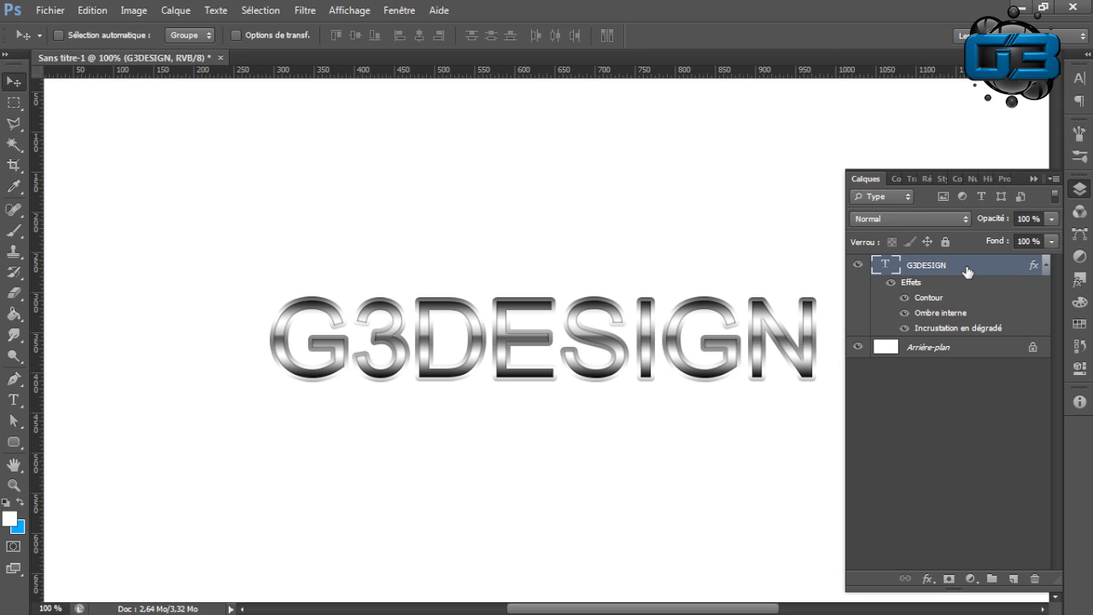
{"action": "key", "text": "ctrl+j"}
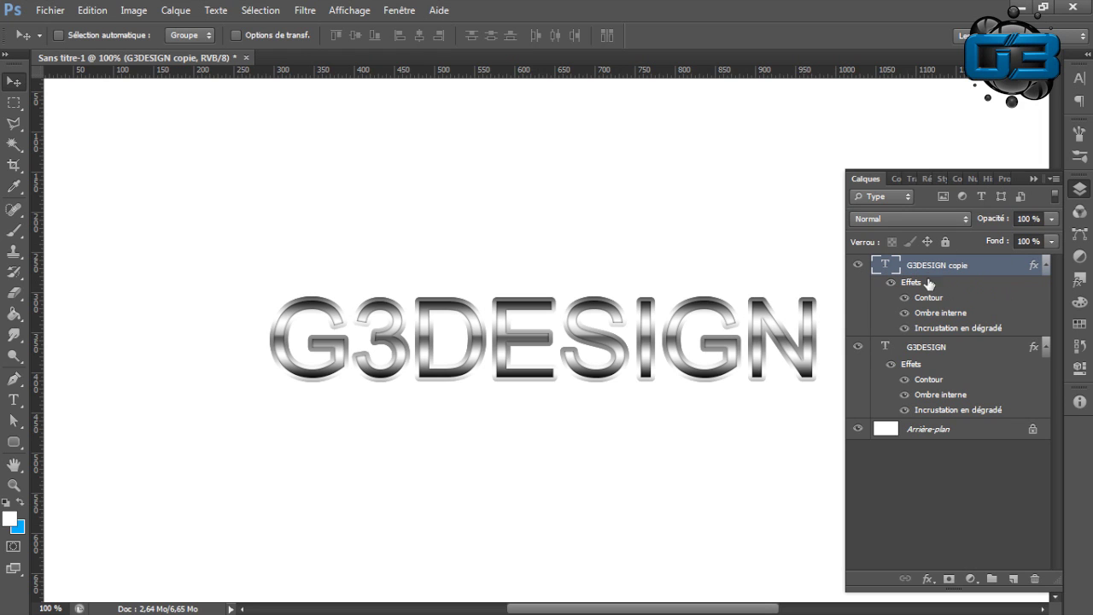
Raise the stroke size of the original G3DESIGN text layer to 10 px.
{"action": "double_click", "coordinate": [980, 354]}
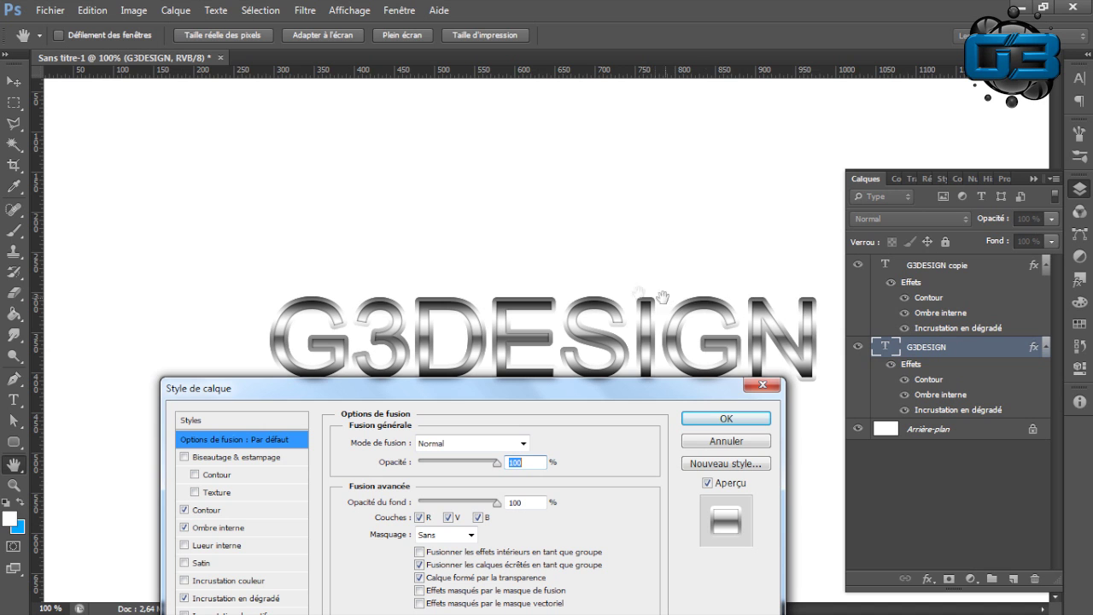
{"action": "left_click_drag", "start_coordinate": [337, 391], "coordinate": [622, 116]}
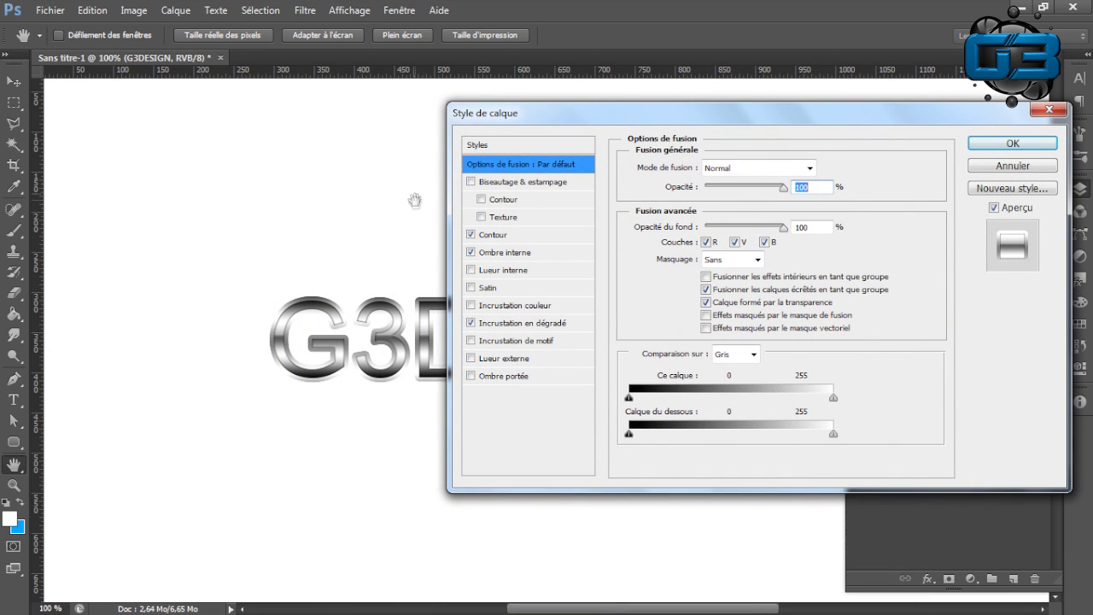
{"action": "left_click", "coordinate": [493, 236]}
{"action": "left_click", "coordinate": [814, 169]}
{"action": "key", "text": "Up"}
{"action": "key", "text": "Up"}
{"action": "key", "text": "Up"}
{"action": "key", "text": "Up"}
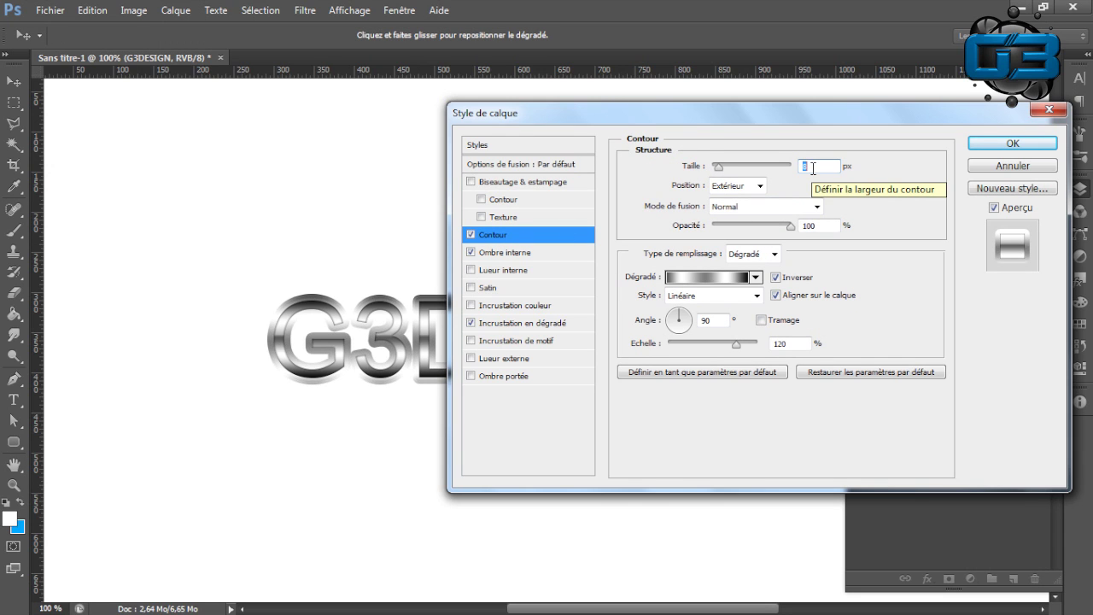
{"action": "key", "text": "Up"}
{"action": "key", "text": "Up"}
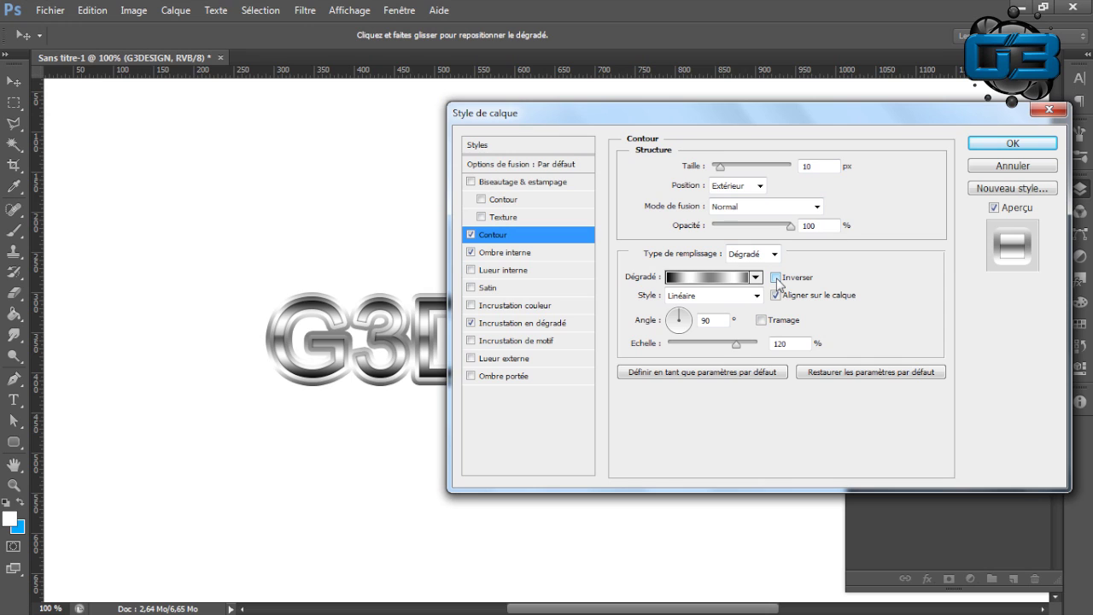
Turn off the stroke gradient's reversal, set the stroke size to 8 px, and accept the layer style.
{"action": "left_click", "coordinate": [776, 277]}
{"action": "key", "text": "Down"}
{"action": "key", "text": "Down"}
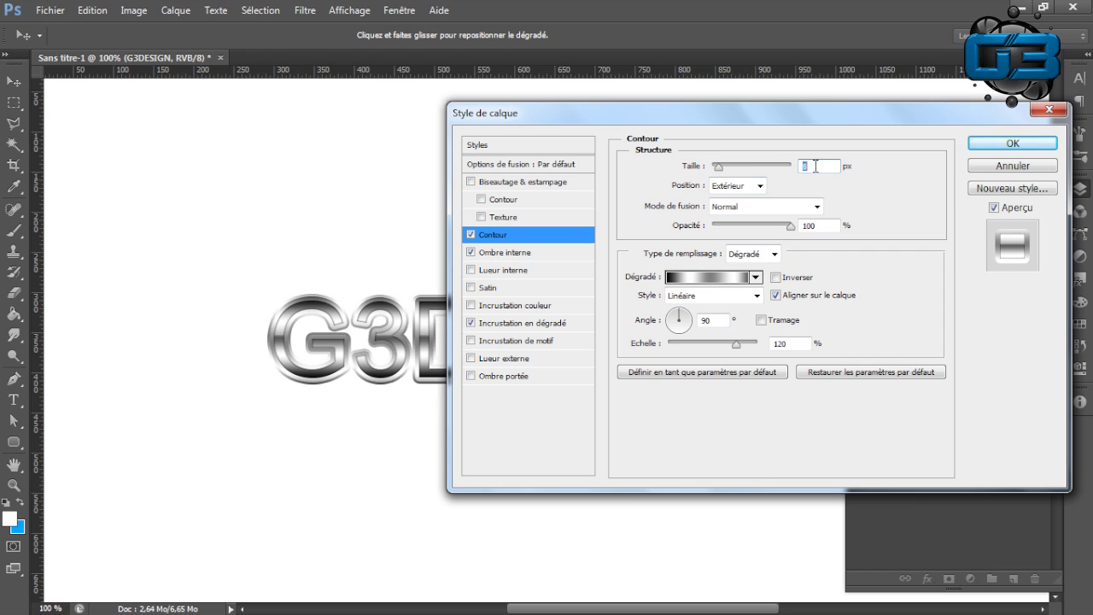
{"action": "key", "text": "Down"}
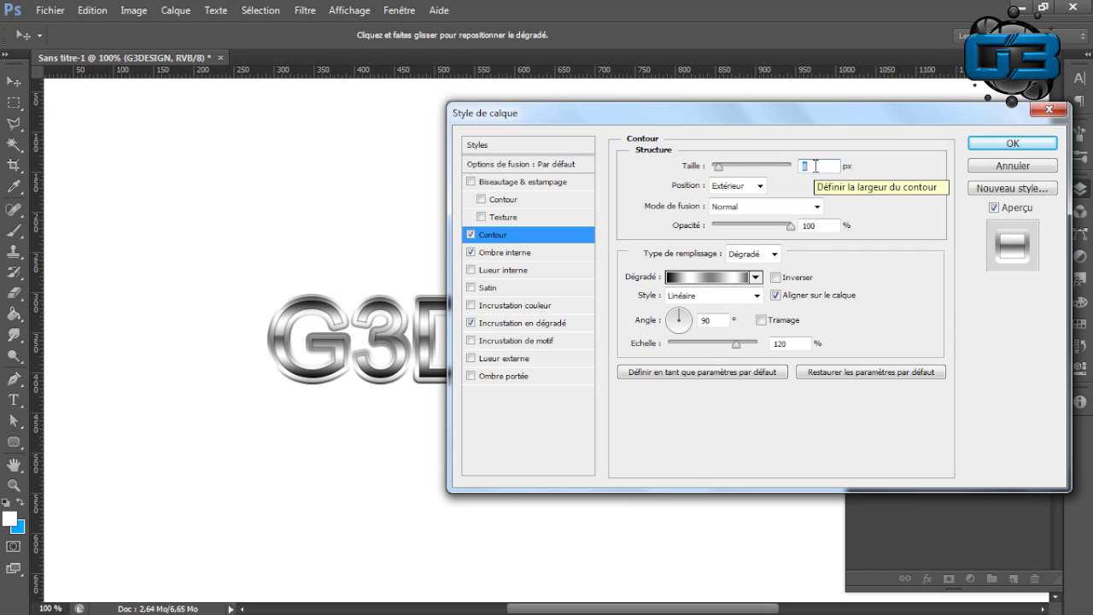
{"action": "key", "text": "Up"}
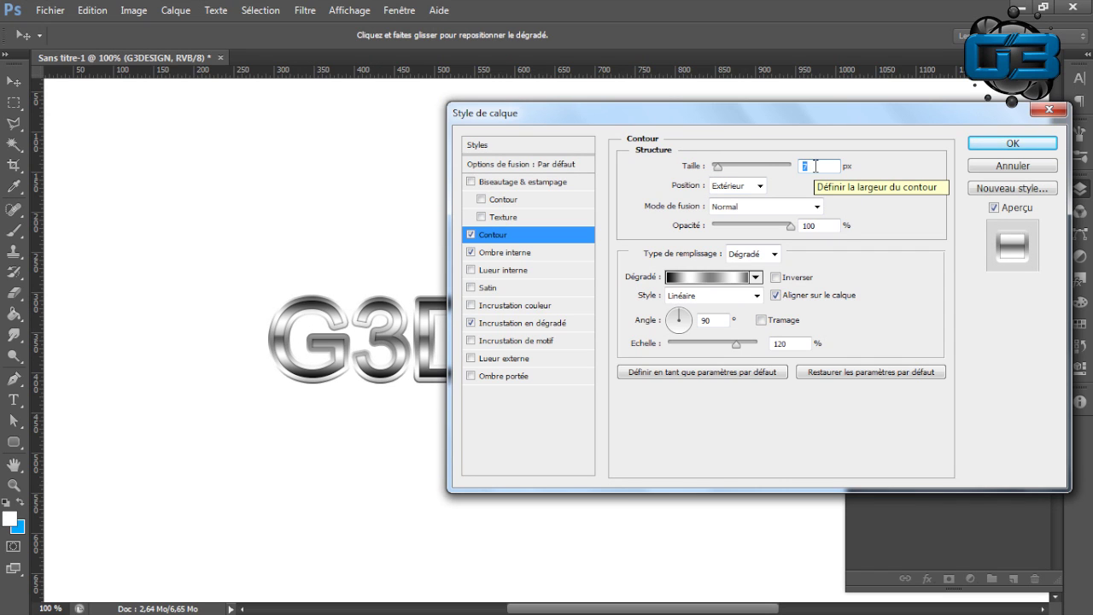
{"action": "key", "text": "Up"}
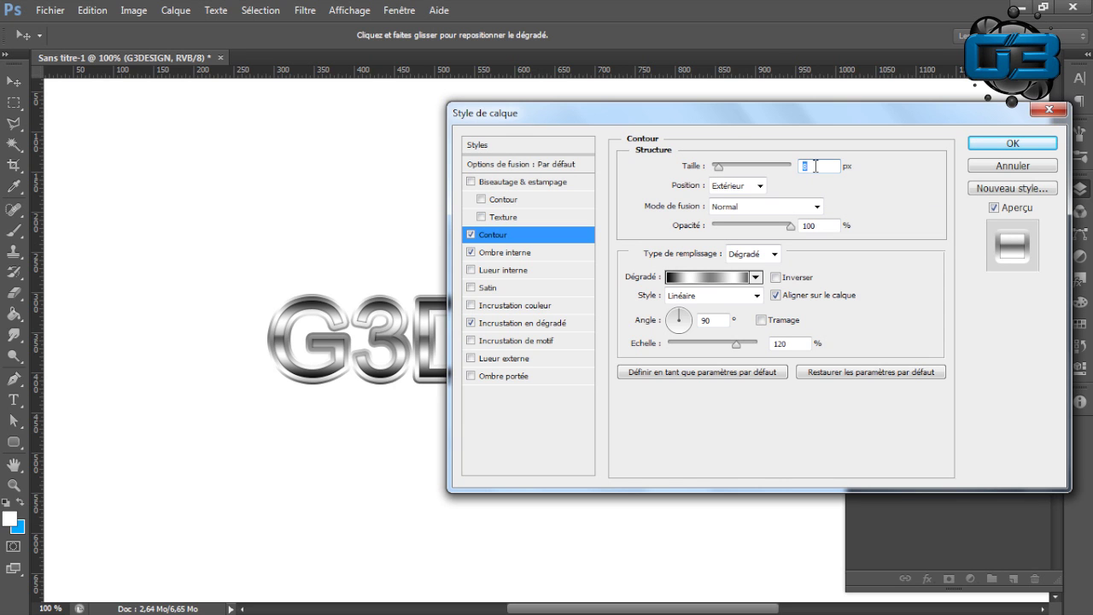
{"action": "left_click", "coordinate": [997, 144]}
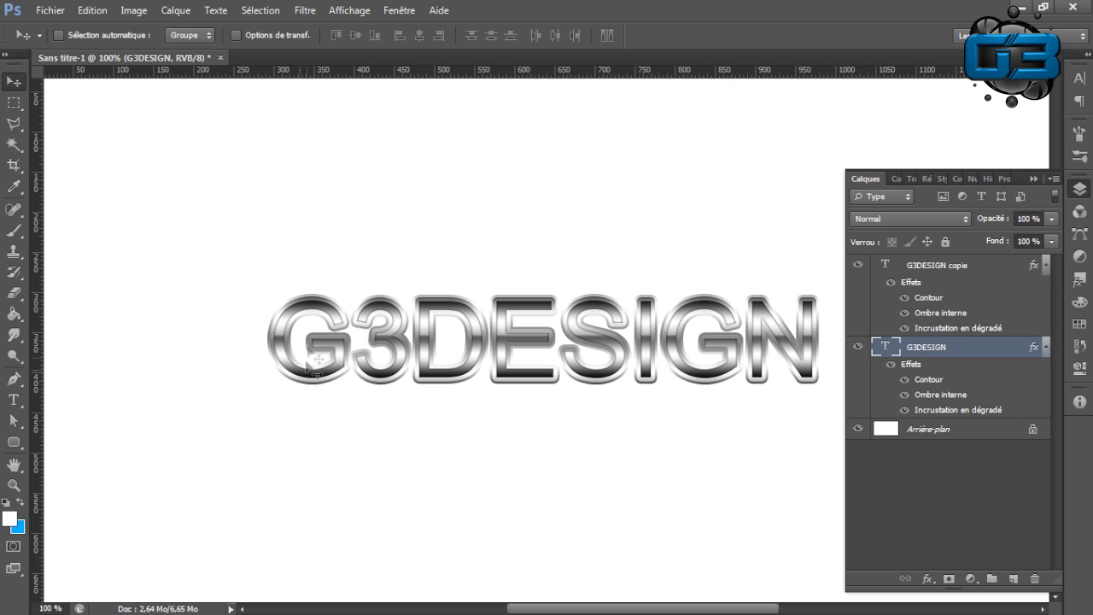
{"action": "mouse_move", "coordinate": [530, 609]}
{"action": "left_mouse_down"}
{"action": "mouse_move", "coordinate": [552, 609]}
{"action": "mouse_move", "coordinate": [542, 609]}
{"action": "left_mouse_up"}
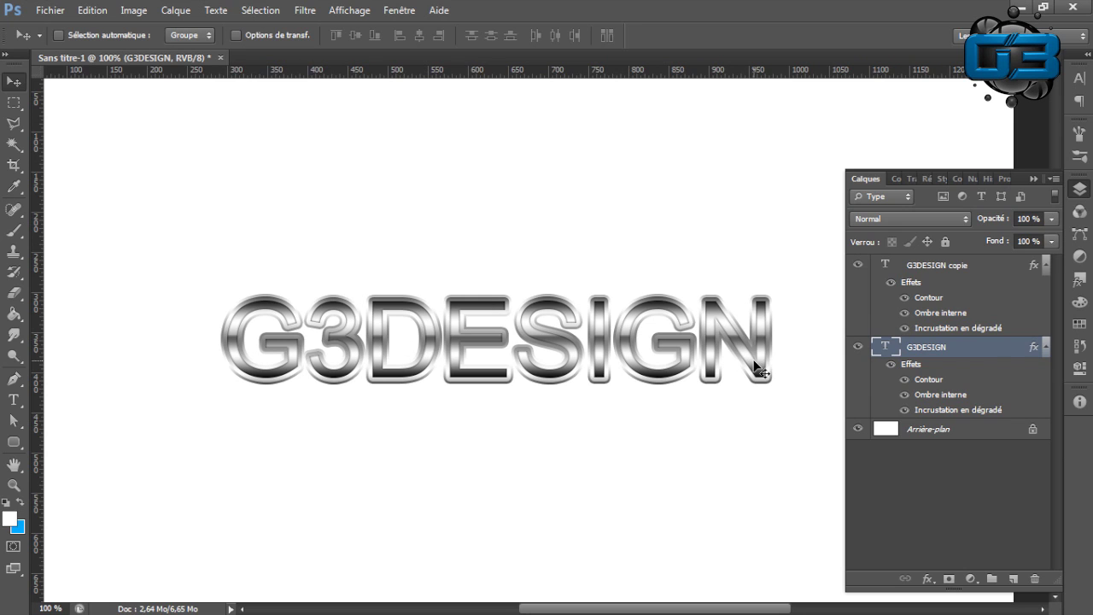
Set the foreground colour to black (000000) and fill the Arrière-plan layer with it using the Paint Bucket.
{"action": "left_click", "coordinate": [947, 434]}
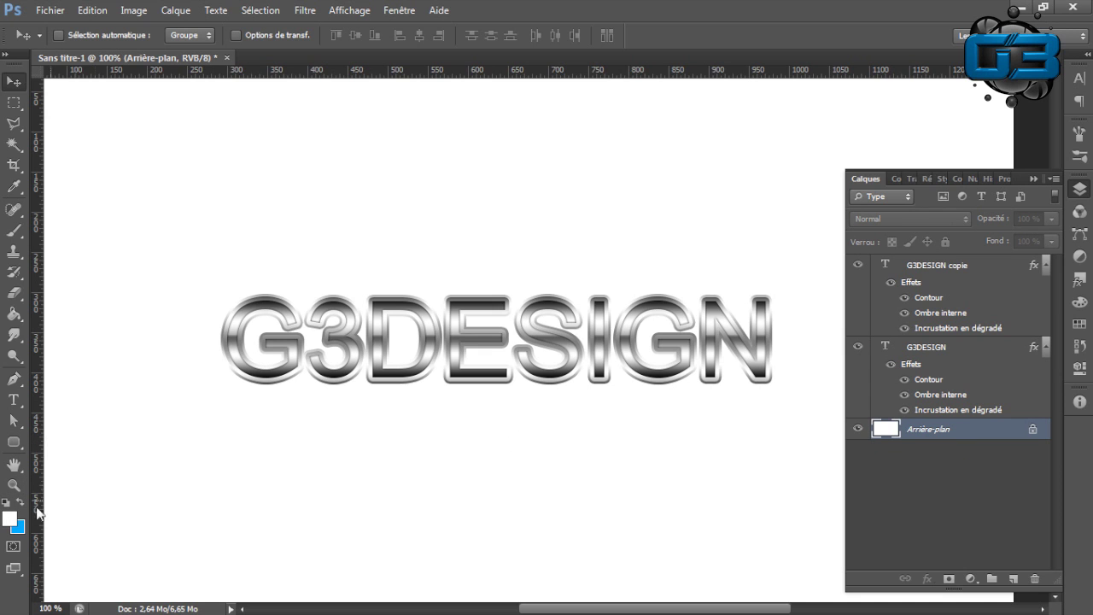
{"action": "left_click", "coordinate": [11, 518]}
{"action": "left_click_drag", "start_coordinate": [713, 236], "coordinate": [685, 314]}
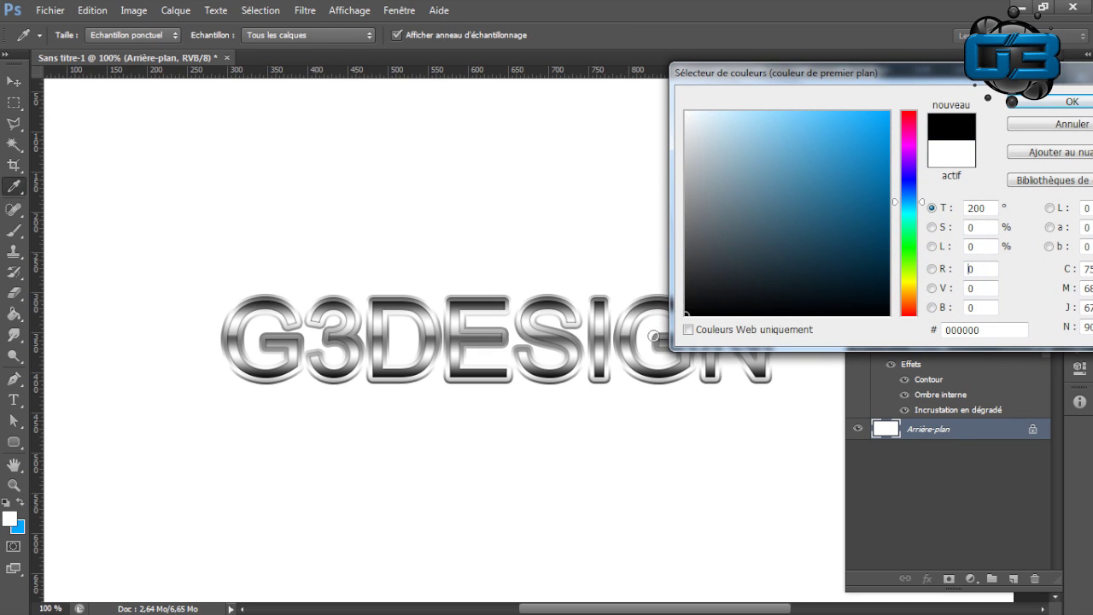
{"action": "left_click", "coordinate": [1072, 101]}
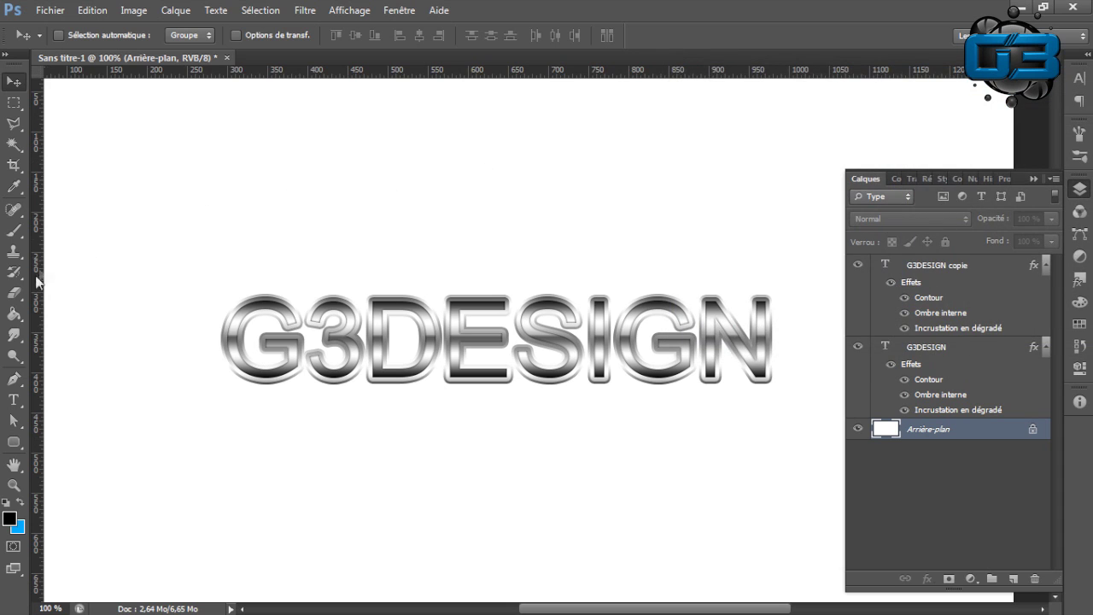
{"action": "left_click", "coordinate": [16, 315]}
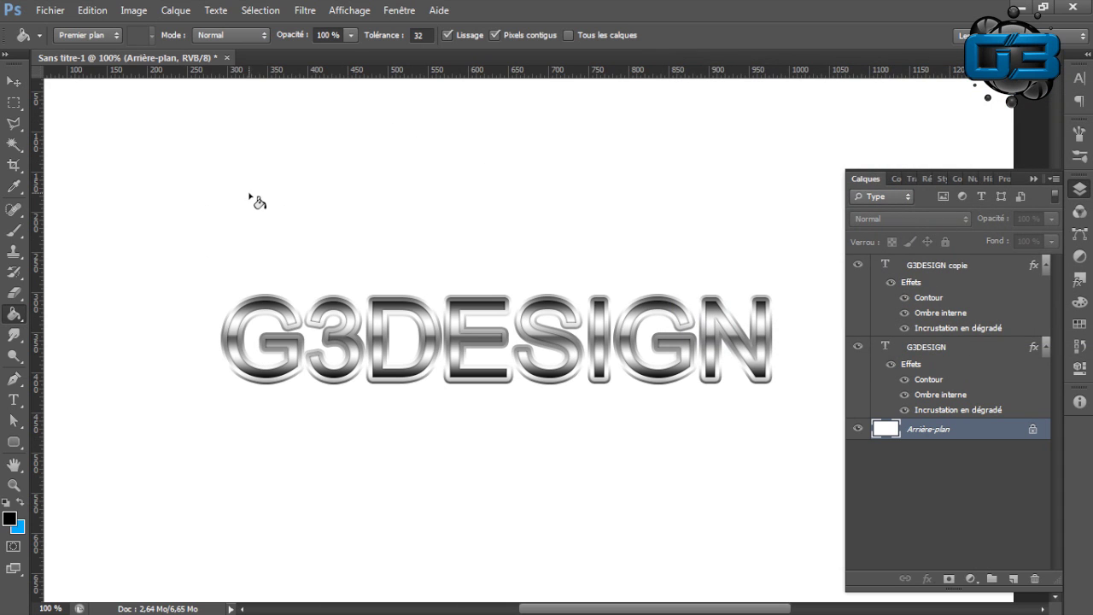
{"action": "left_click", "coordinate": [254, 232]}
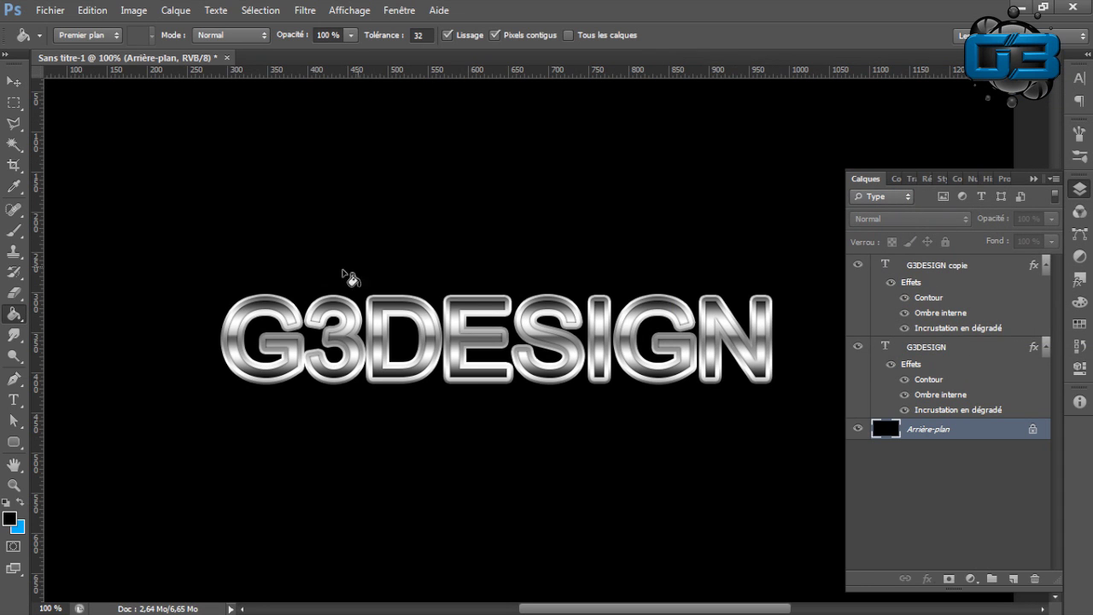
{"action": "left_click", "coordinate": [14, 81]}
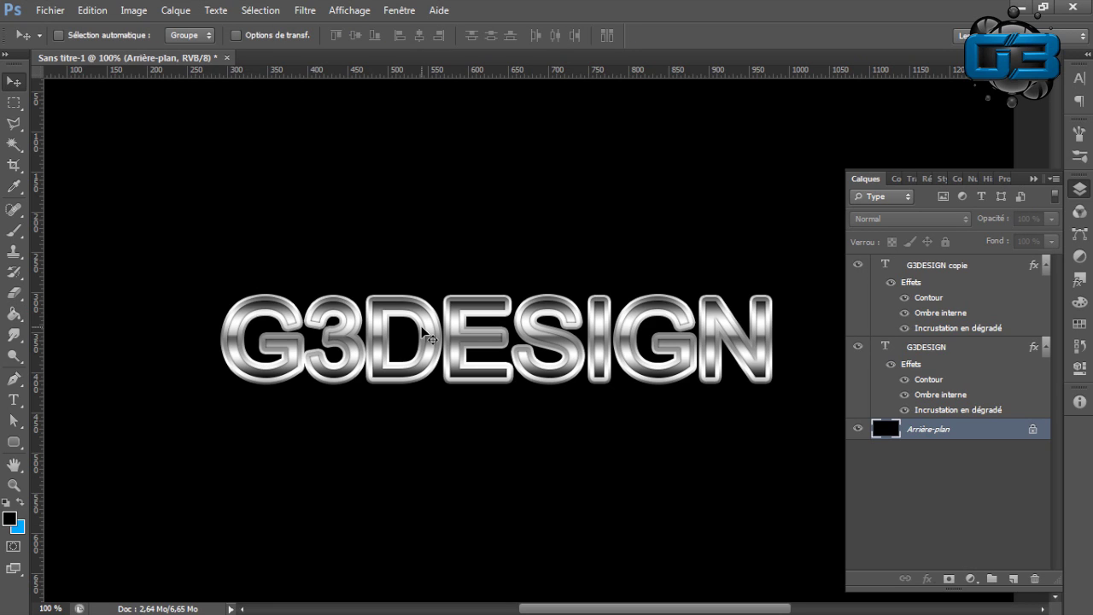
Try a 4 px stroke on the G3DESIGN copie layer, return the size to 5 px, and close the layer style.
{"action": "double_click", "coordinate": [982, 271]}
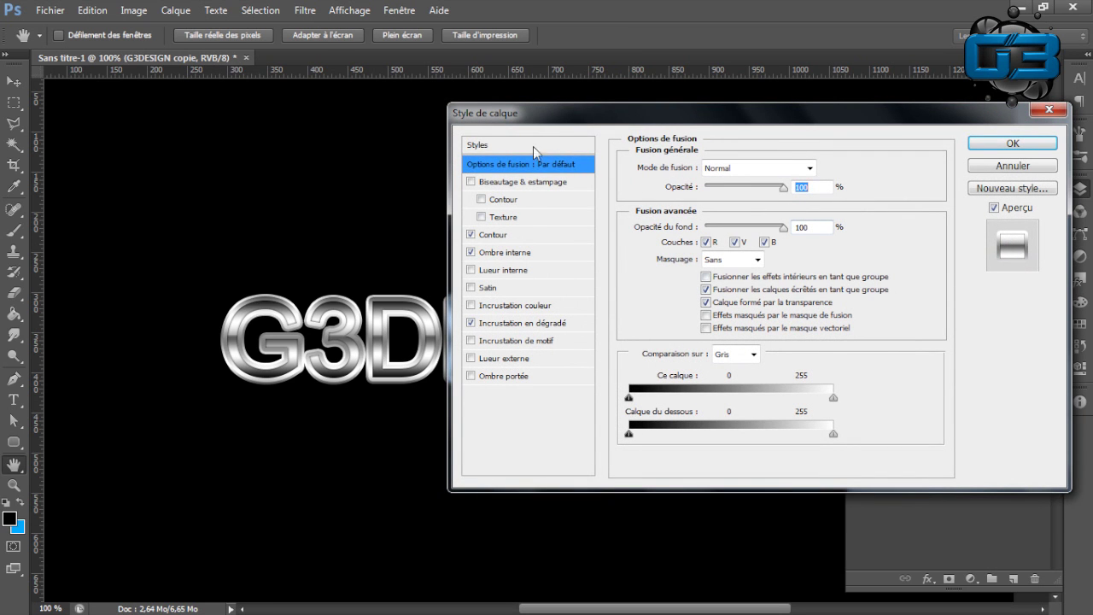
{"action": "left_click", "coordinate": [492, 235]}
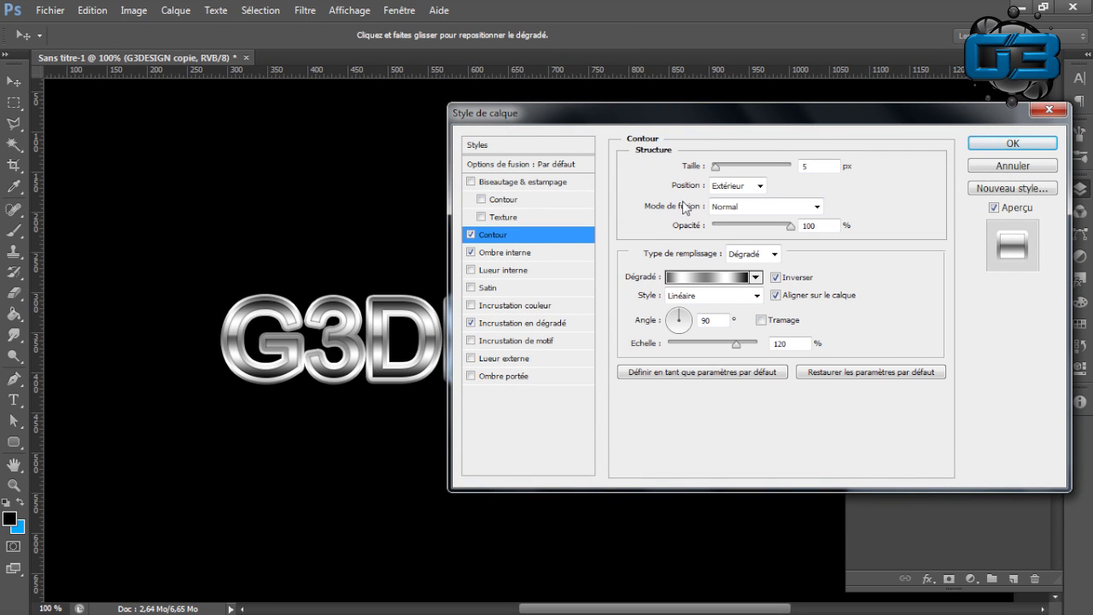
{"action": "left_click", "coordinate": [821, 168]}
{"action": "double_click", "coordinate": [821, 168]}
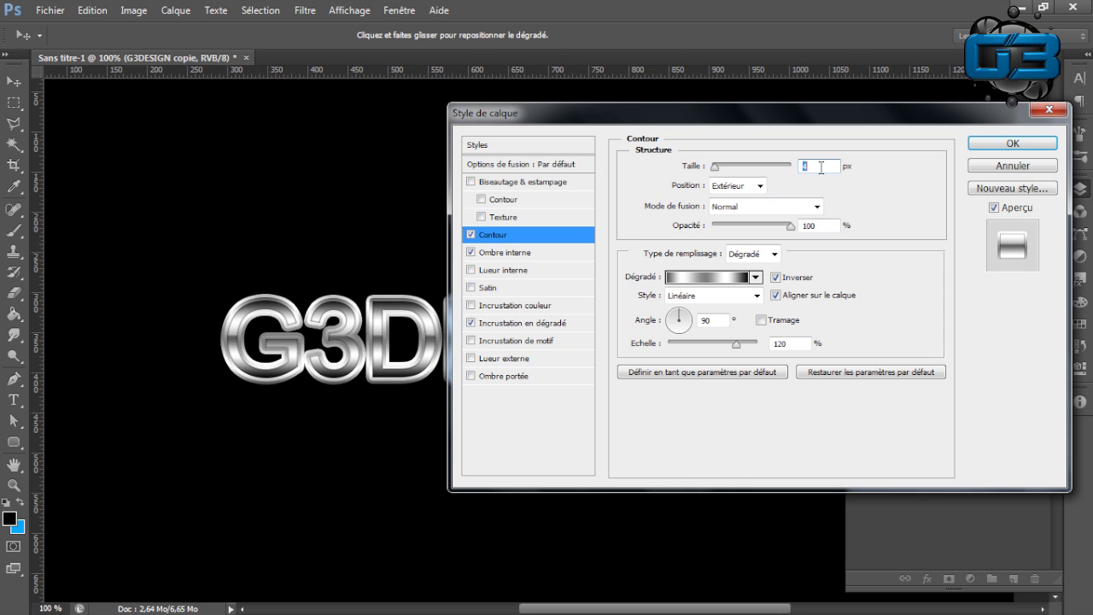
{"action": "key", "text": "Up"}
{"action": "left_click", "coordinate": [995, 146]}
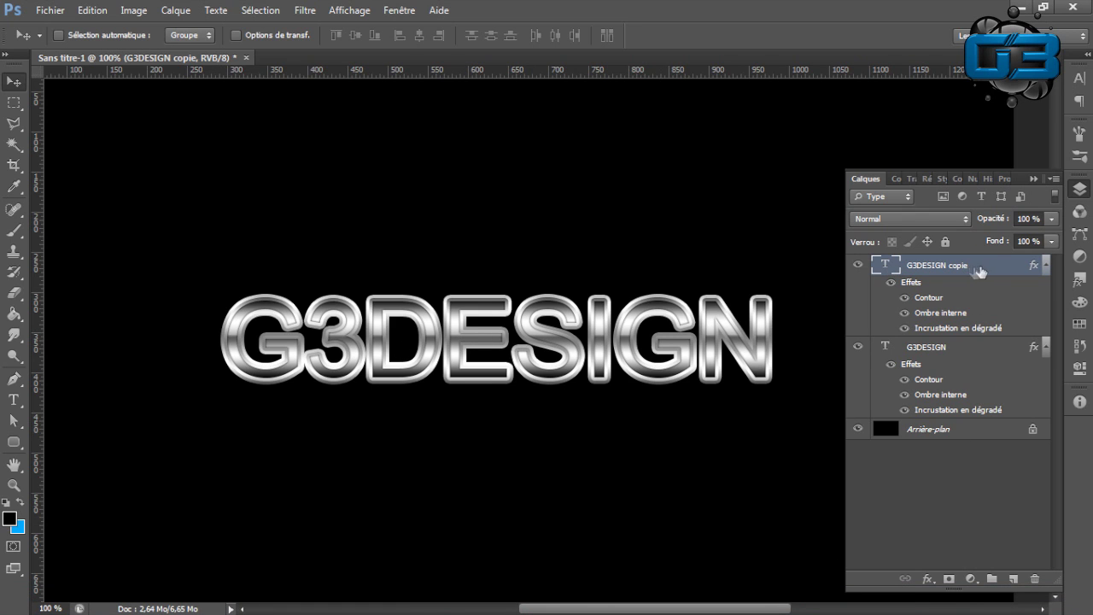
Duplicate the G3DESIGN copie layer and hide the duplicate's stroke, inner shadow and gradient overlay effects.
{"action": "key", "text": "ctrl+j"}
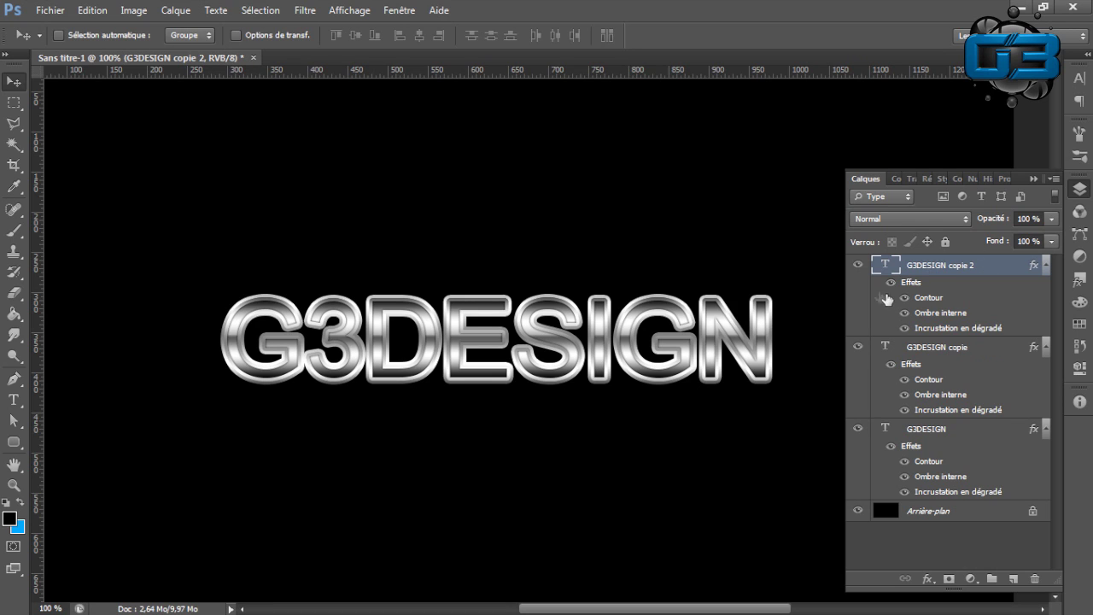
{"action": "left_click_drag", "start_coordinate": [905, 299], "coordinate": [905, 314]}
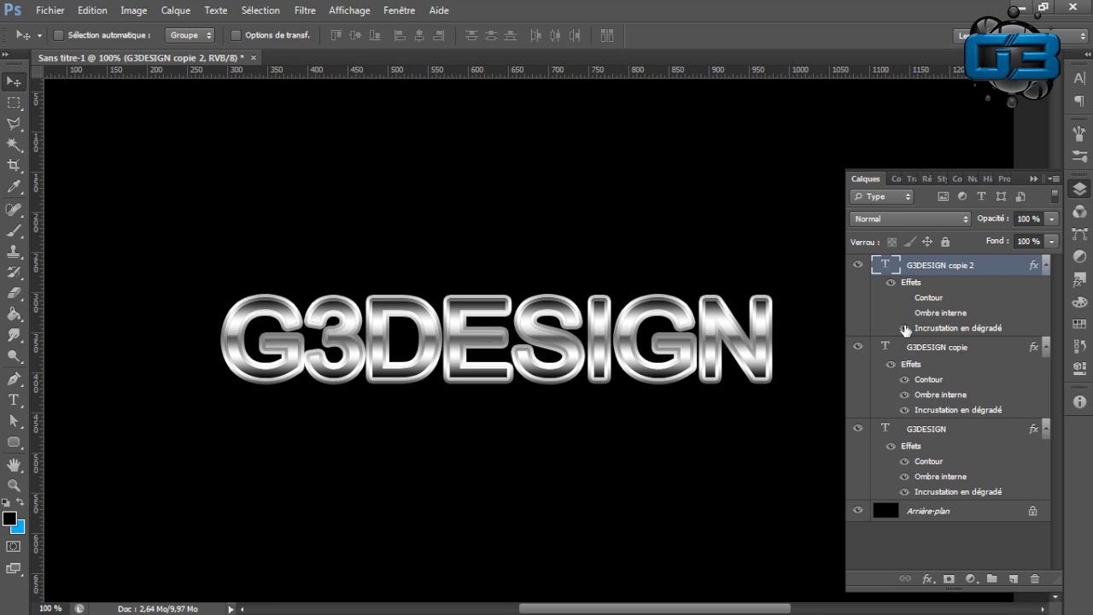
{"action": "left_click", "coordinate": [906, 329]}
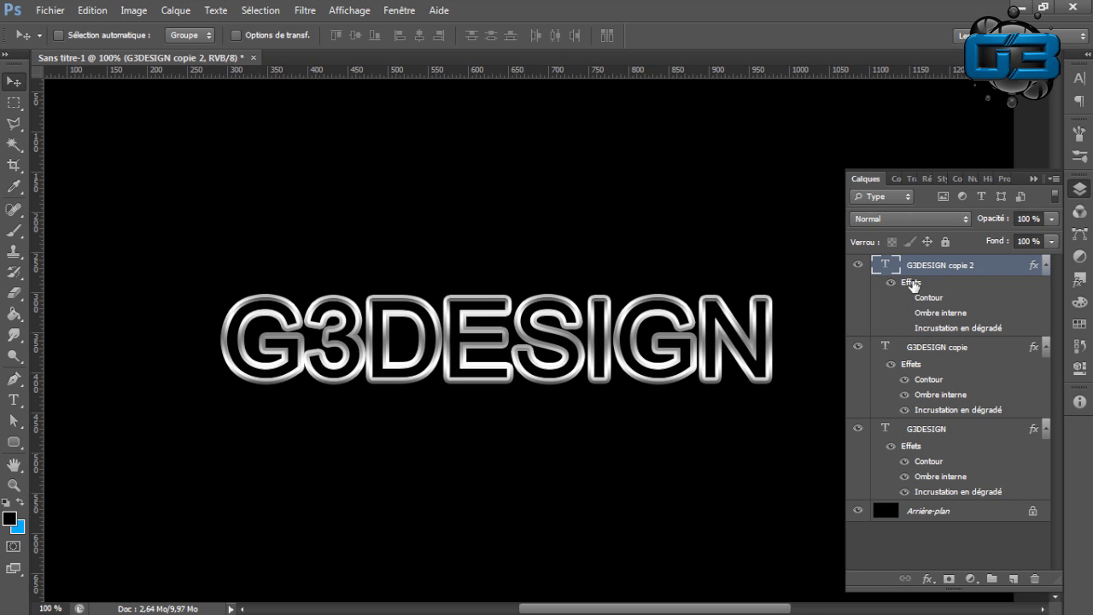
Add a bright blue colour overlay (00c0ff) to the G3DESIGN copie 2 layer and accept the layer style.
{"action": "double_click", "coordinate": [912, 285]}
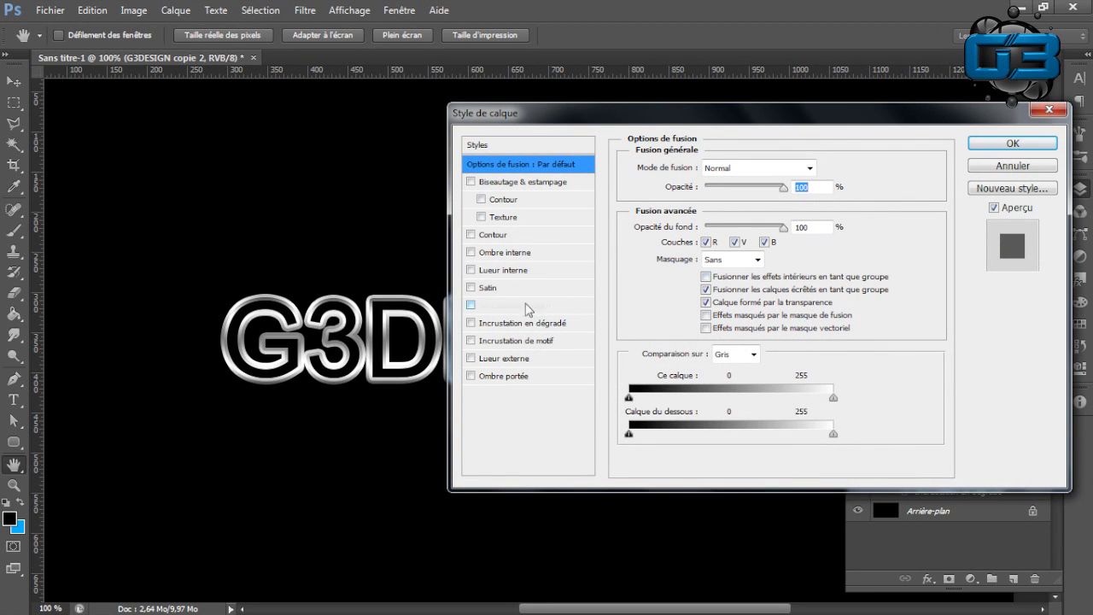
{"action": "left_click", "coordinate": [471, 306]}
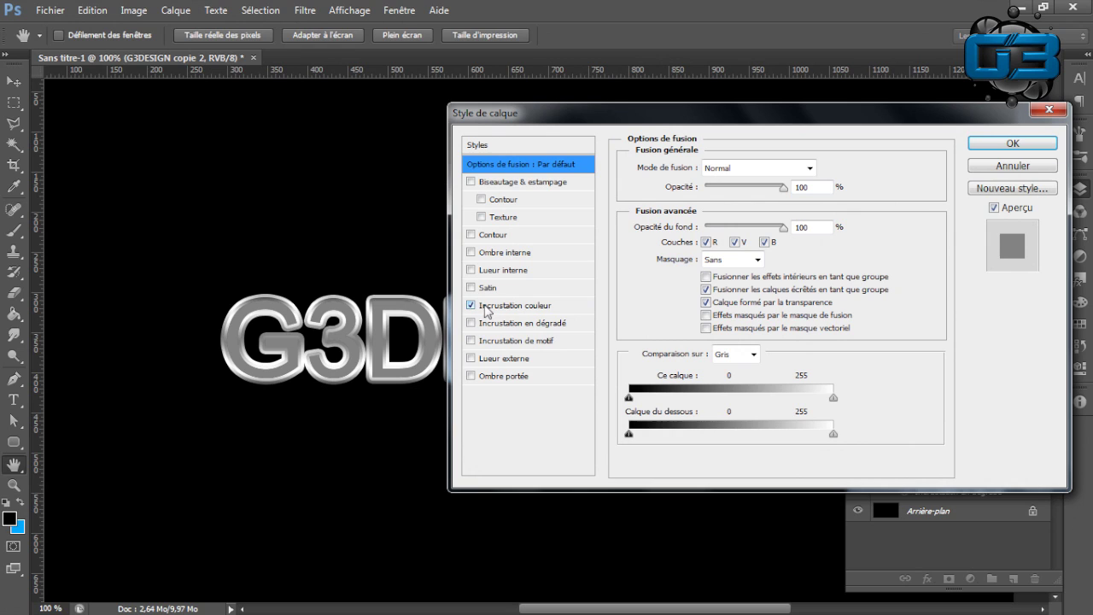
{"action": "left_click", "coordinate": [492, 310]}
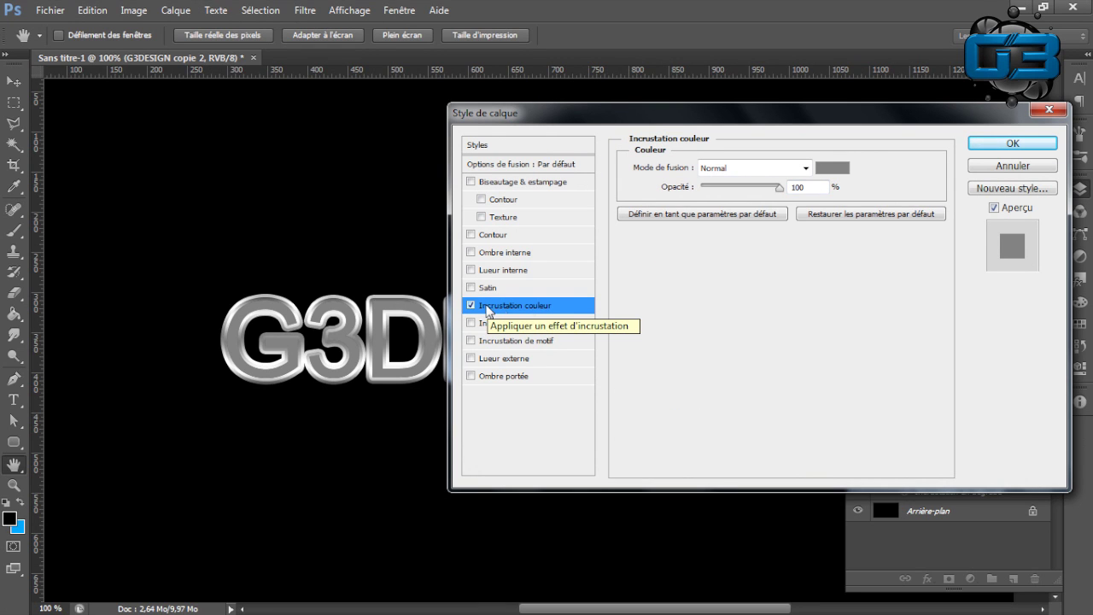
{"action": "left_click", "coordinate": [833, 168]}
{"action": "left_click", "coordinate": [911, 211]}
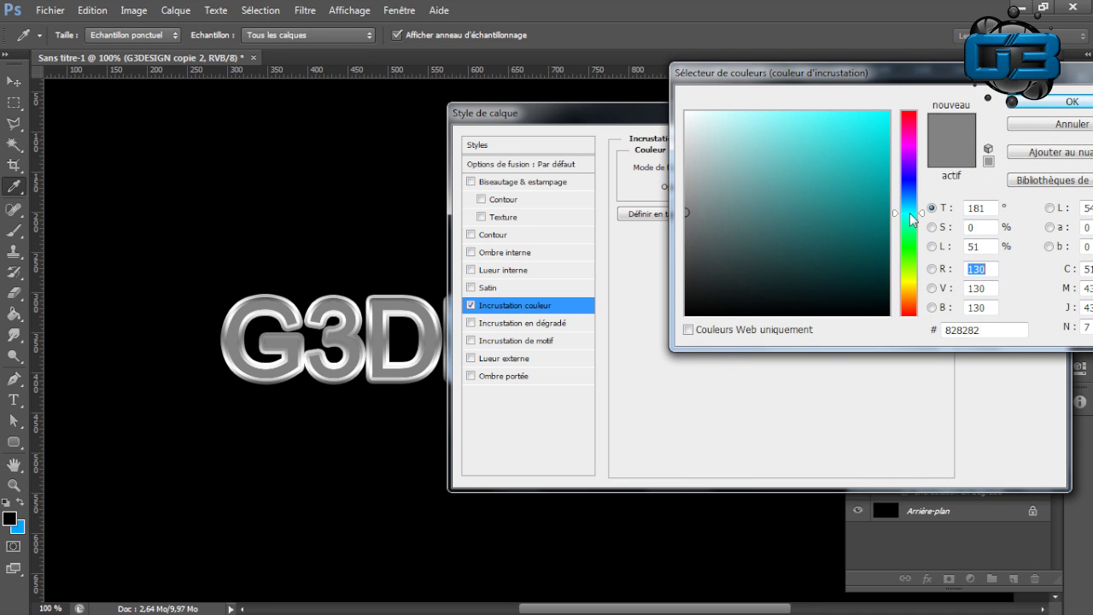
{"action": "left_click_drag", "start_coordinate": [876, 149], "coordinate": [889, 112]}
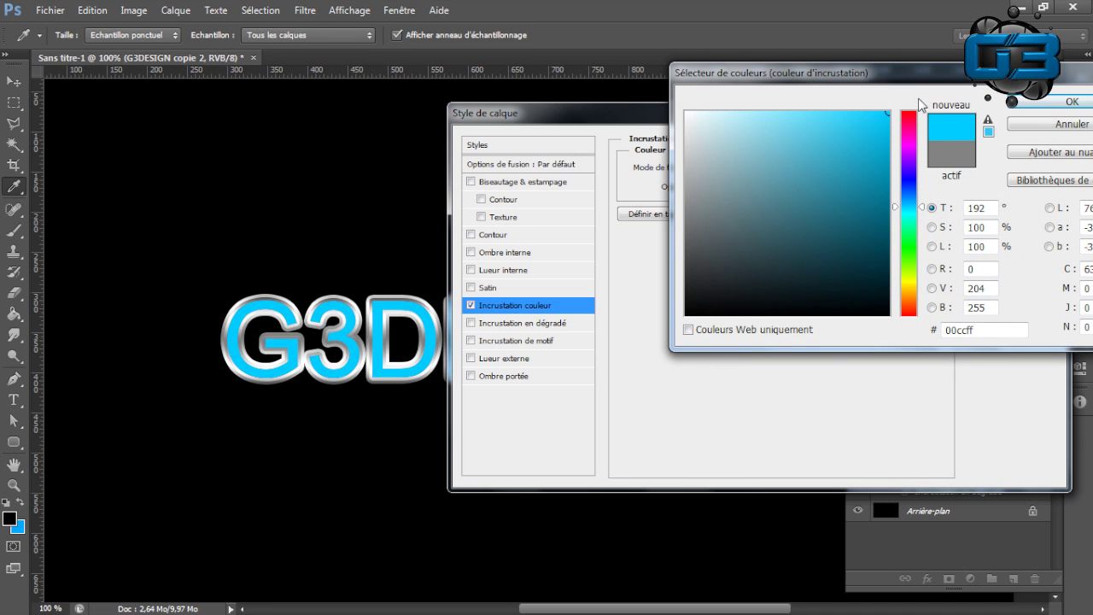
{"action": "left_click_drag", "start_coordinate": [909, 205], "coordinate": [911, 205]}
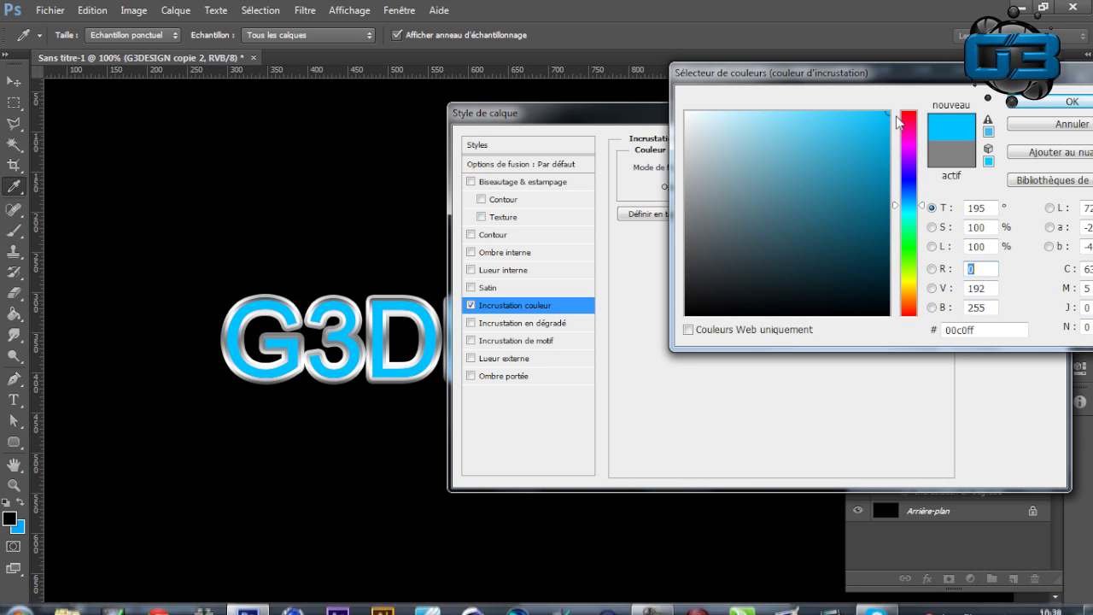
{"action": "left_click", "coordinate": [1046, 102]}
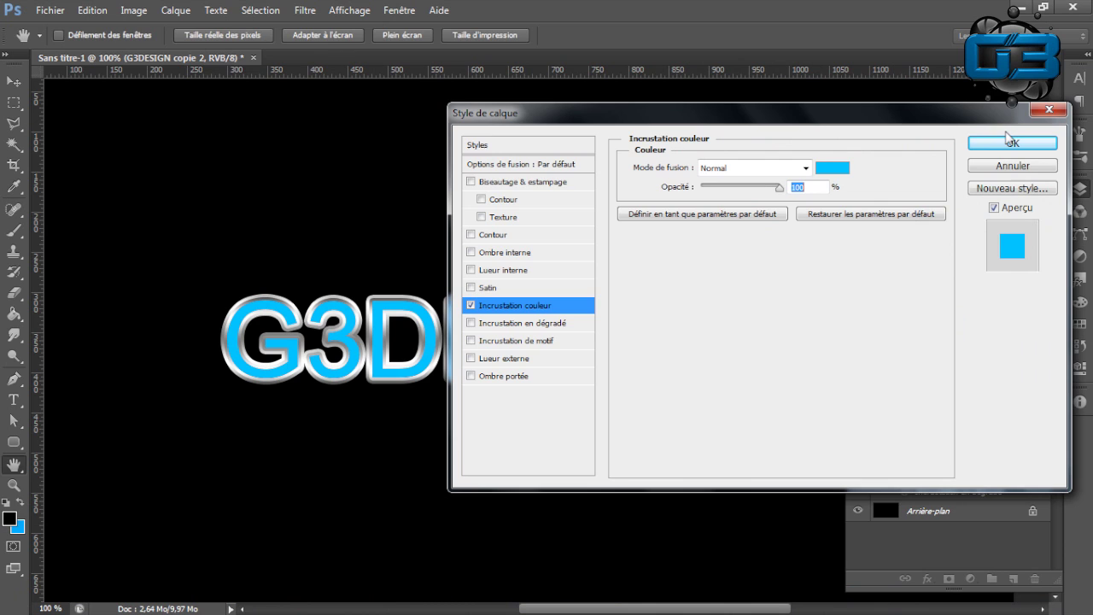
{"action": "left_click", "coordinate": [1010, 141]}
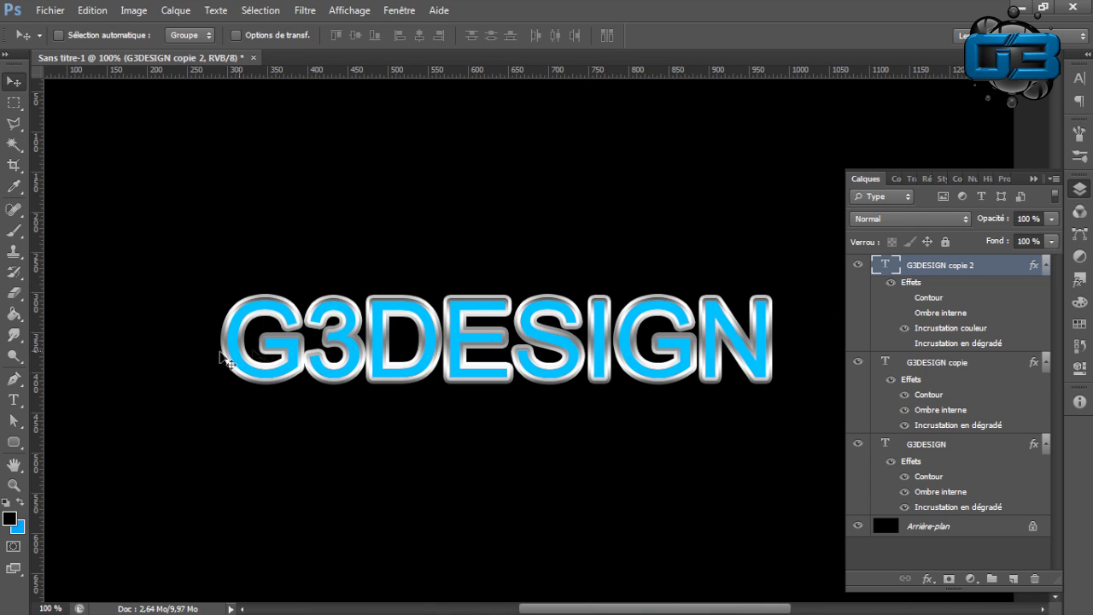
Set the Eraser to a soft 96 px brush and rasterize the G3DESIGN copie 2 text layer.
{"action": "left_click", "coordinate": [17, 299]}
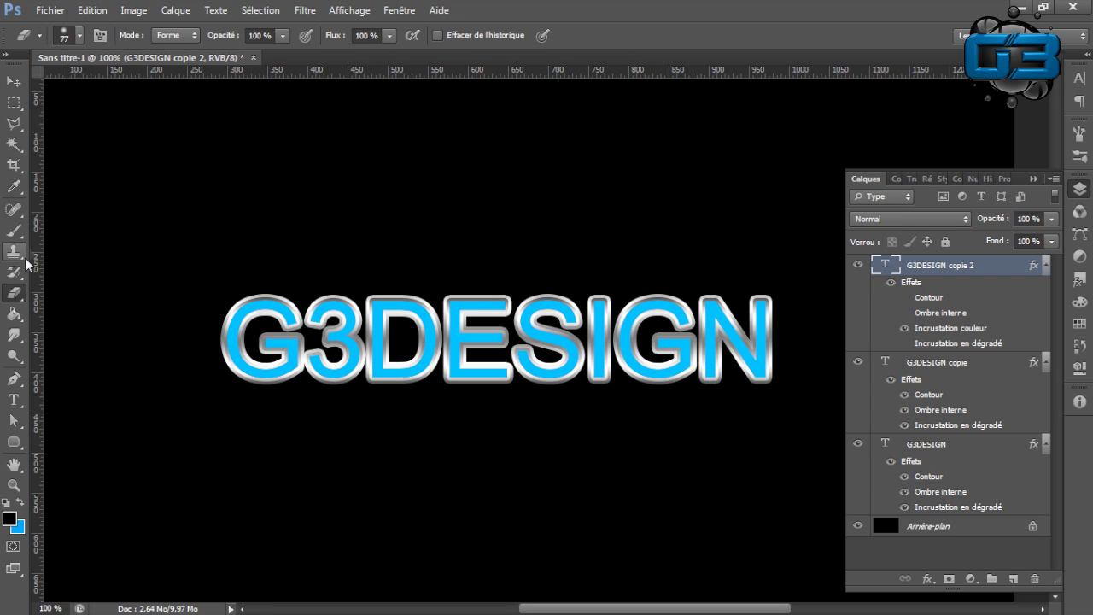
{"action": "left_click", "coordinate": [77, 43]}
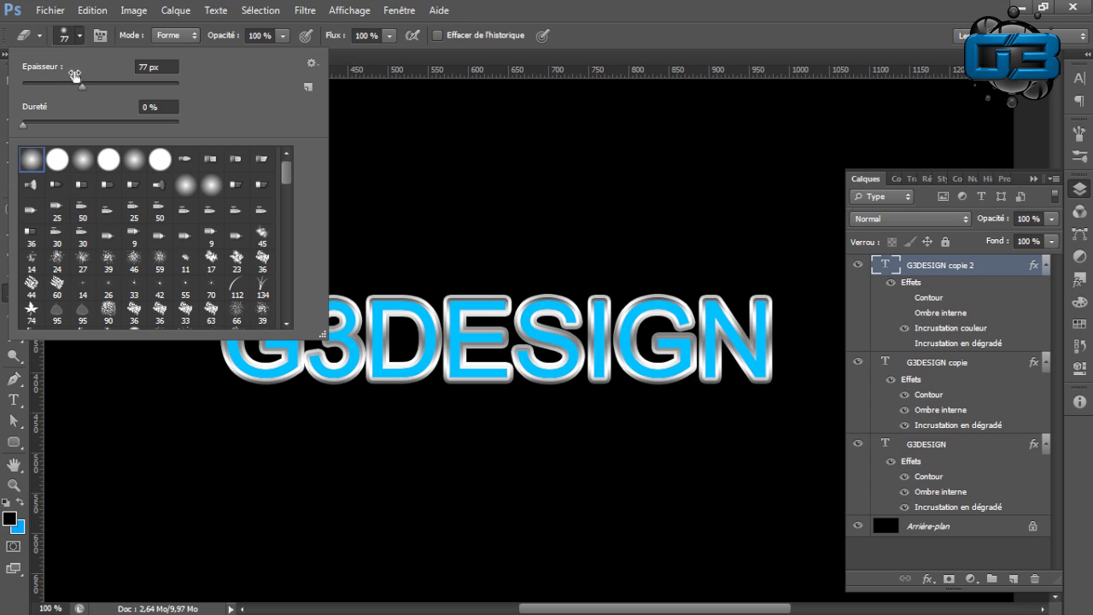
{"action": "left_click", "coordinate": [98, 85]}
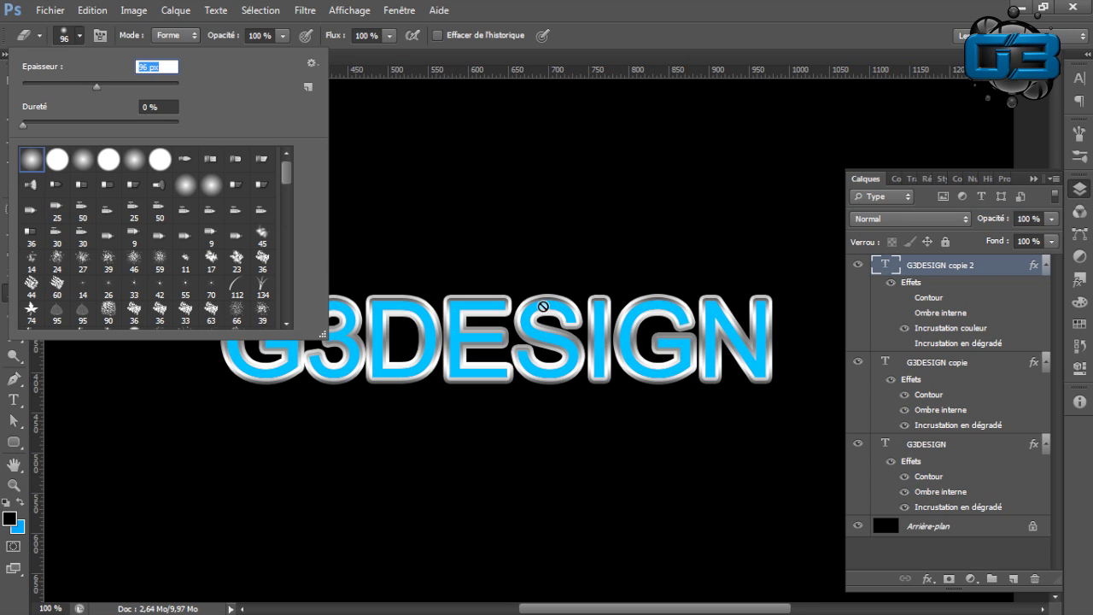
{"action": "left_click", "coordinate": [528, 301]}
{"action": "left_click", "coordinate": [509, 252]}
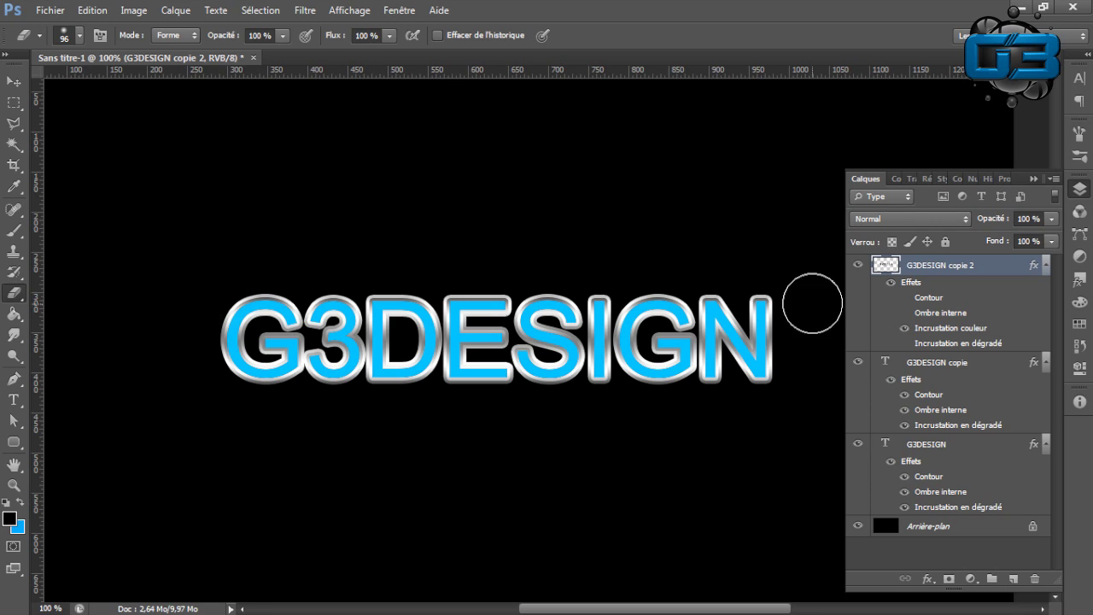
Erase the blue along the letters' upper and lower parts, and set the G3DESIGN copie 2 layer to Incrustation blending at 63 % opacity.
{"action": "left_click", "coordinate": [799, 295], "text": "shift"}
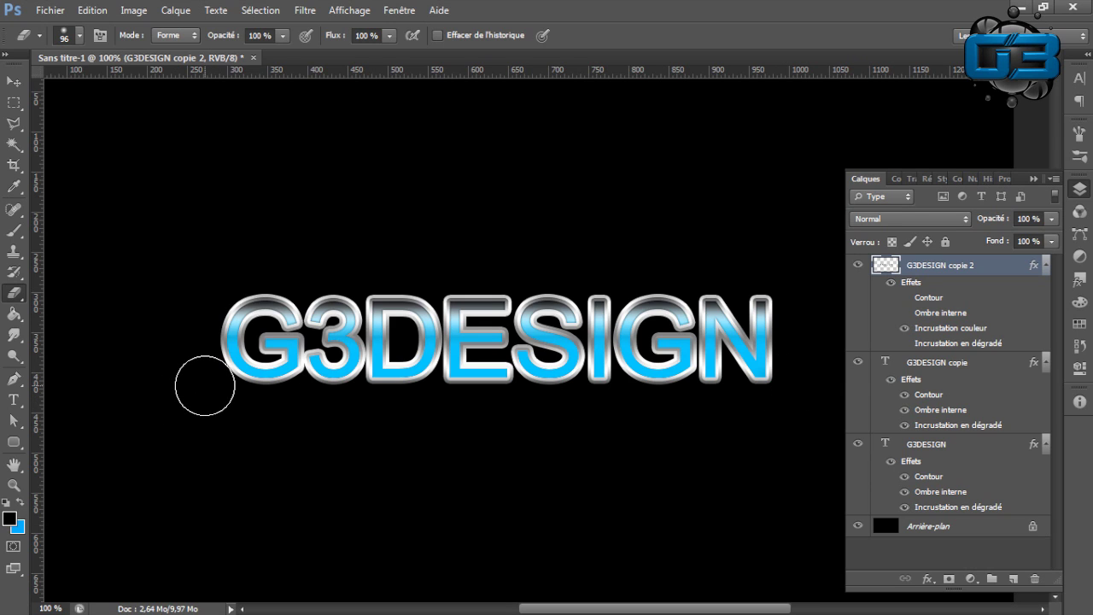
{"action": "left_click", "coordinate": [205, 386], "text": "shift"}
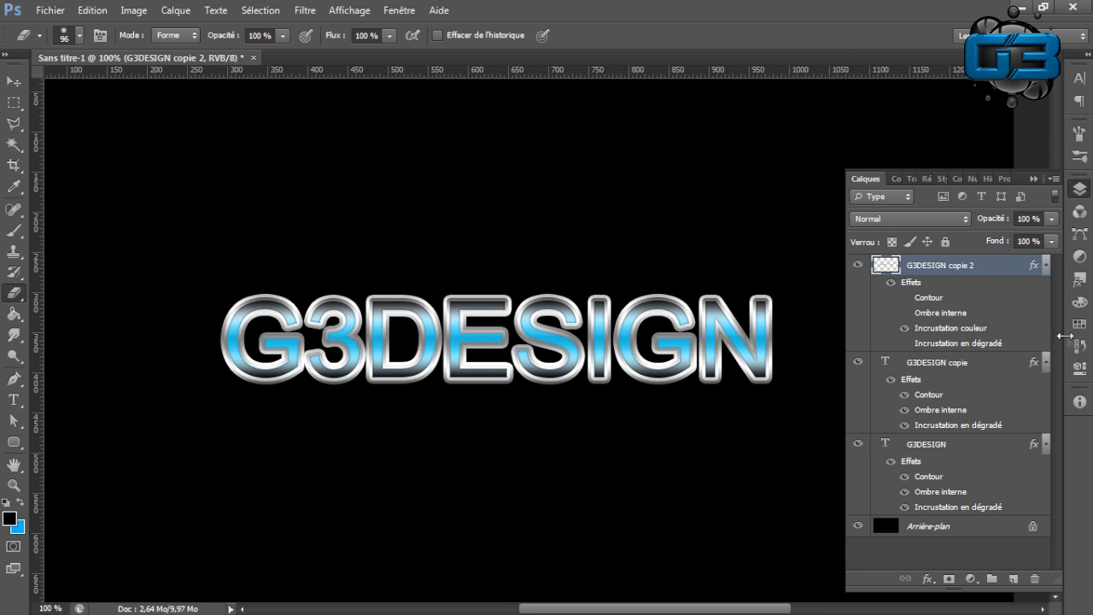
{"action": "left_click", "coordinate": [963, 220]}
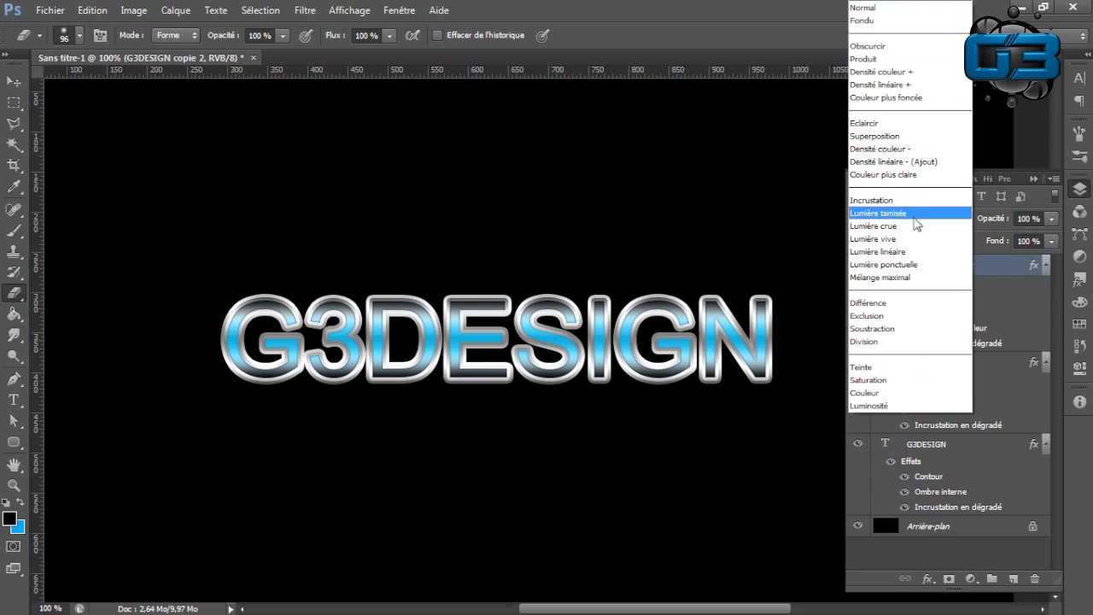
{"action": "left_click", "coordinate": [904, 202]}
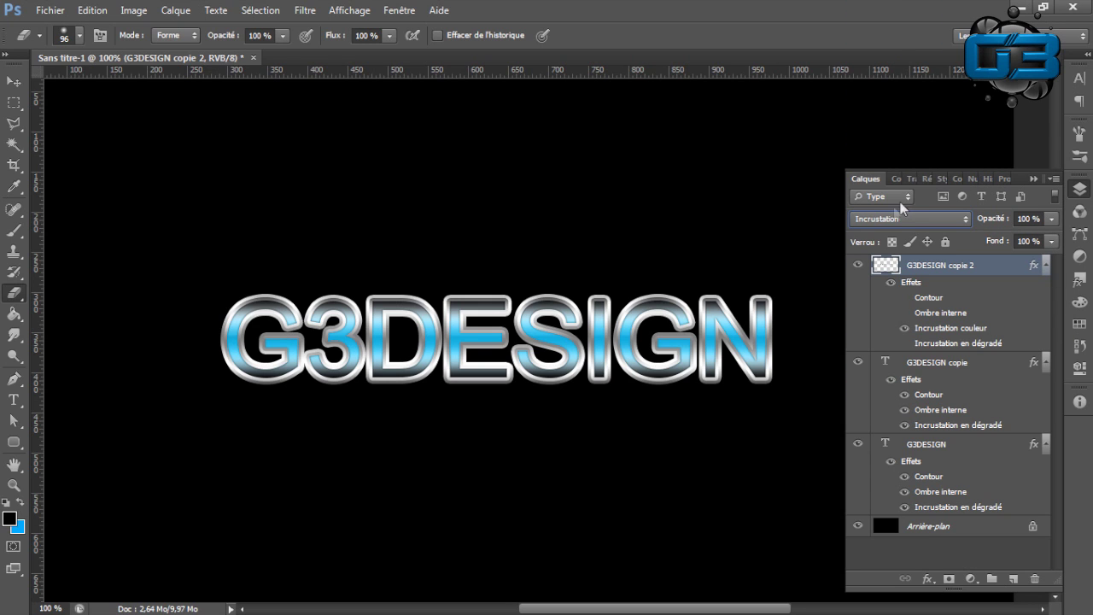
{"action": "left_click", "coordinate": [1053, 218]}
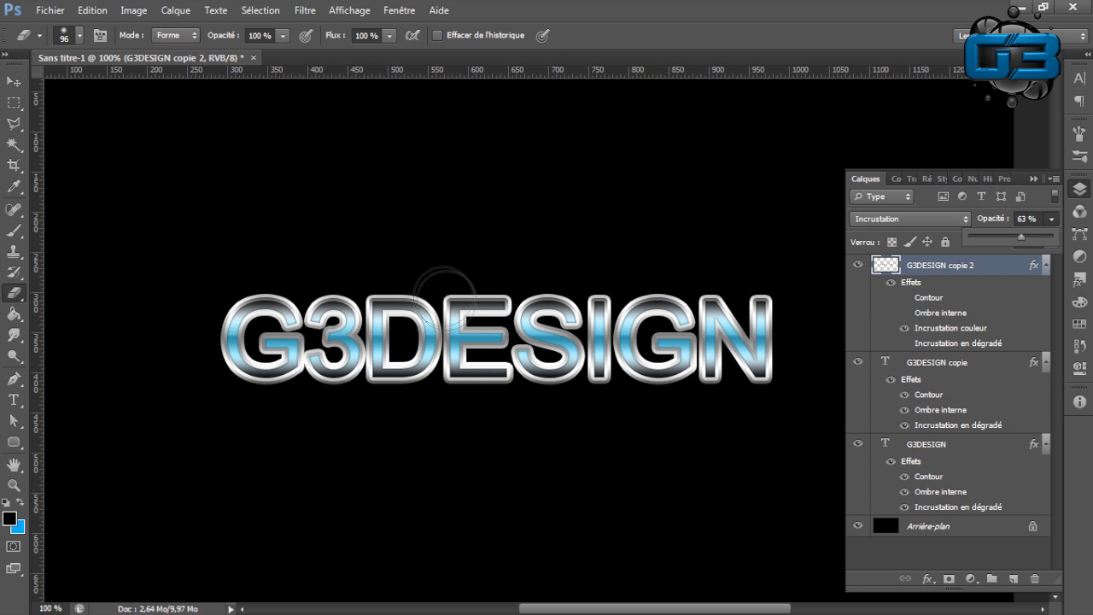
{"action": "left_click", "coordinate": [14, 81]}
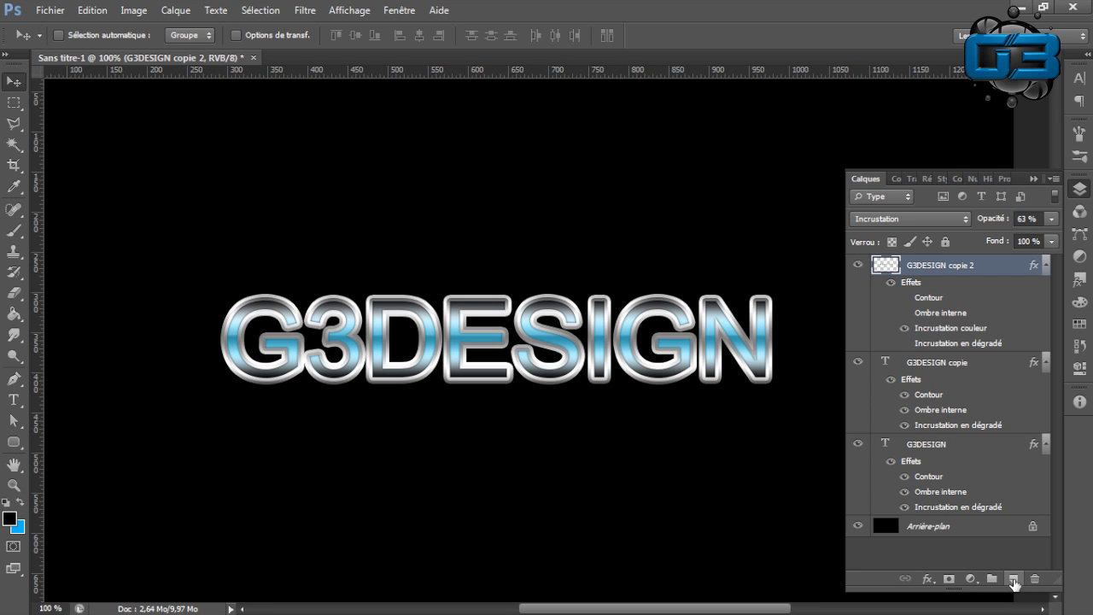
Create a new layer above G3DESIGN copie 2 and set the Brush to a soft round 25 px tip with 0 % hardness.
{"action": "left_click", "coordinate": [1014, 580]}
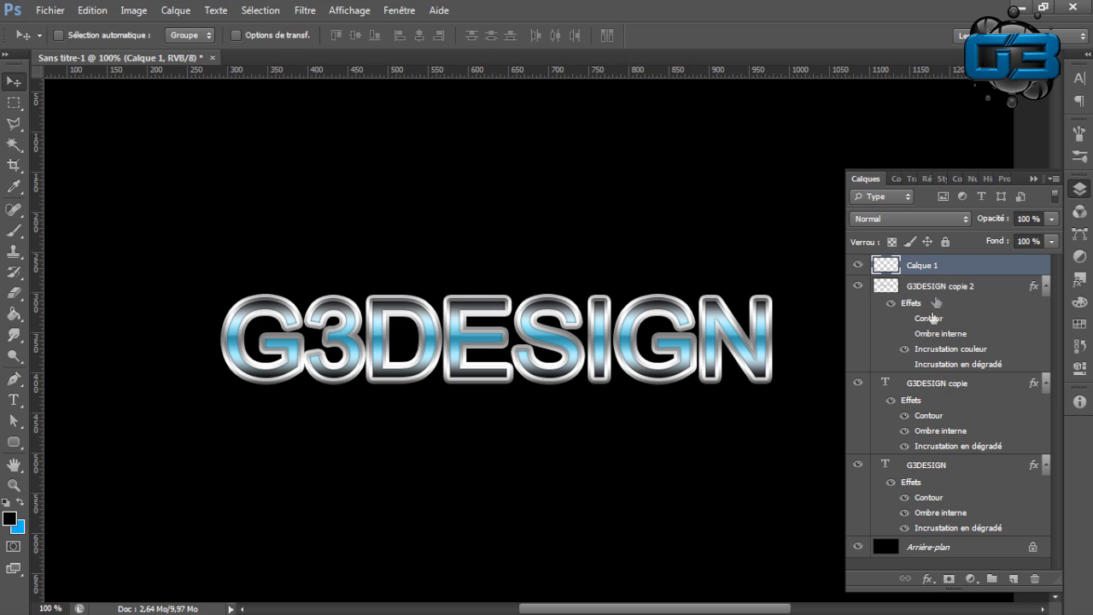
{"action": "left_click", "coordinate": [13, 230]}
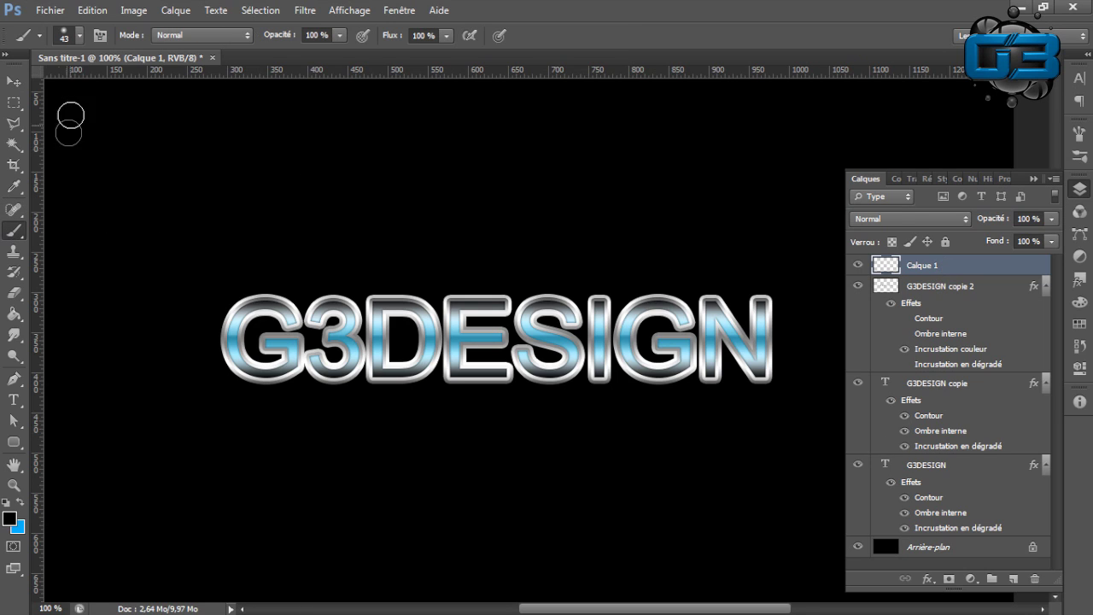
{"action": "left_click", "coordinate": [81, 38]}
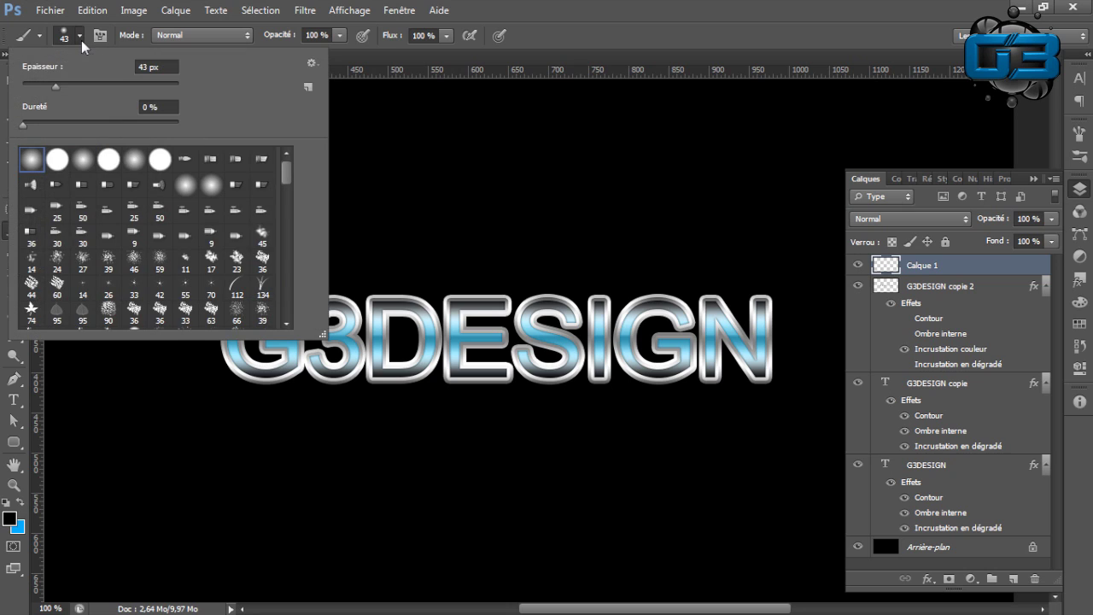
{"action": "left_click", "coordinate": [42, 85]}
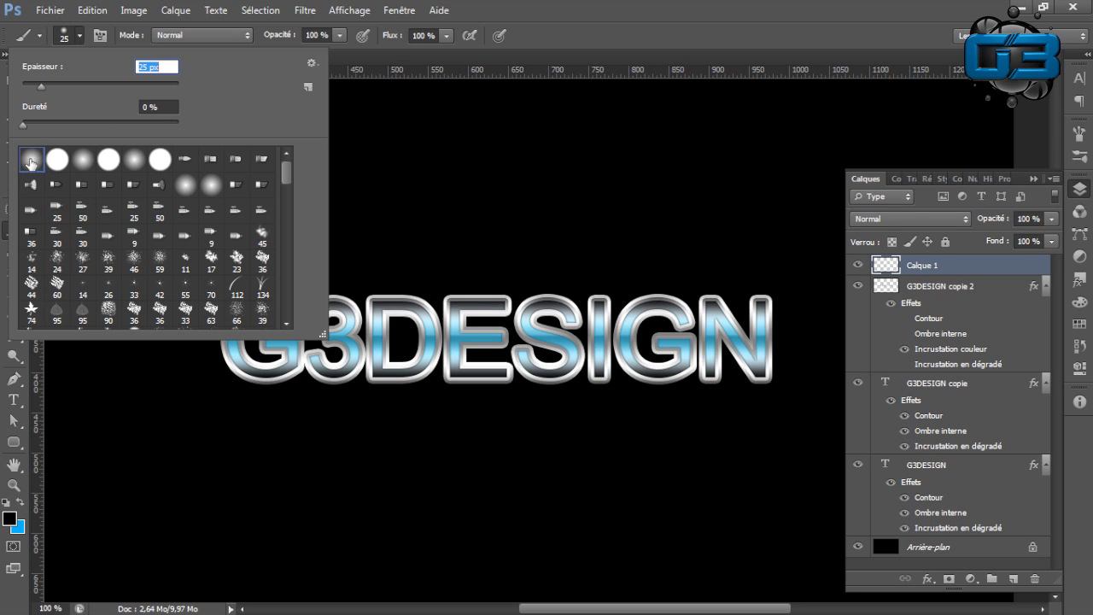
{"action": "left_click", "coordinate": [79, 37]}
Set the foreground colour to white and dab small glowing highlights on the edges of the G3DESIGN letters.
{"action": "left_click", "coordinate": [10, 519]}
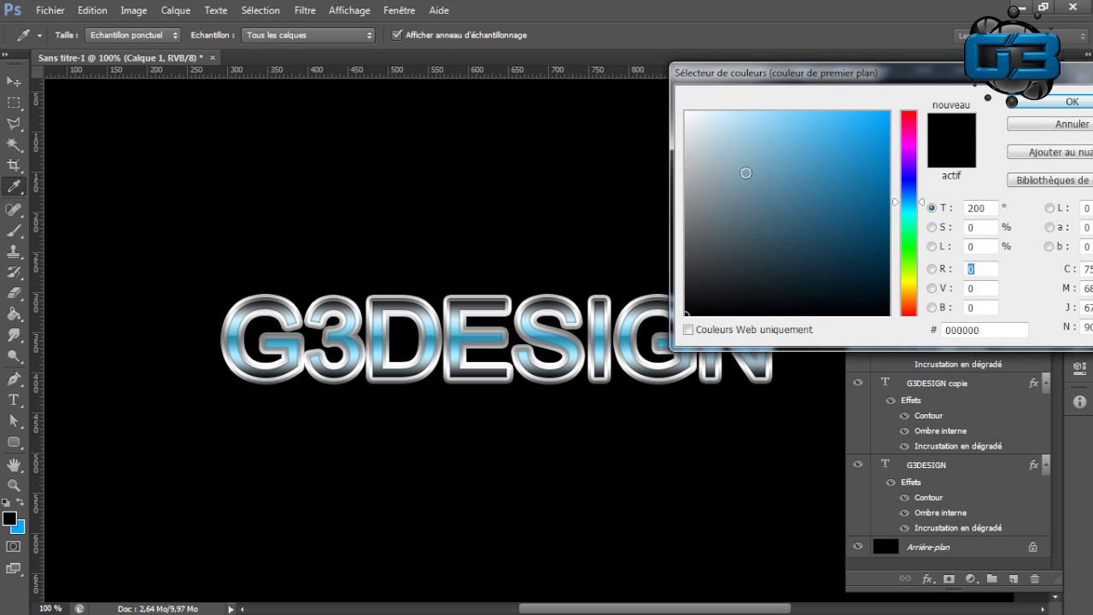
{"action": "left_click_drag", "start_coordinate": [747, 174], "coordinate": [634, 75]}
{"action": "left_click", "coordinate": [1038, 101]}
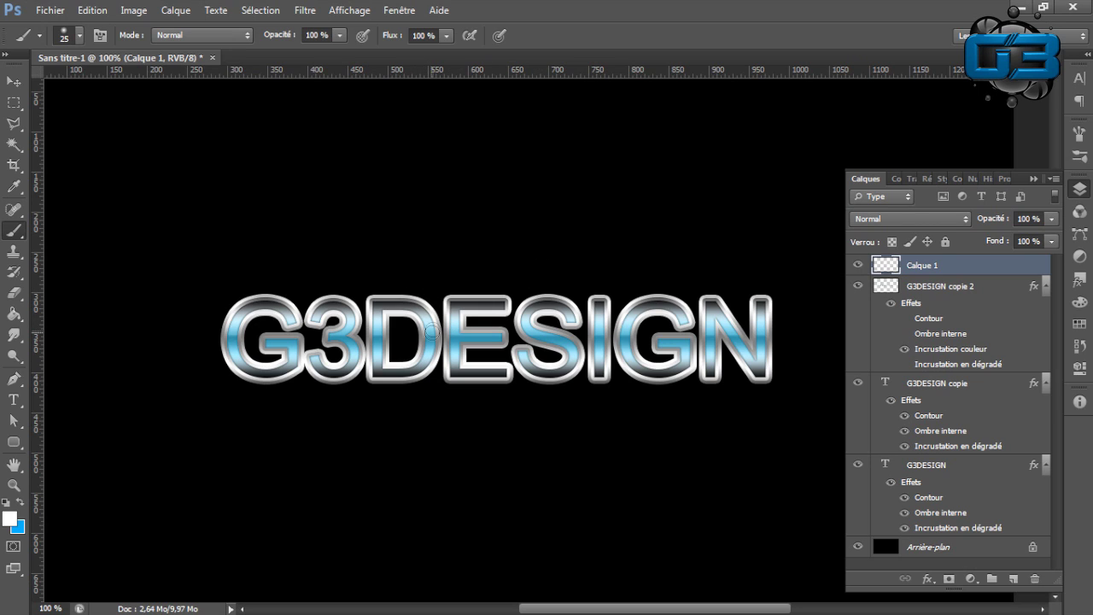
{"action": "left_click", "coordinate": [434, 314]}
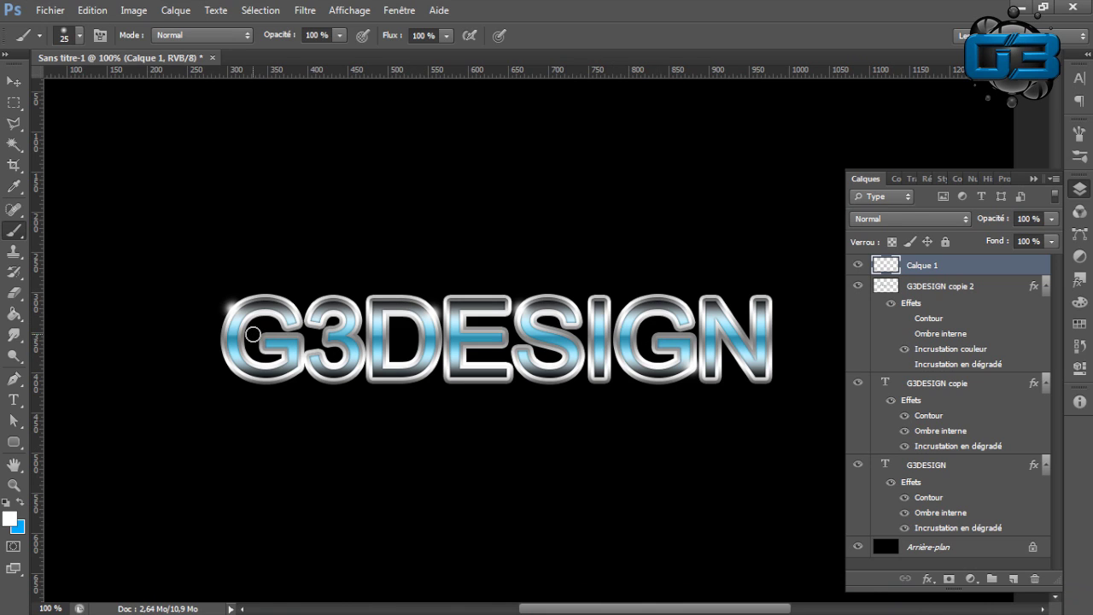
{"action": "left_click", "coordinate": [231, 305]}
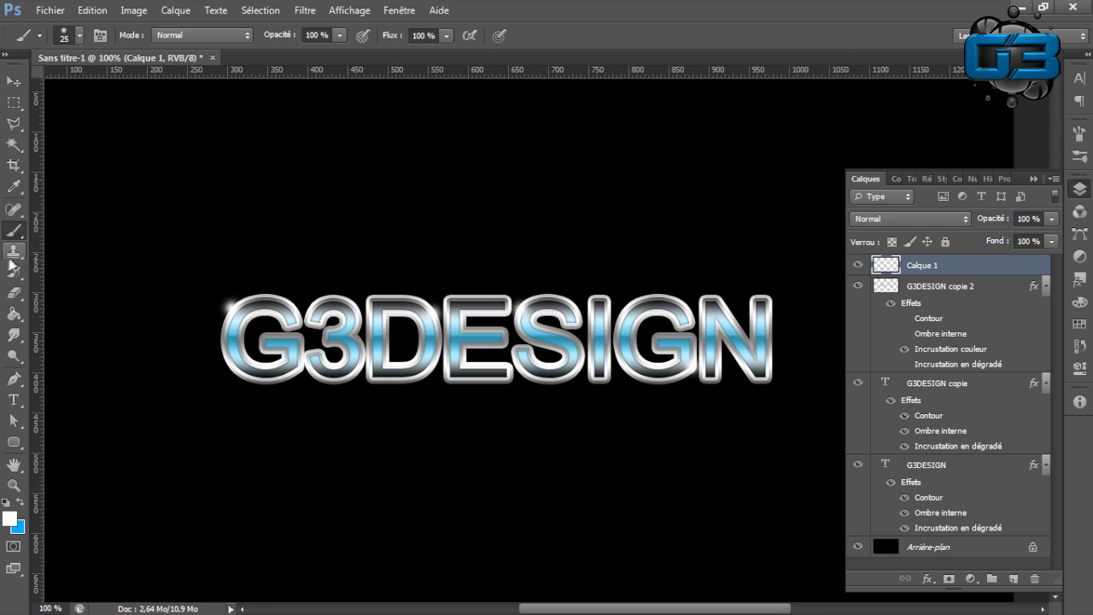
Smudge the white highlight on the first G's upper-left edge, and erase it from Calque 1.
{"action": "left_click", "coordinate": [17, 335]}
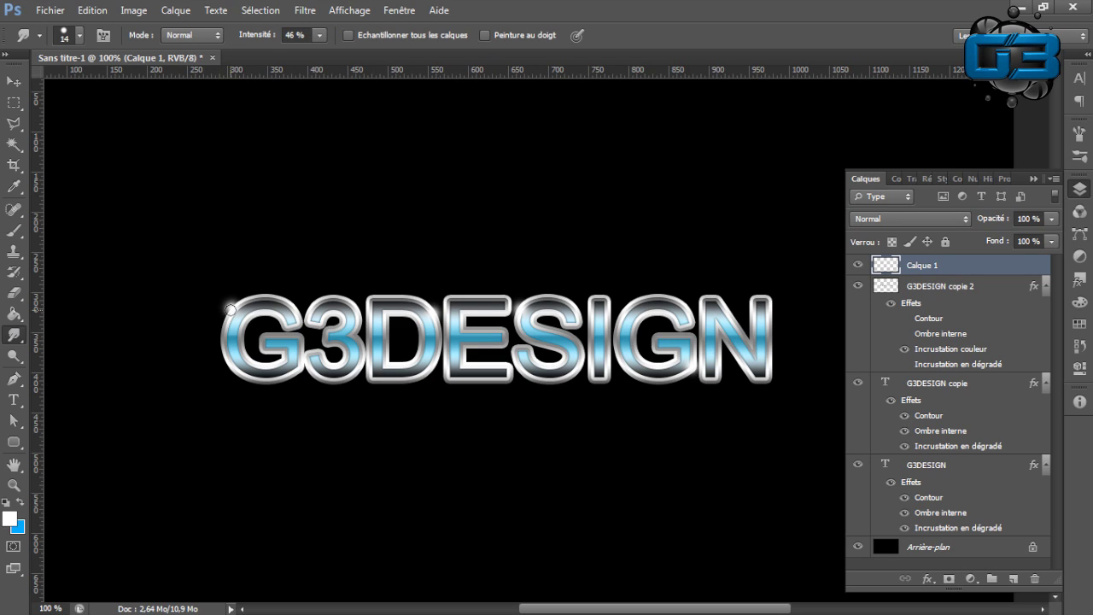
{"action": "left_click_drag", "start_coordinate": [224, 313], "coordinate": [224, 340]}
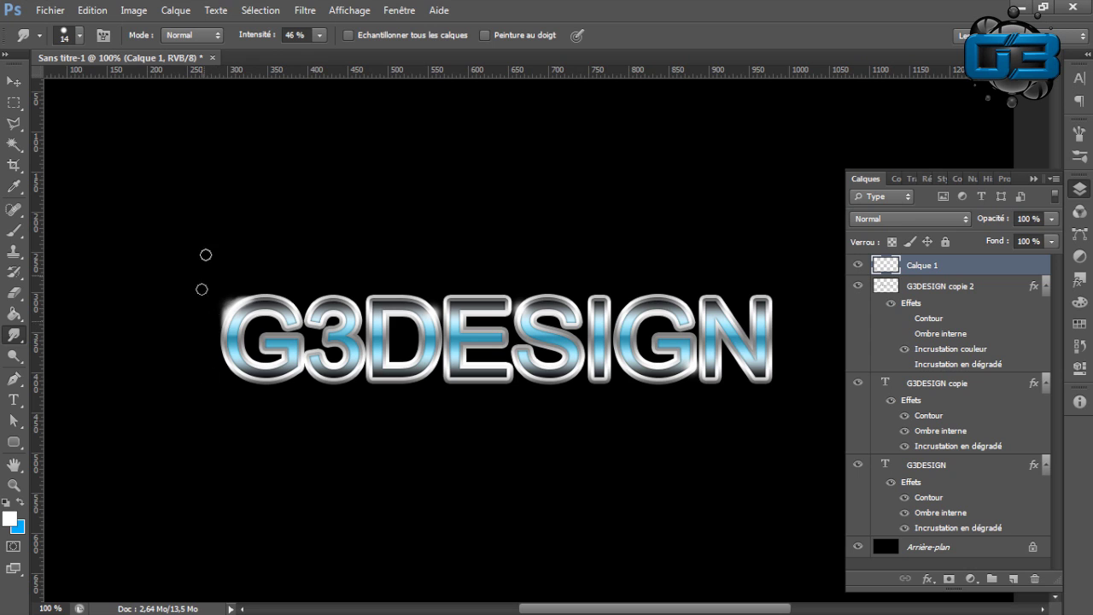
{"action": "left_click", "coordinate": [16, 291]}
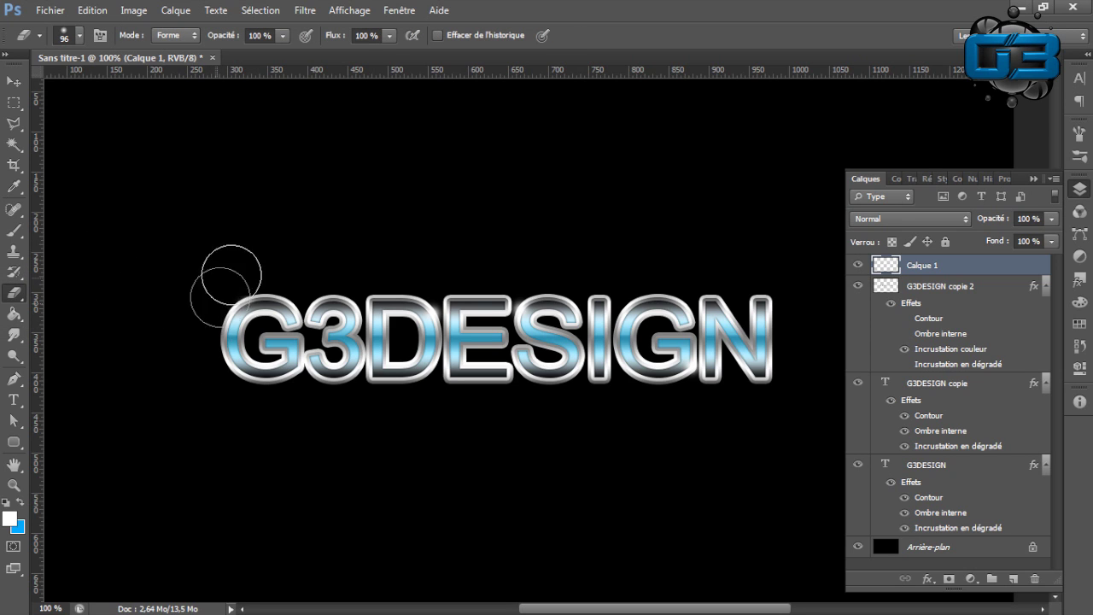
{"action": "left_click", "coordinate": [13, 81]}
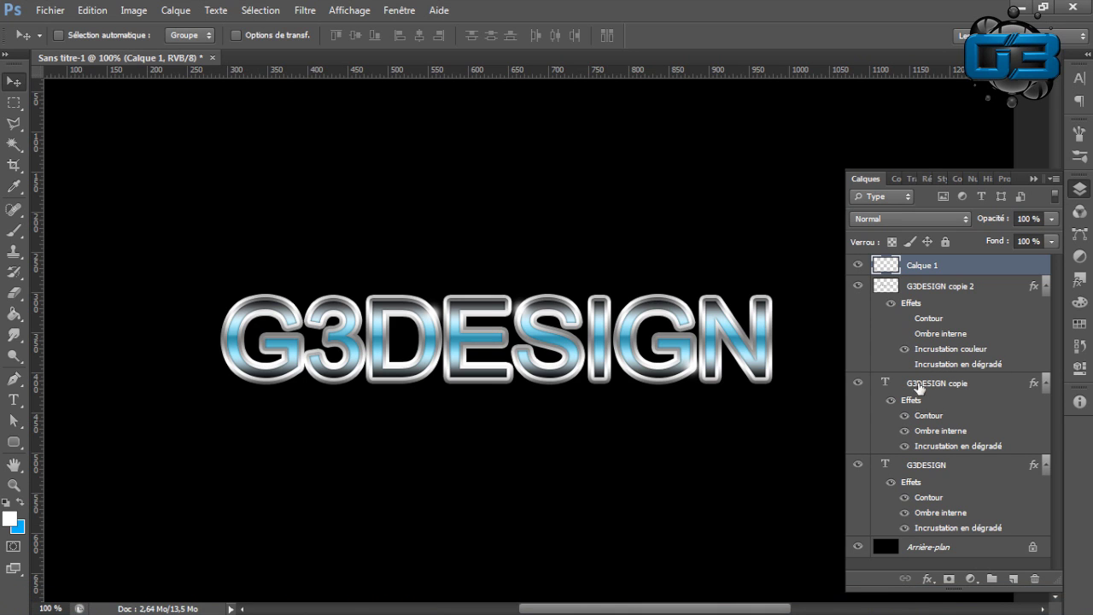
Save the G3DESIGN copie layer's effects as a new style named Style 1 and accept the layer style.
{"action": "double_click", "coordinate": [988, 389]}
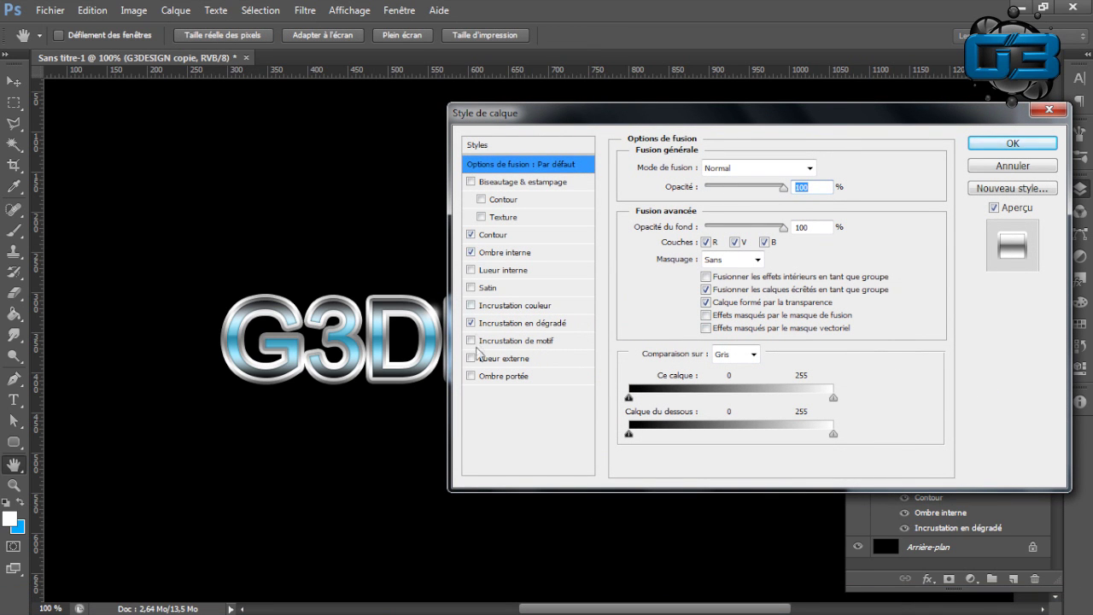
{"action": "left_click", "coordinate": [991, 191]}
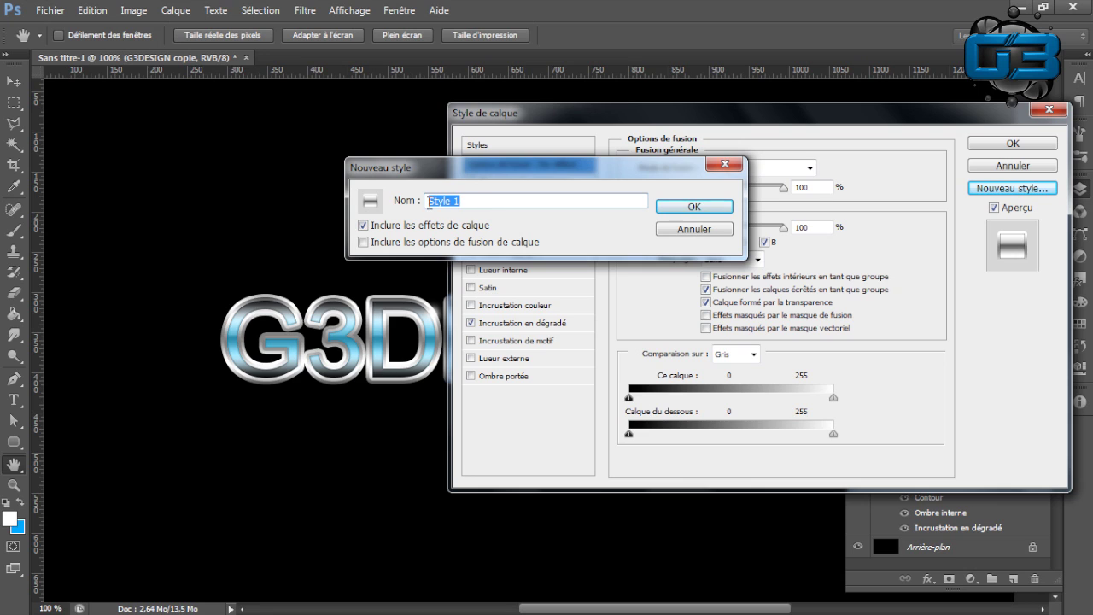
{"action": "left_click", "coordinate": [693, 206]}
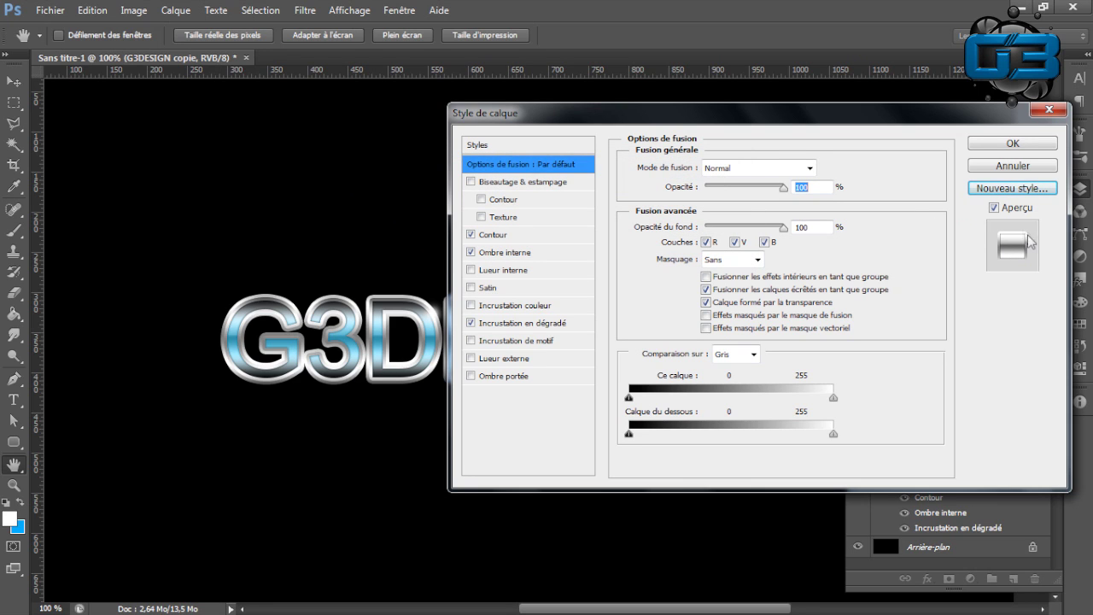
{"action": "left_click", "coordinate": [992, 147]}
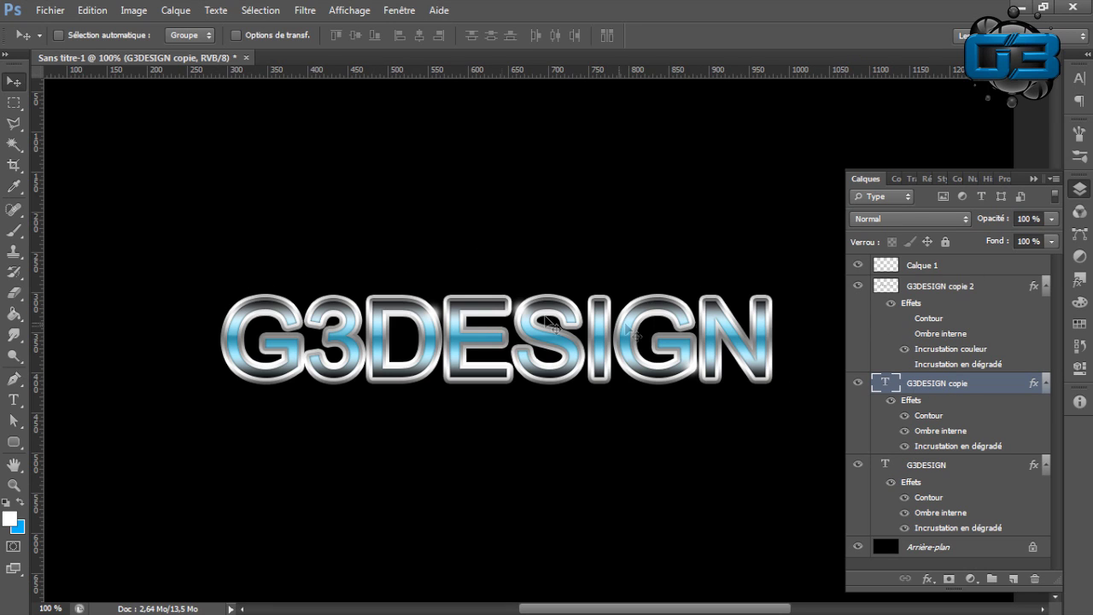
Add a text box above G3DESIGN containing the word CALQUE and colour the text white (ffffff).
{"action": "left_click", "coordinate": [13, 401]}
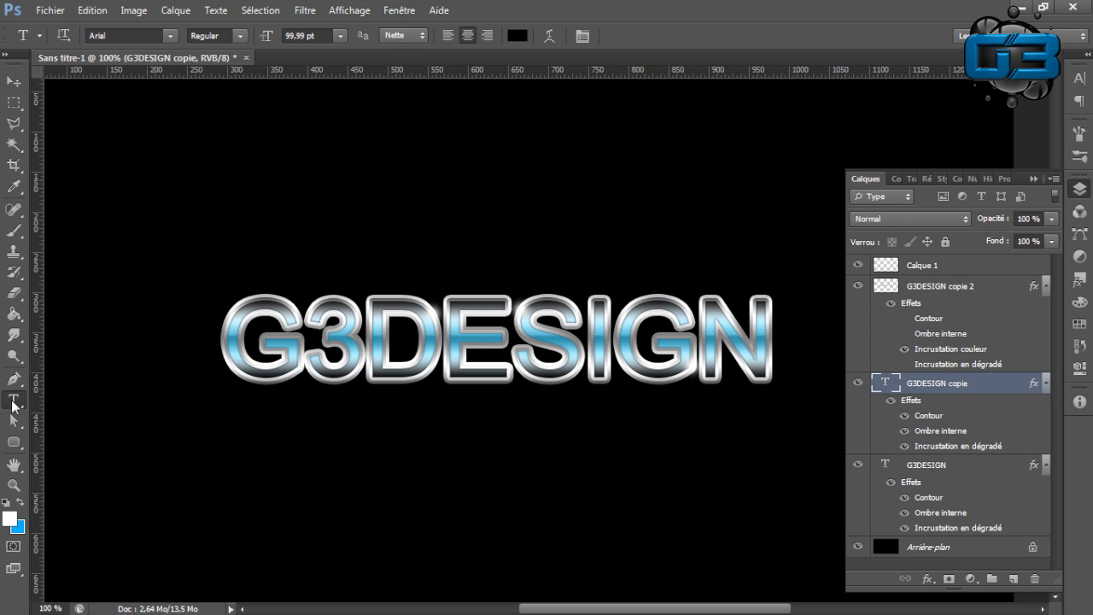
{"action": "left_click_drag", "start_coordinate": [207, 118], "coordinate": [812, 288]}
{"action": "type", "text": "G3DESIGN"}
{"action": "key", "text": "ctrl+a"}
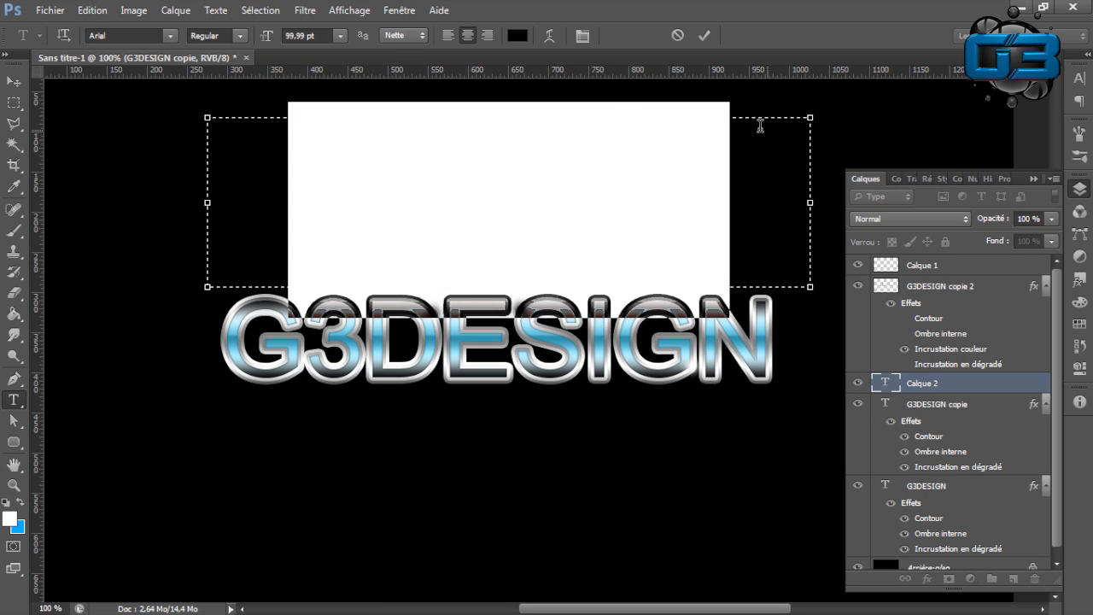
{"action": "left_click", "coordinate": [519, 36]}
{"action": "left_click_drag", "start_coordinate": [764, 208], "coordinate": [599, 76]}
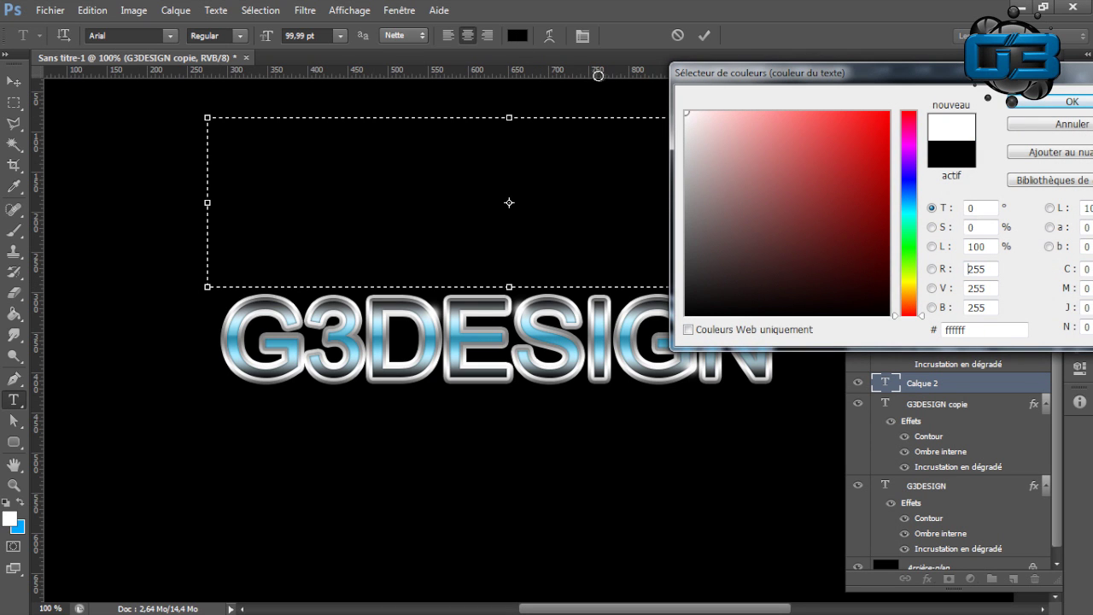
{"action": "left_click", "coordinate": [1072, 101]}
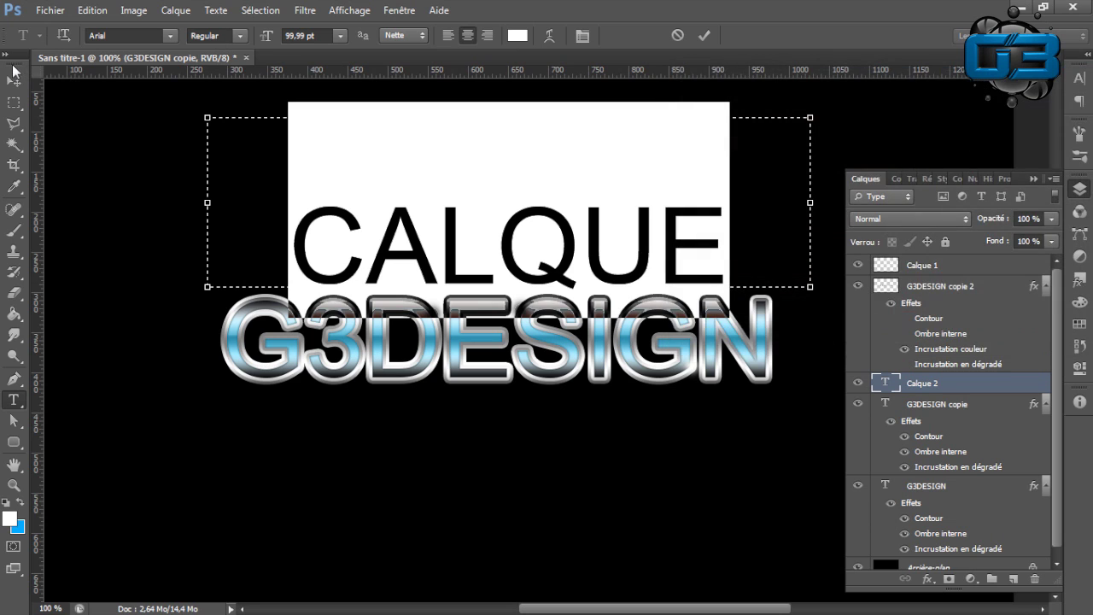
Move the CALQUE text slightly higher above G3DESIGN and set its font to BankGothic Md BT.
{"action": "left_click", "coordinate": [14, 81]}
{"action": "left_click_drag", "start_coordinate": [420, 226], "coordinate": [410, 194]}
{"action": "left_click", "coordinate": [14, 400]}
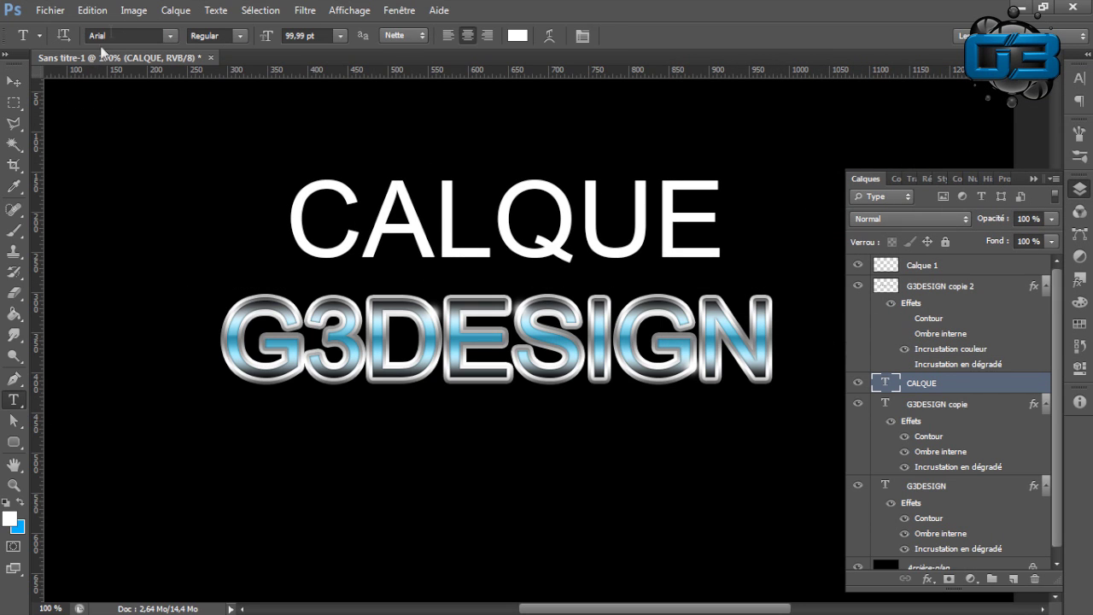
{"action": "left_click", "coordinate": [172, 36]}
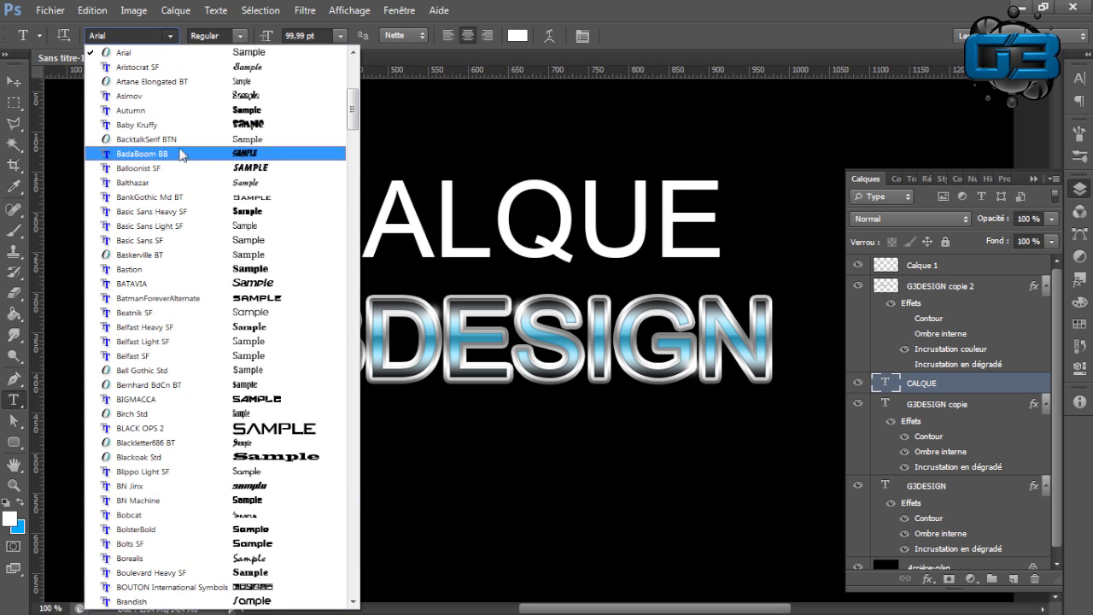
{"action": "left_click", "coordinate": [194, 204]}
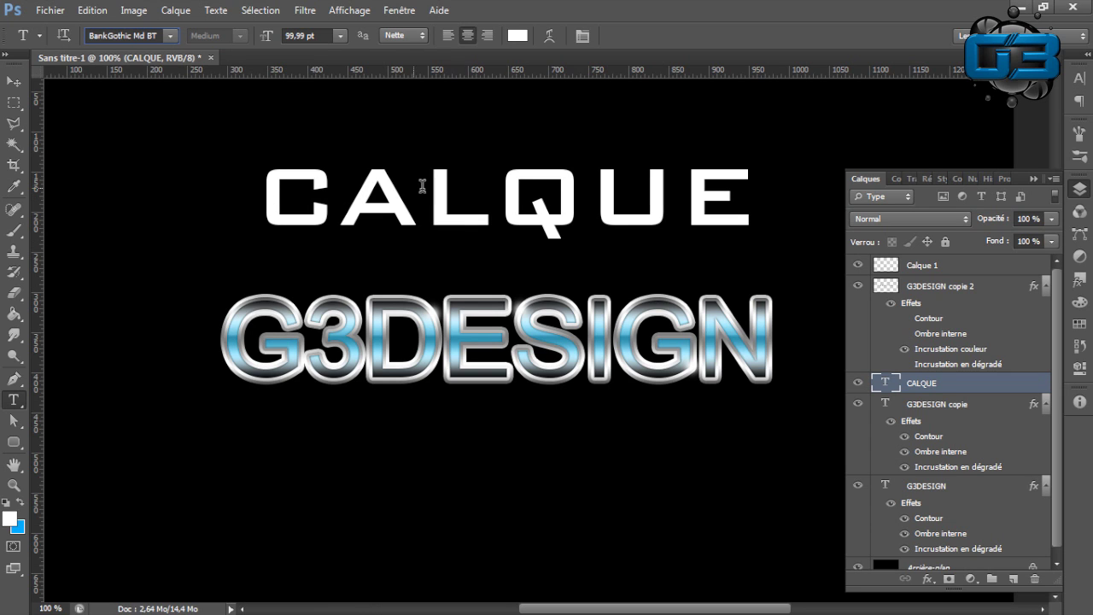
Apply the saved chrome Style 1 preset to the CALQUE text layer.
{"action": "right_click", "coordinate": [954, 385]}
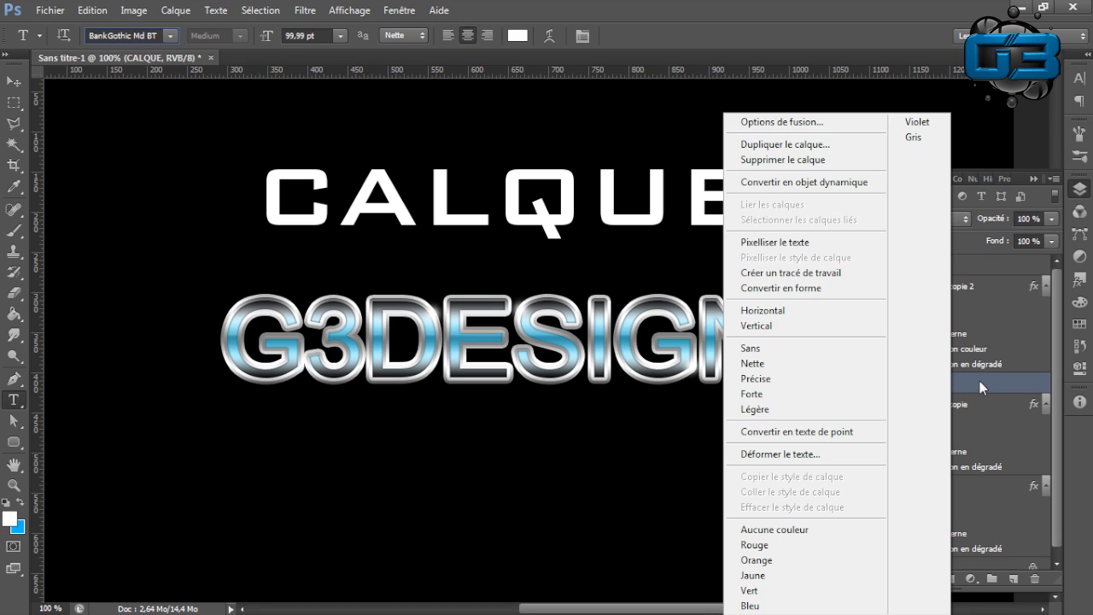
{"action": "left_click", "coordinate": [979, 382]}
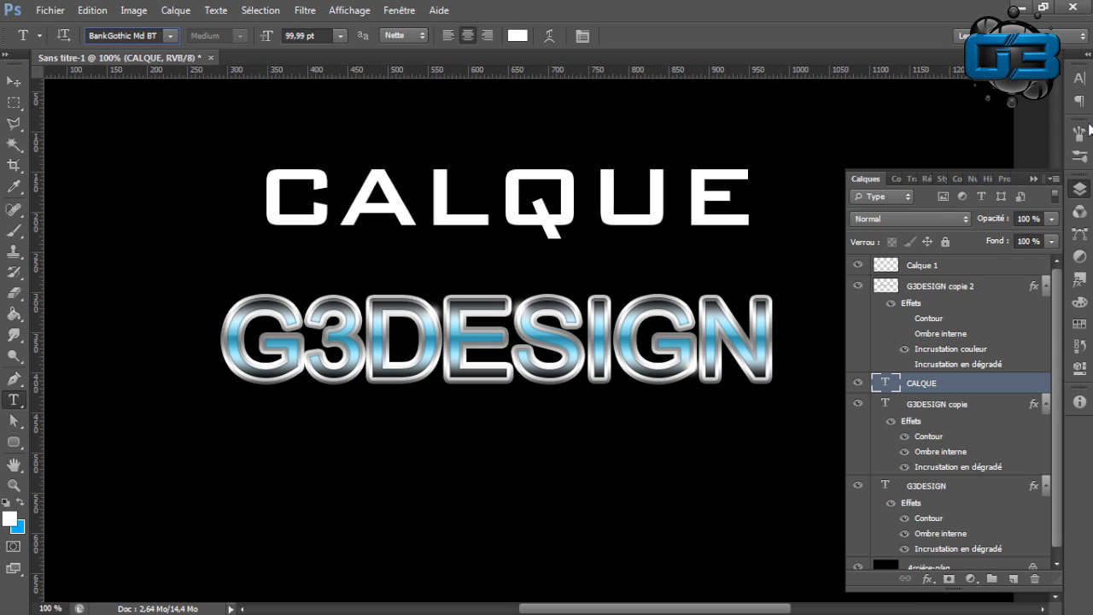
{"action": "left_click", "coordinate": [1083, 324]}
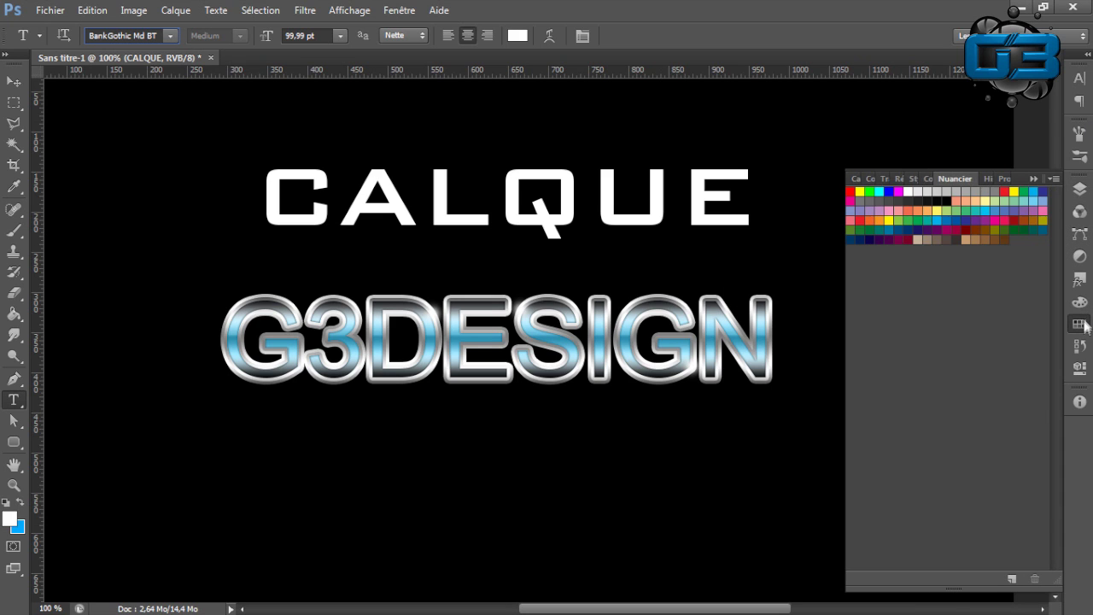
{"action": "left_click", "coordinate": [1082, 301]}
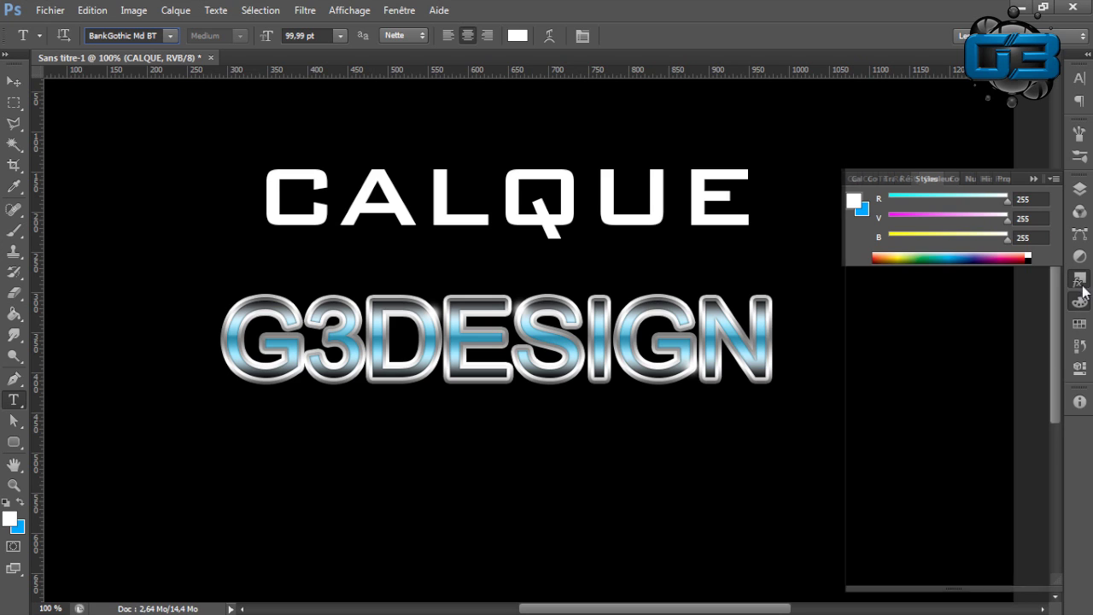
{"action": "left_click", "coordinate": [1083, 287]}
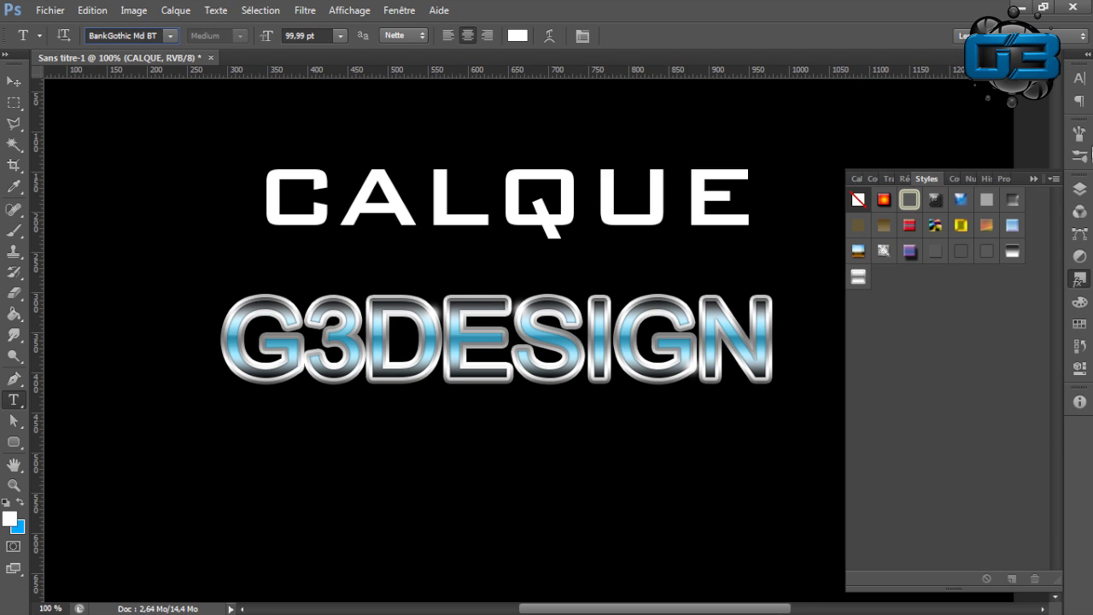
{"action": "left_click", "coordinate": [858, 279]}
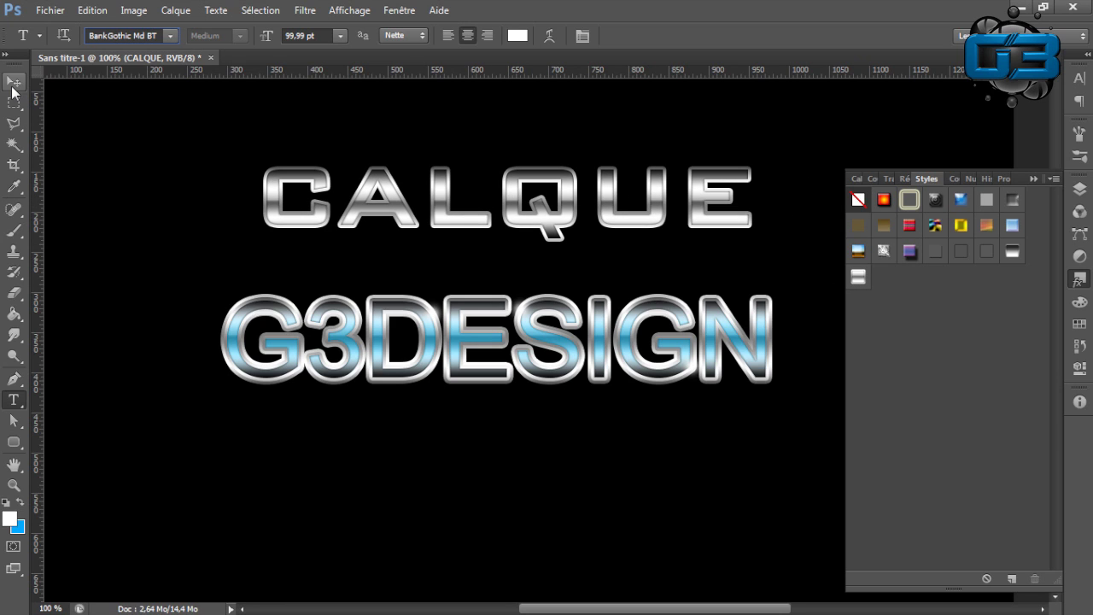
Apply the saved black-and-white gradient style without a stroke to CALQUE, and move the text down to just above G3DESIGN.
{"action": "left_click", "coordinate": [13, 82]}
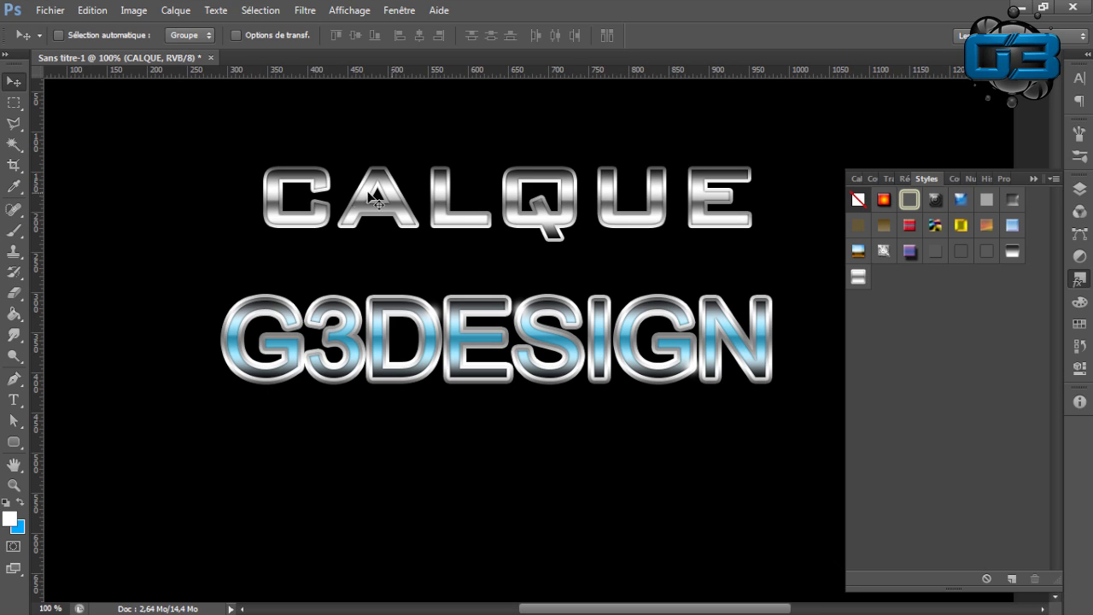
{"action": "left_click", "coordinate": [1012, 252]}
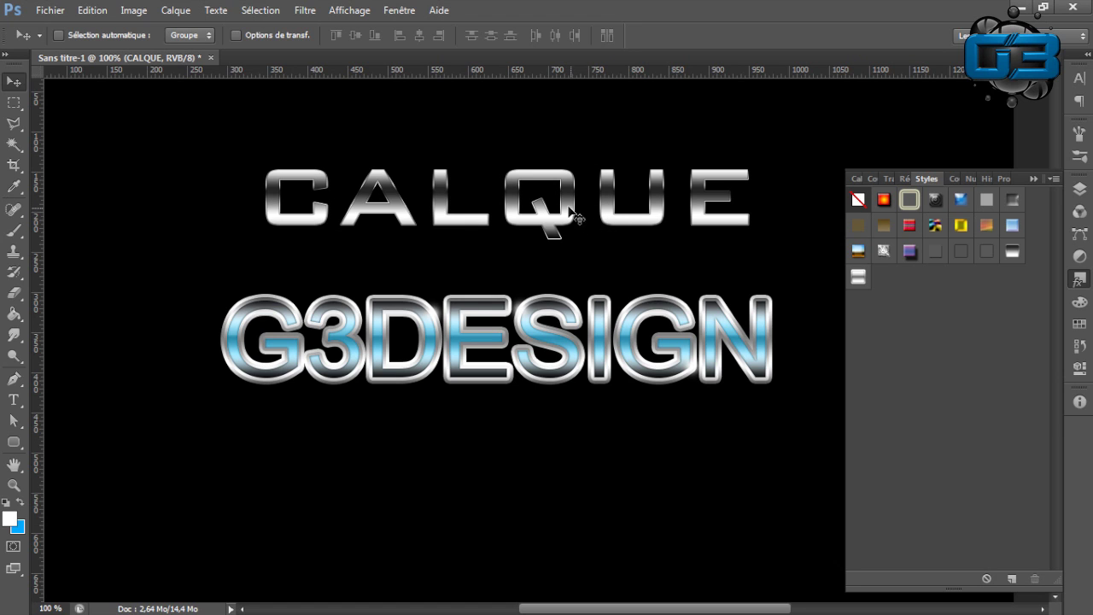
{"action": "left_click_drag", "start_coordinate": [560, 206], "coordinate": [546, 241]}
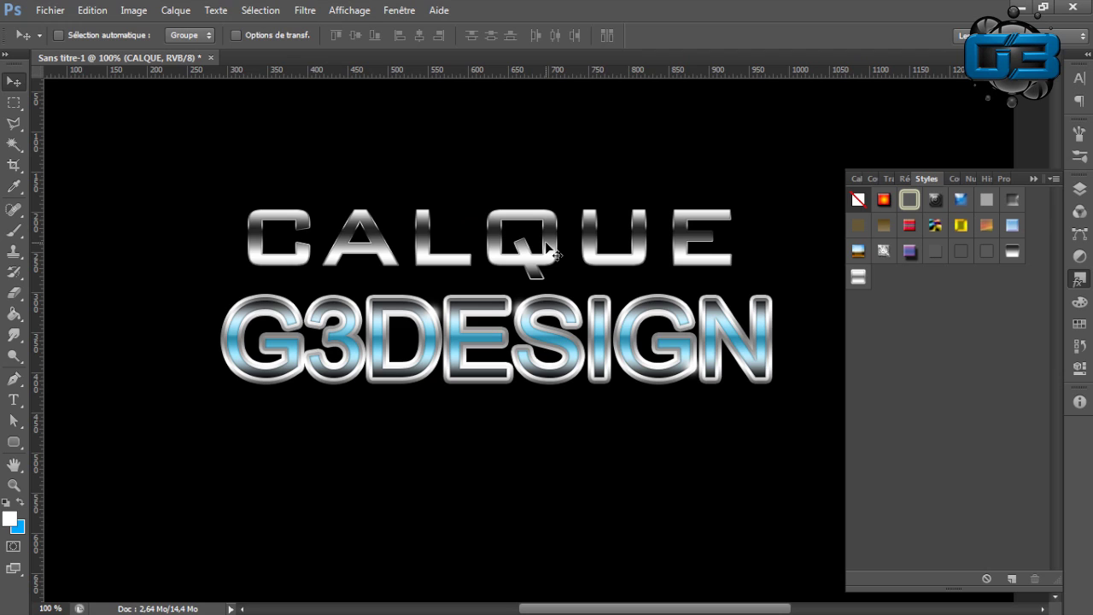